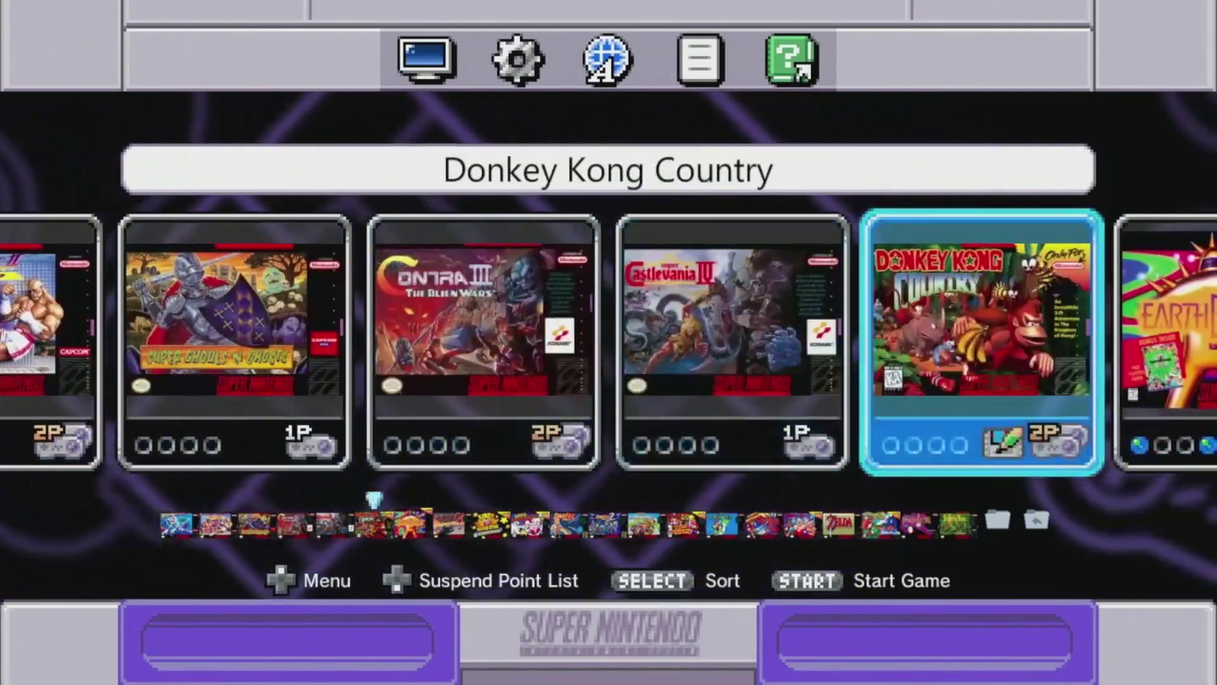
Step: Scroll right through the SNES Classic home menu carousel, past the folders, to Mega Man X
key(Right)
key(Right)
key(Right)
key(Right)
key(Right)
key(Right)
key(Right)
key(Right)
key(Right)
key(Right)
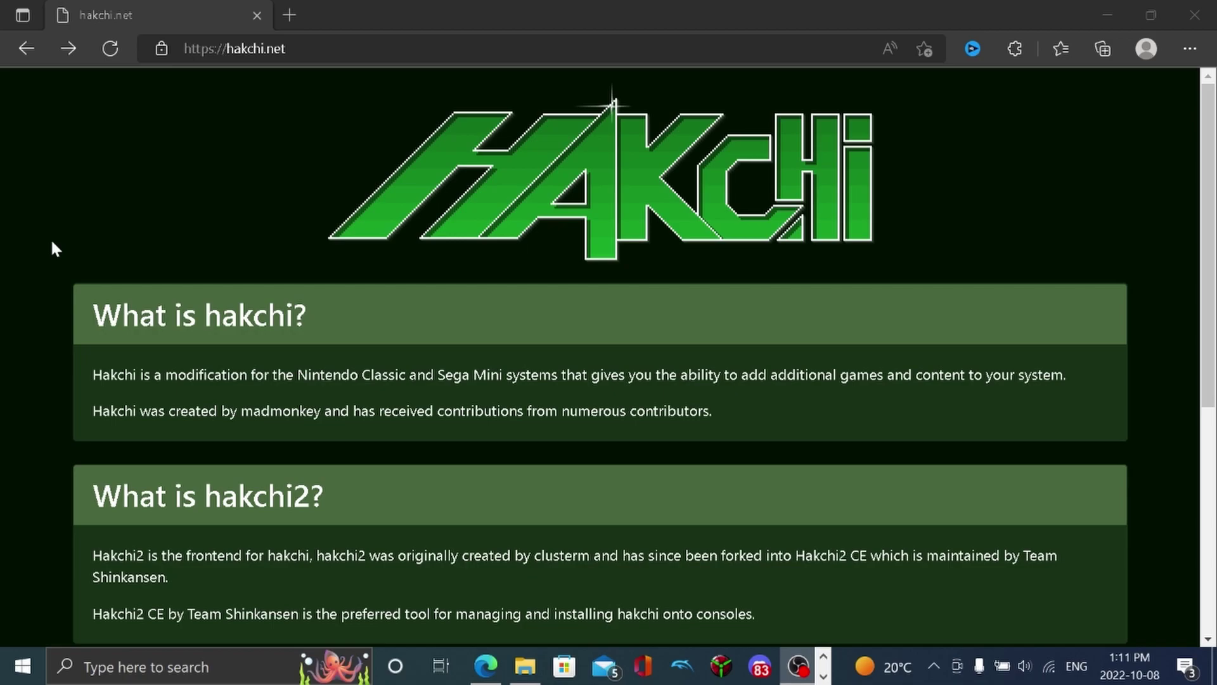
Step: Follow the GitHub releases link in hakchi.net's 'Where can I download it?' section
scroll(53, 247, down, 1)
scroll(52, 247, up, 1)
scroll(50, 238, down, 5)
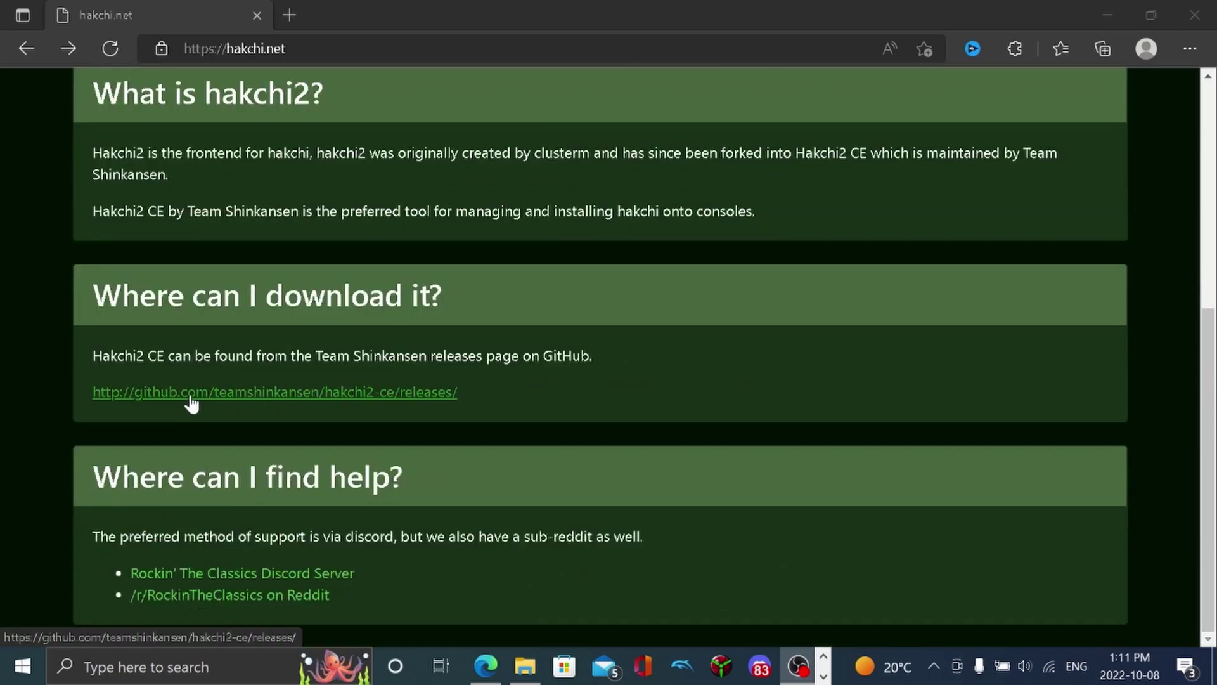
click(189, 398)
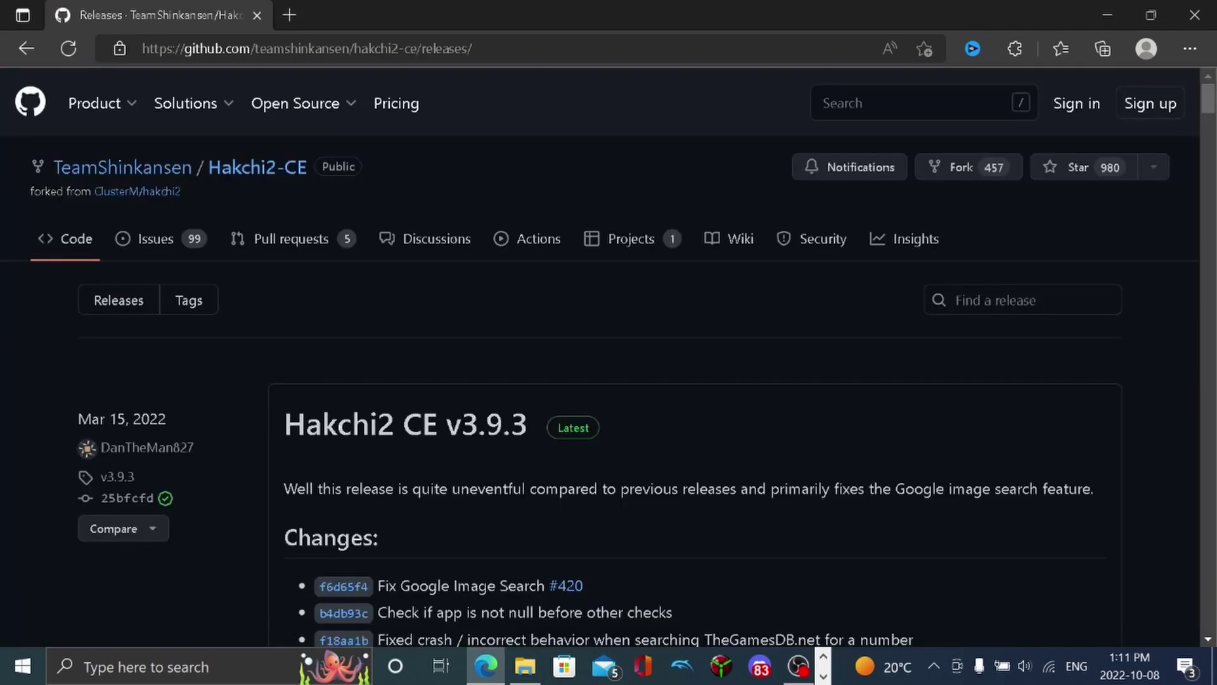
Step: Download hakchi2-ce-3.9.3-installer.exe from the v3.9.3 release assets
scroll(416, 431, down, 2)
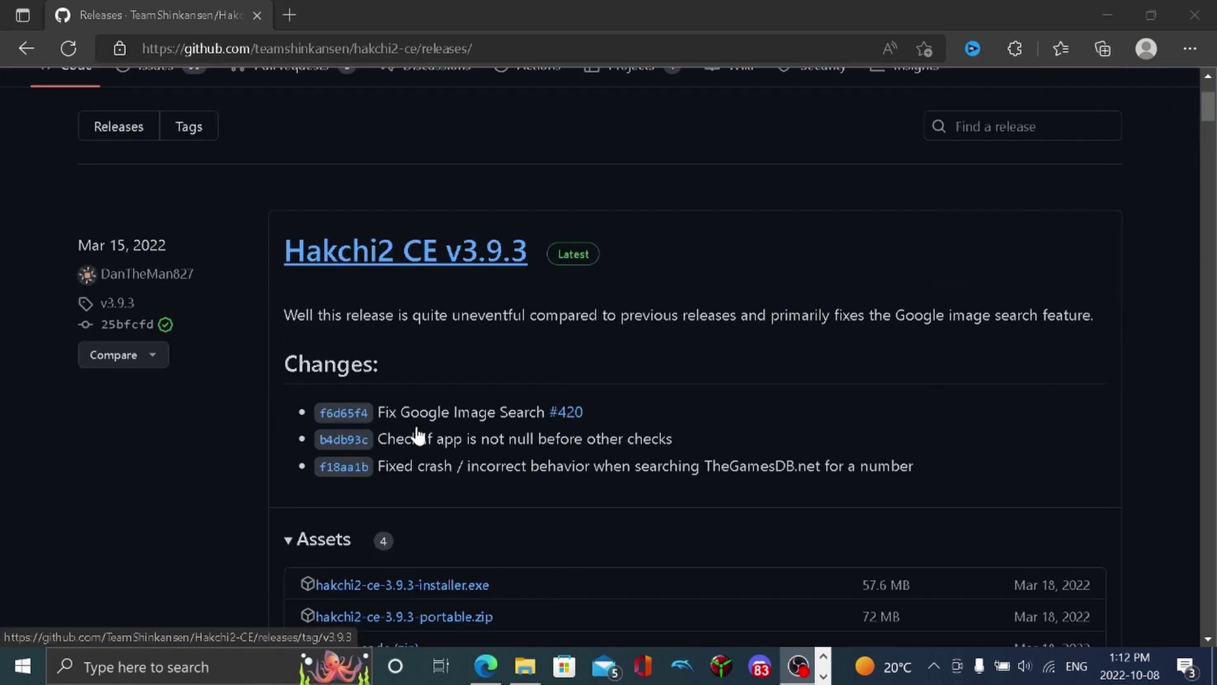
scroll(188, 519, down, 2)
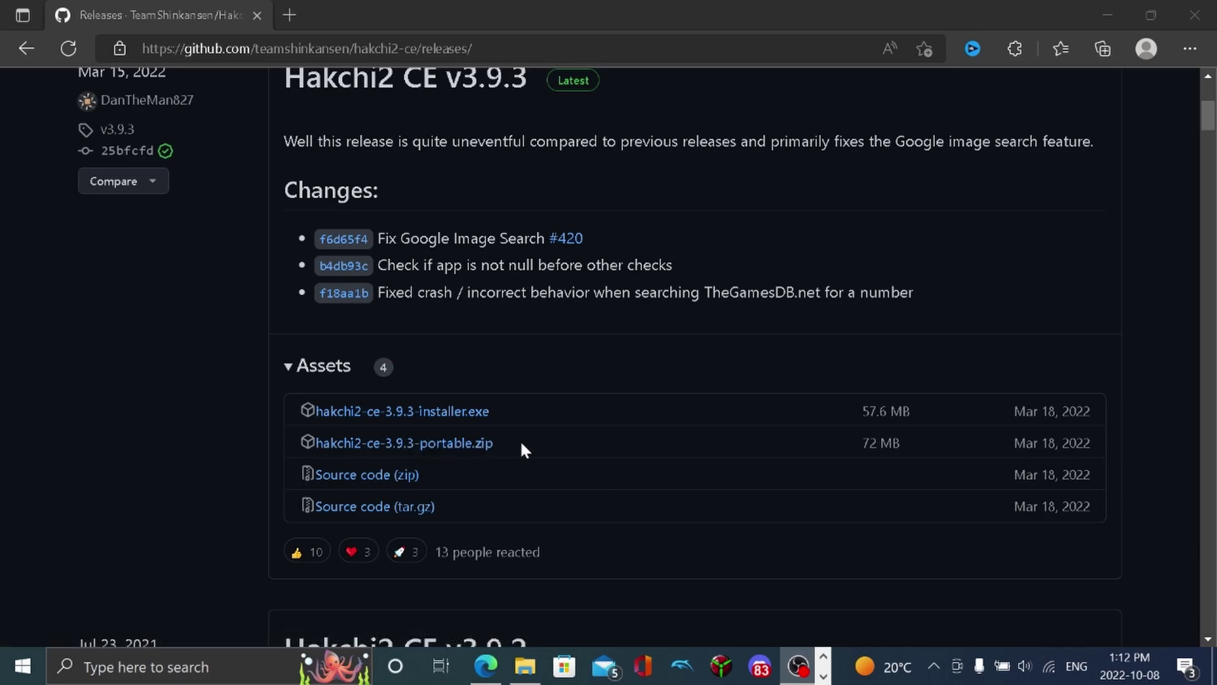
click(484, 418)
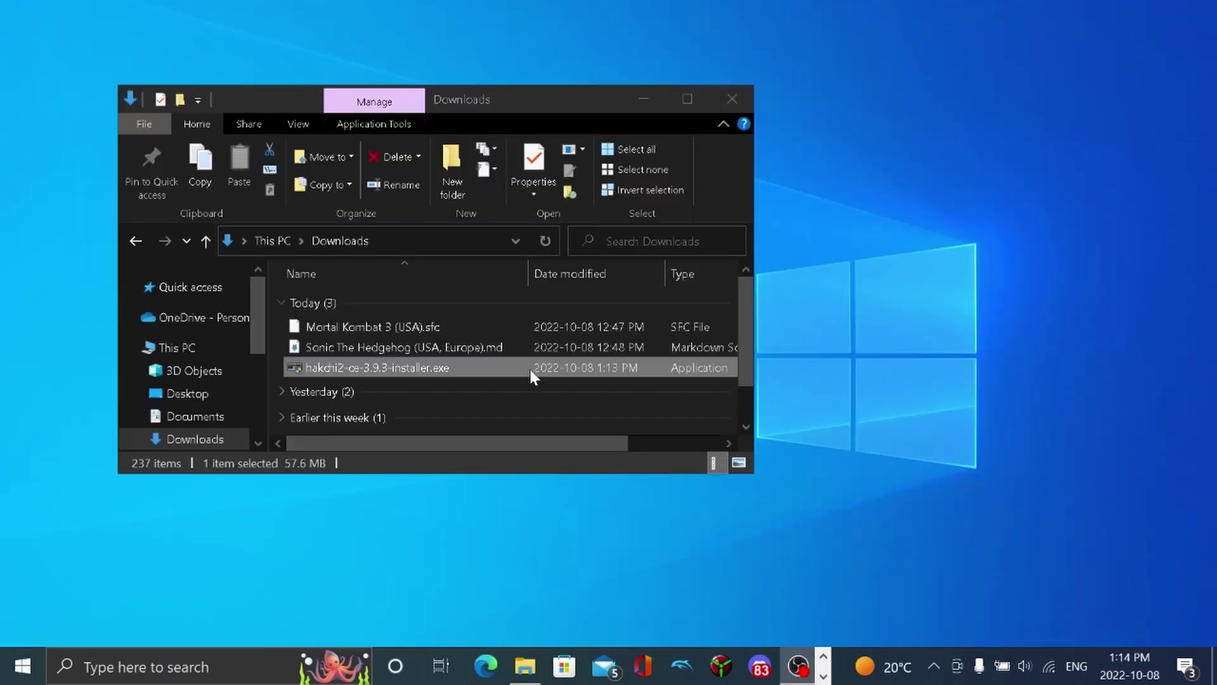
Step: Run hakchi2-ce-3.9.3-installer.exe and install to the default folder with a desktop shortcut
double_click(530, 371)
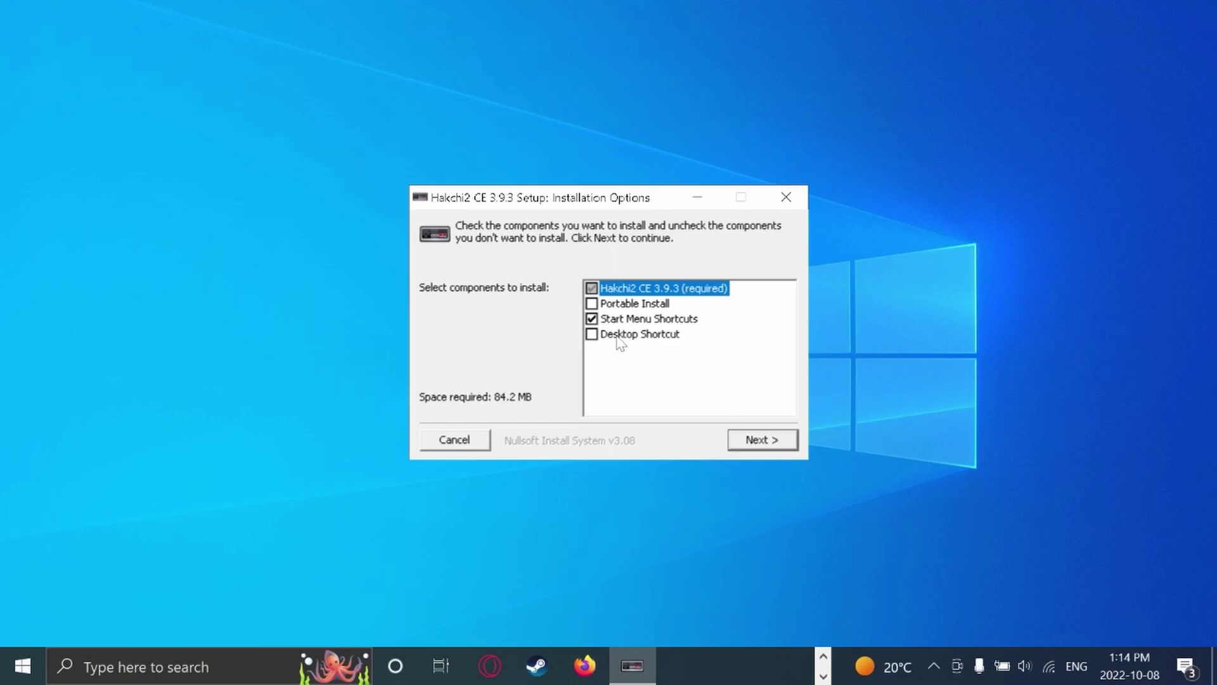
click(616, 336)
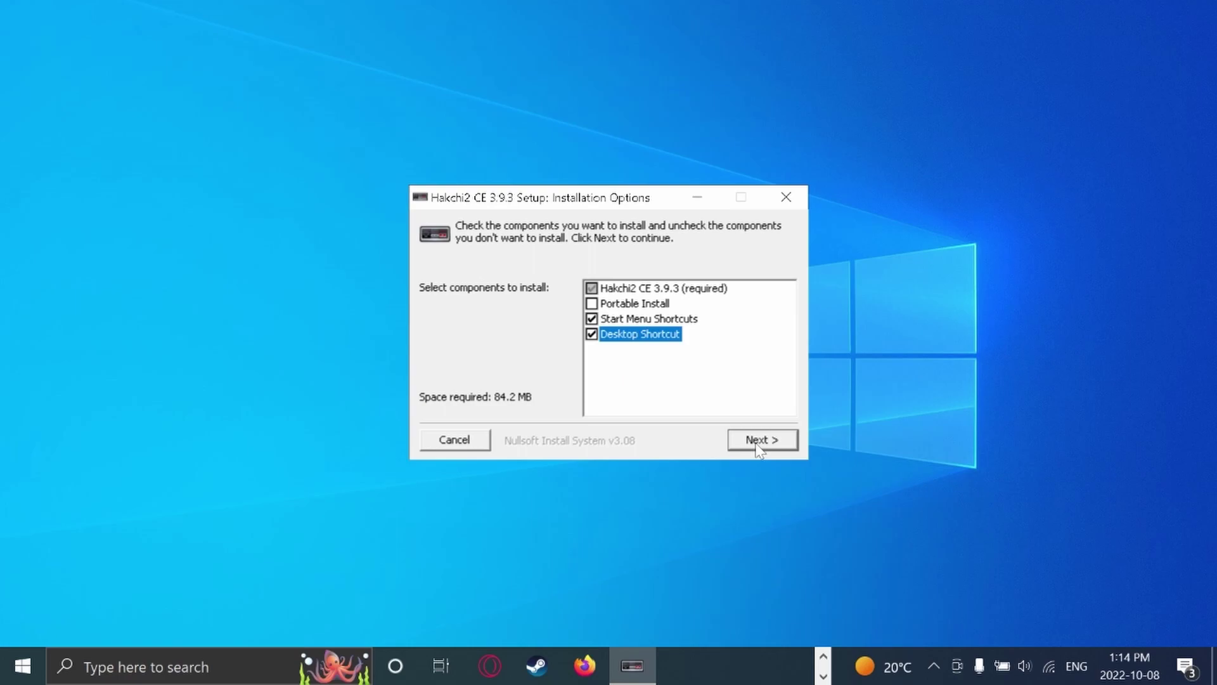
click(760, 448)
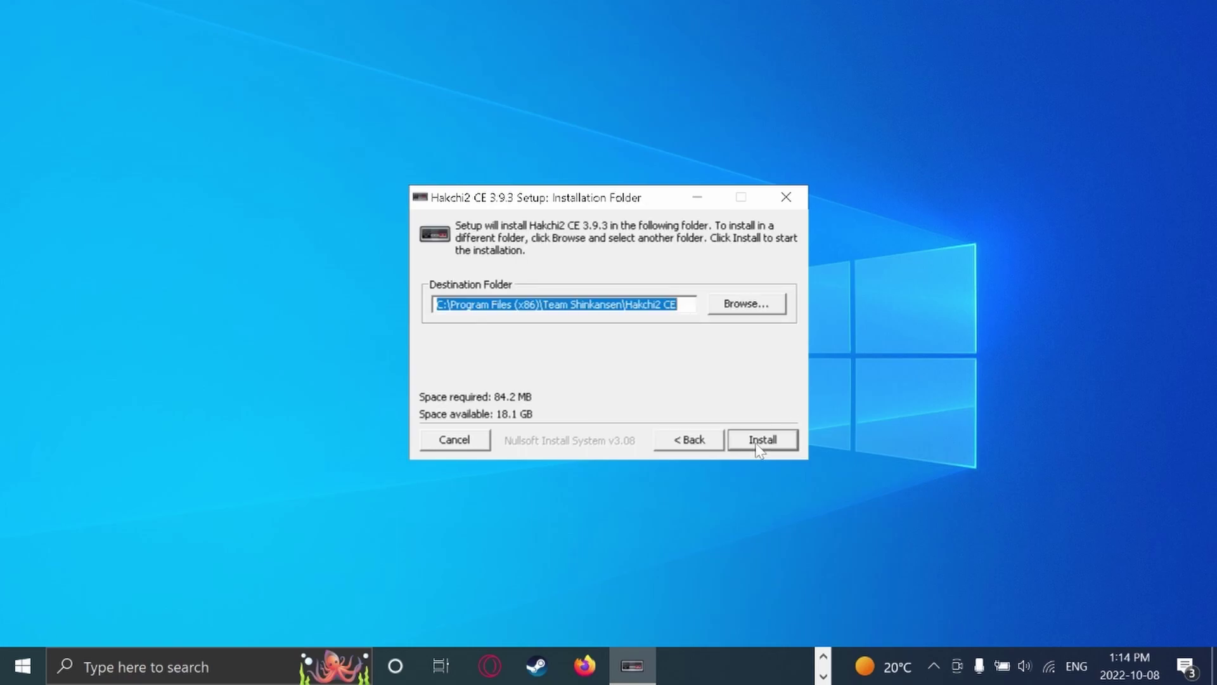
click(759, 445)
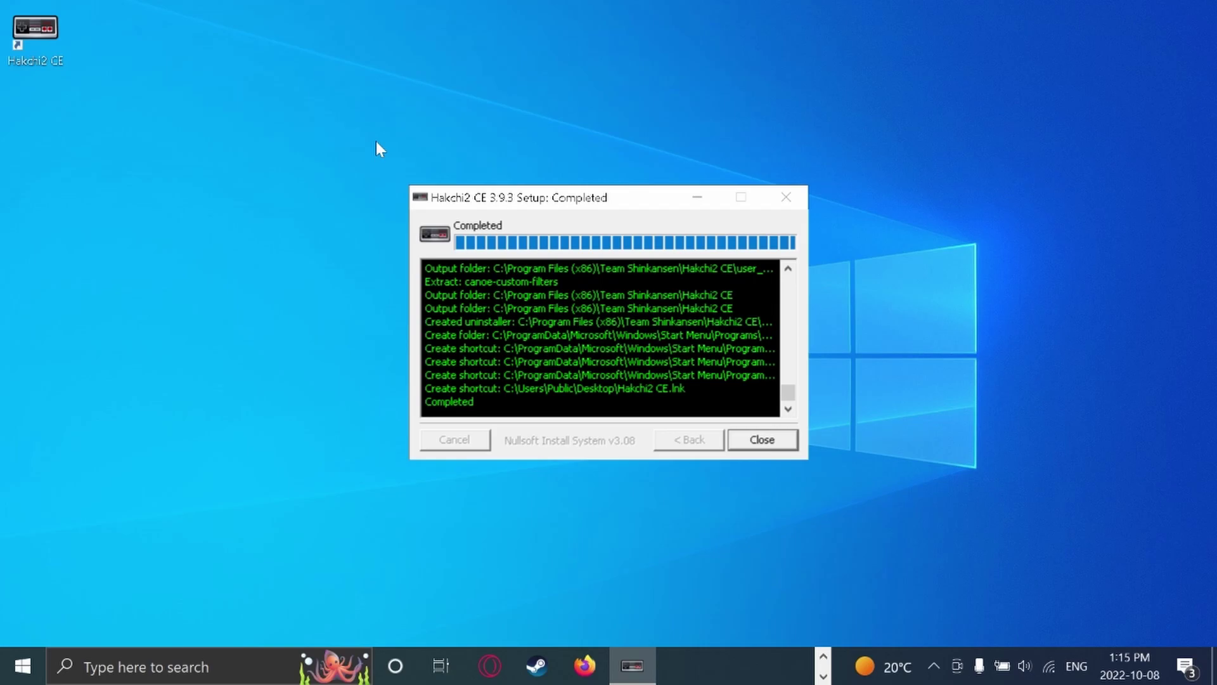
Step: Close setup, launch Hakchi2 CE, and clear the welcome, firewall and important notice prompts
click(758, 439)
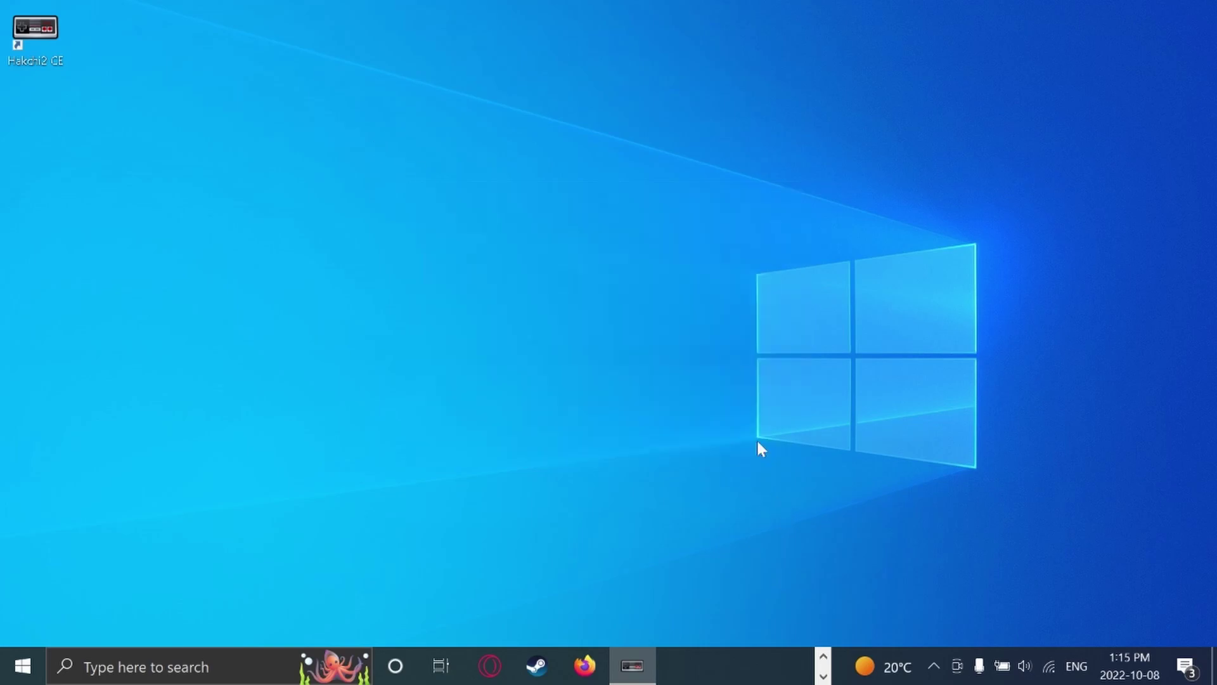
double_click(37, 62)
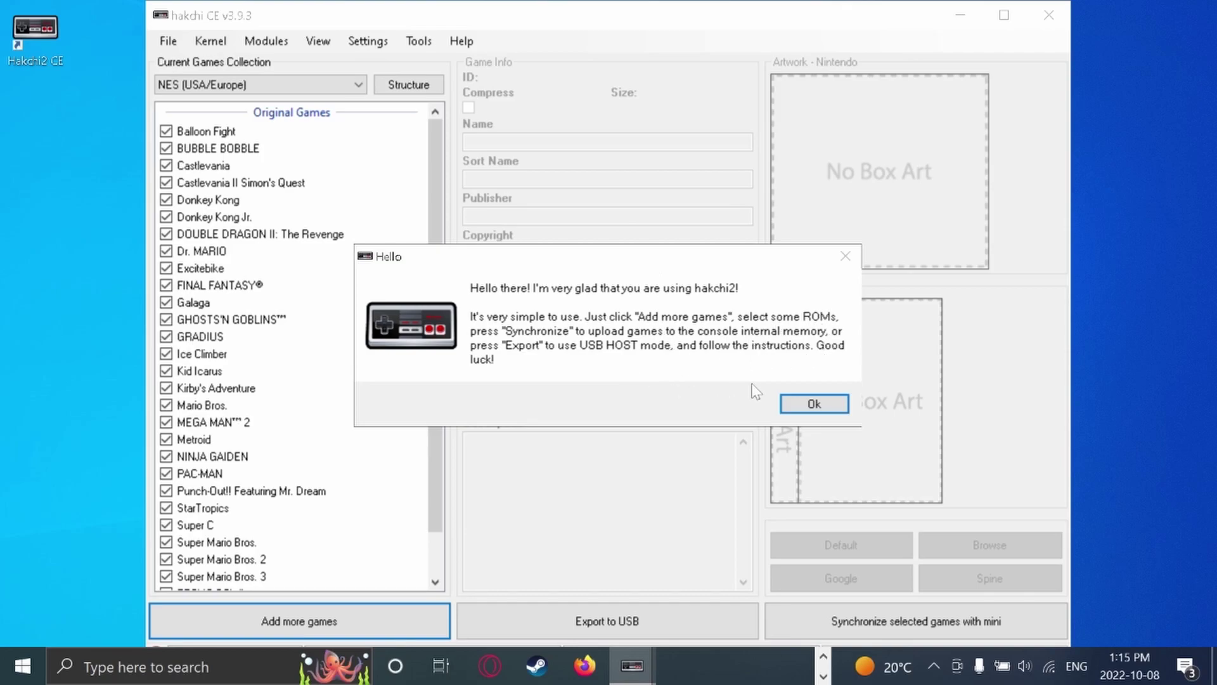
click(814, 404)
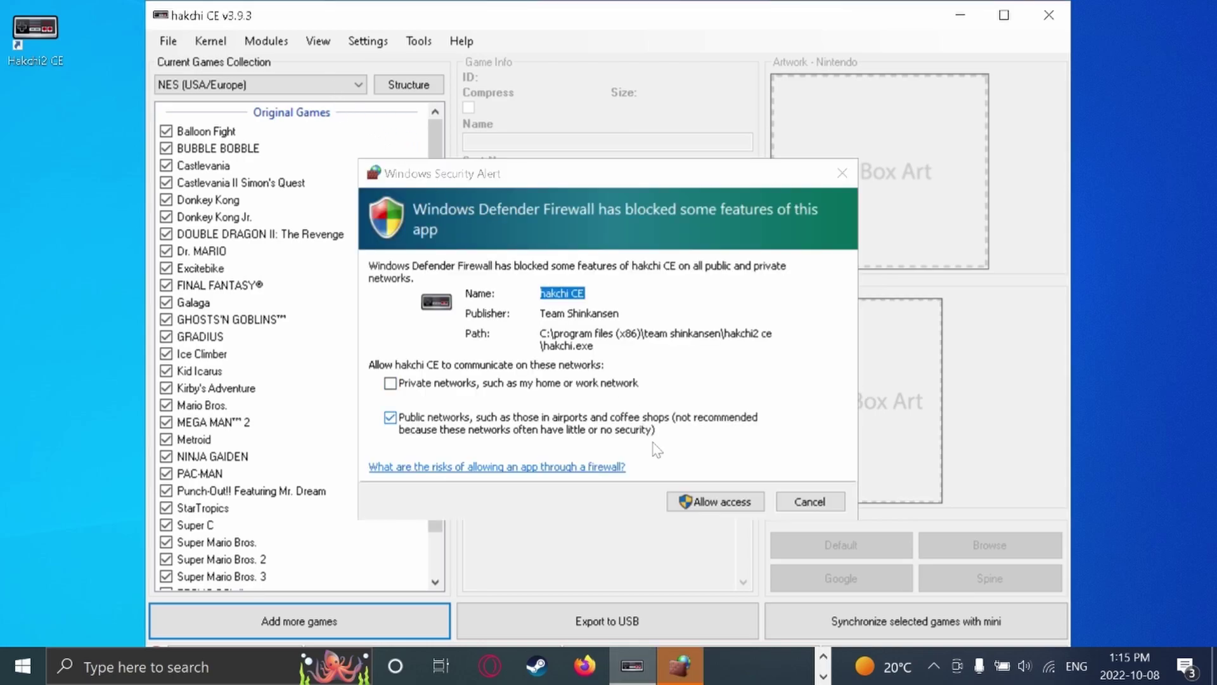
click(726, 504)
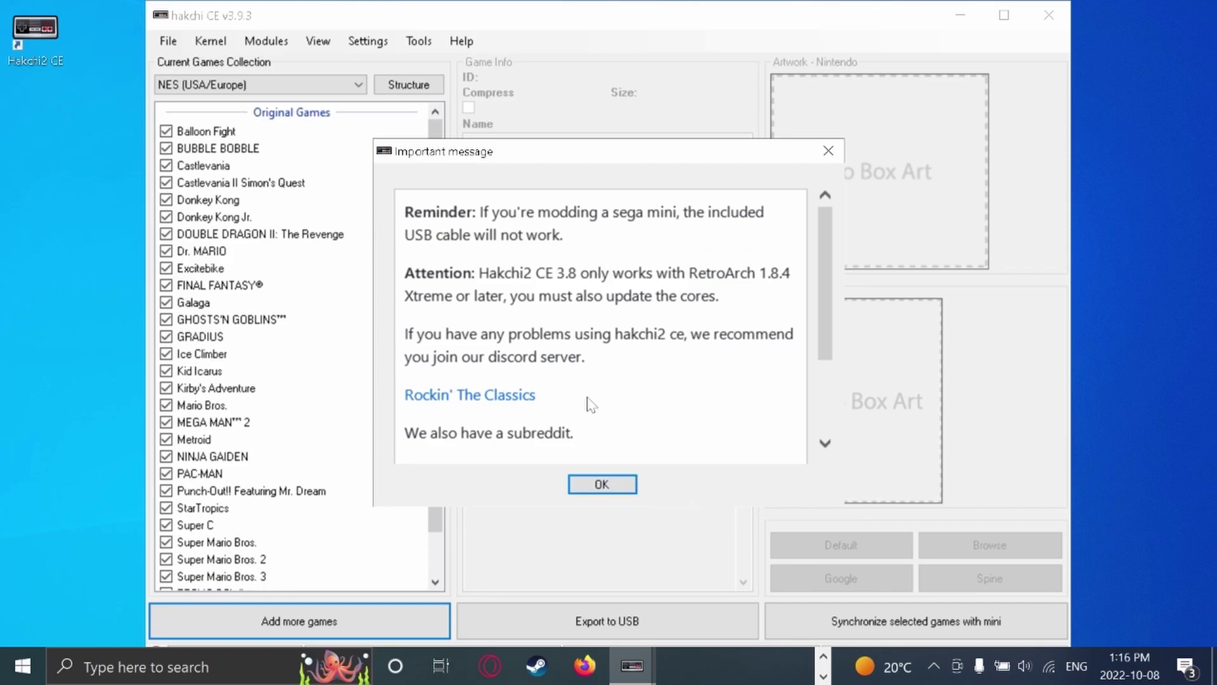
click(601, 485)
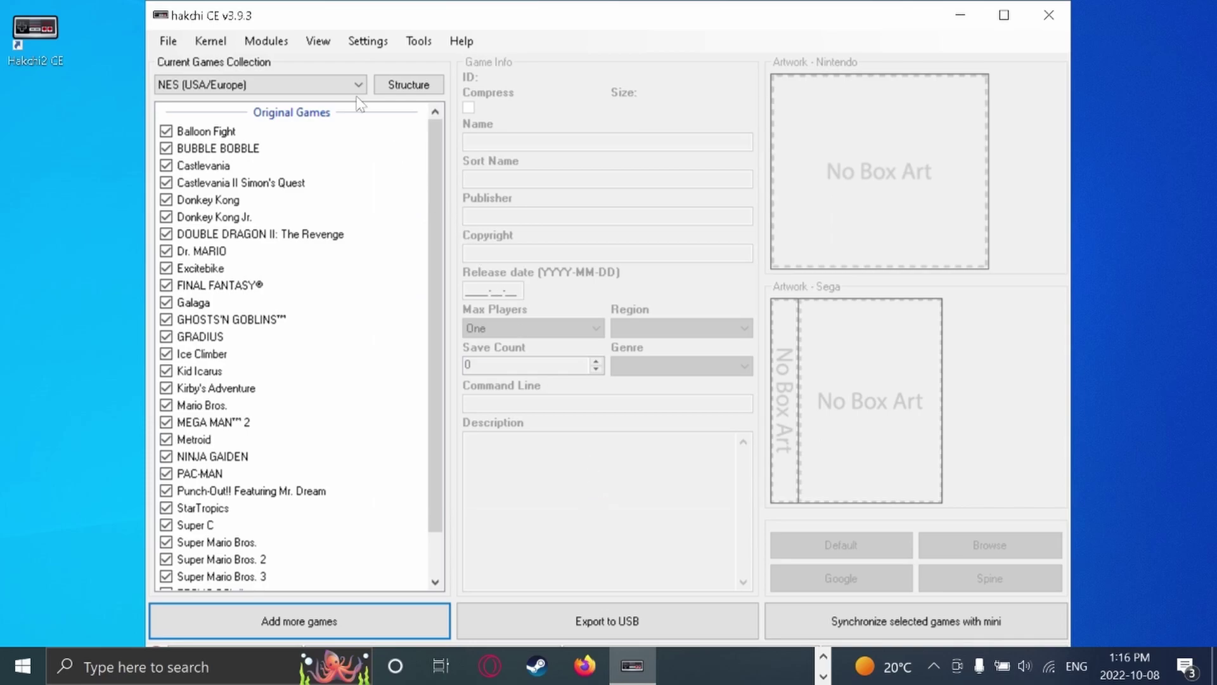
Step: Switch the Current Games Collection to Super NES (USA)
scroll(219, 444, down, 2)
scroll(218, 444, up, 1)
scroll(219, 444, down, 1)
scroll(218, 444, up, 1)
scroll(298, 256, down, 1)
scroll(298, 257, up, 1)
click(283, 83)
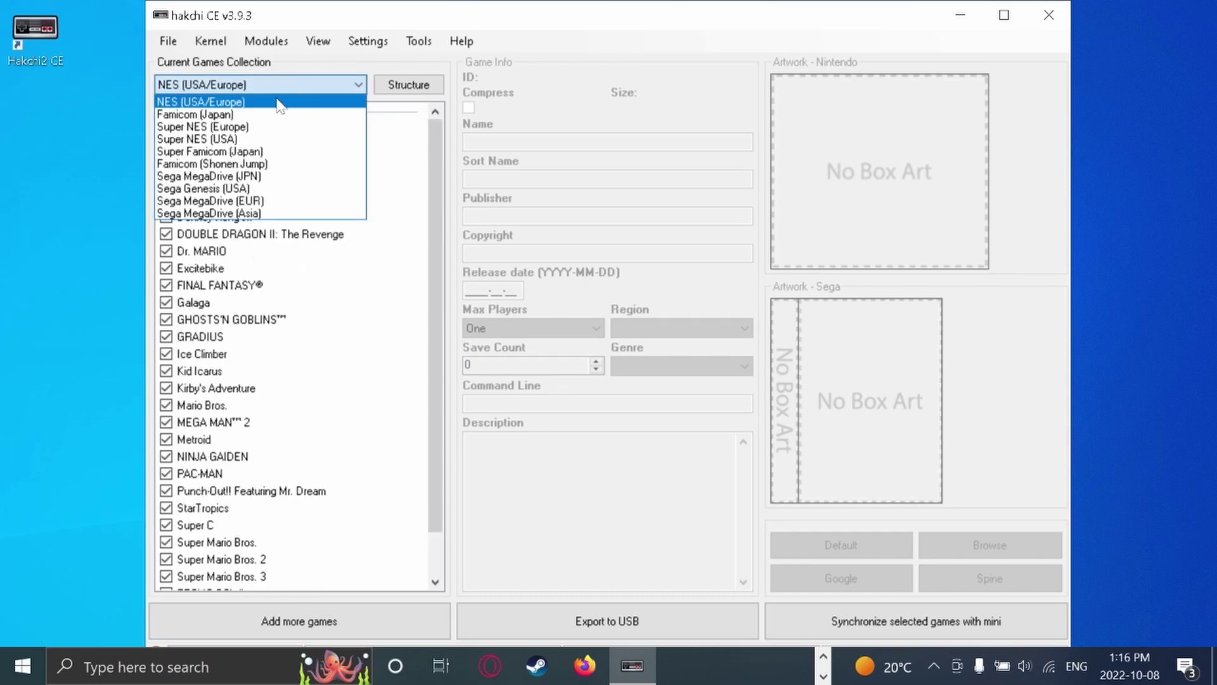
click(259, 140)
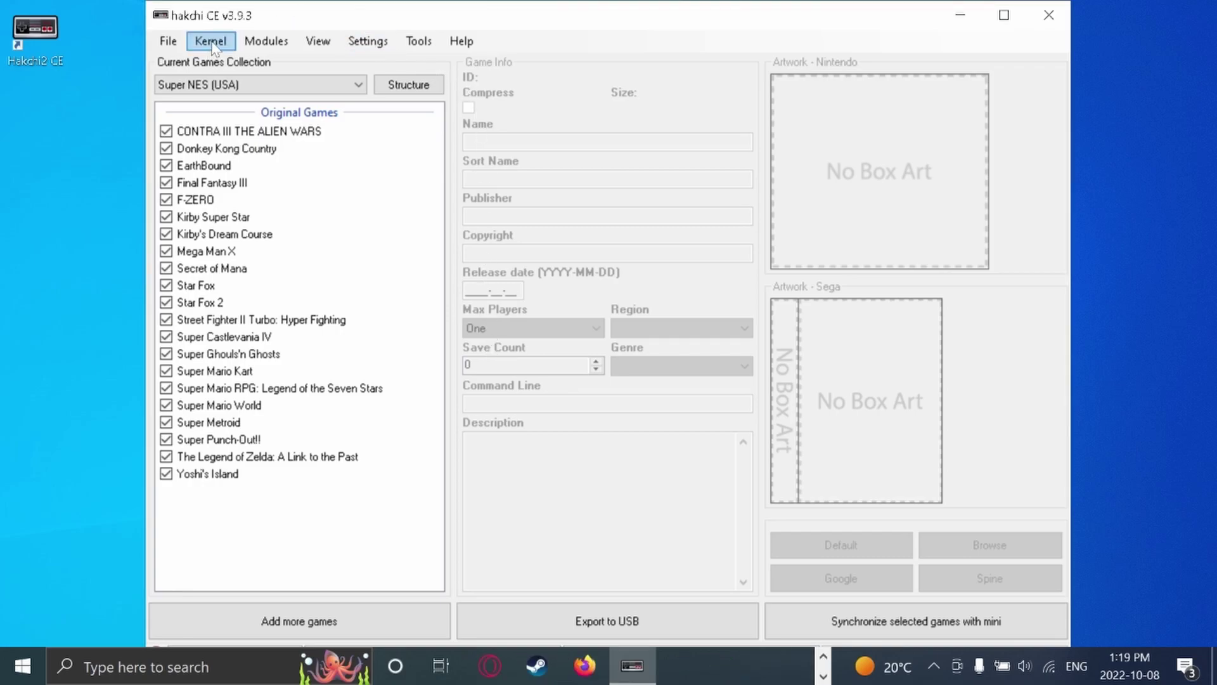
Step: Install the custom kernel via Kernel > Install / Repair and confirm the Done message
click(211, 41)
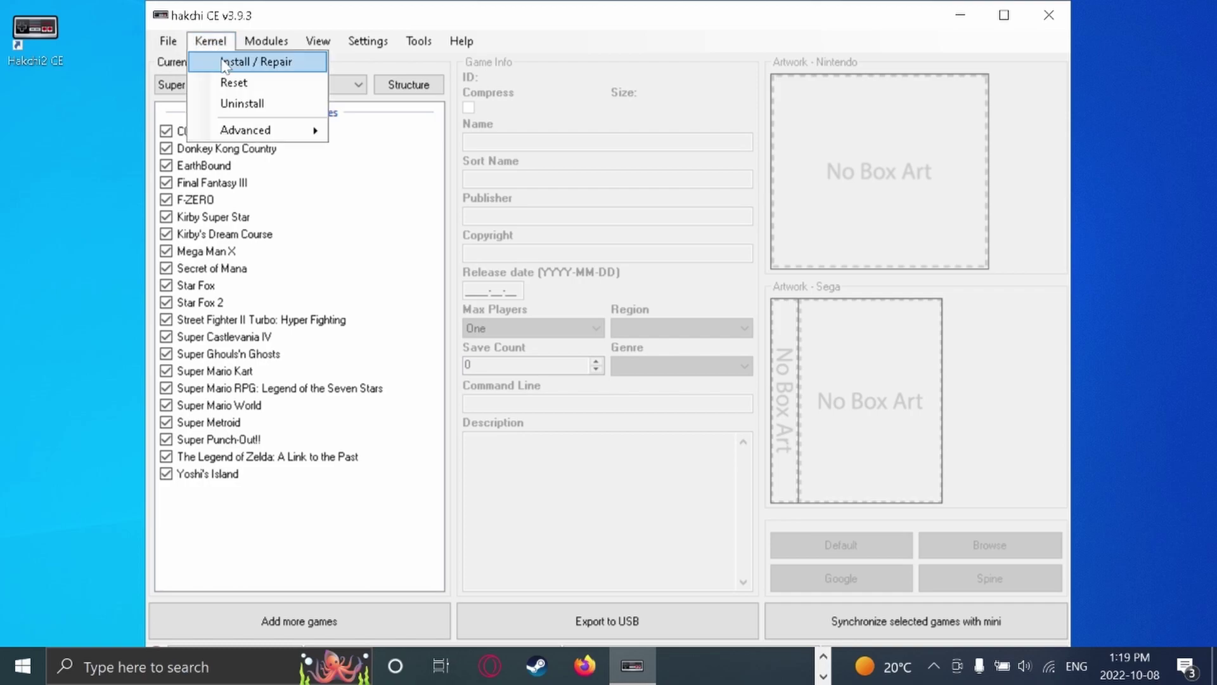
click(223, 59)
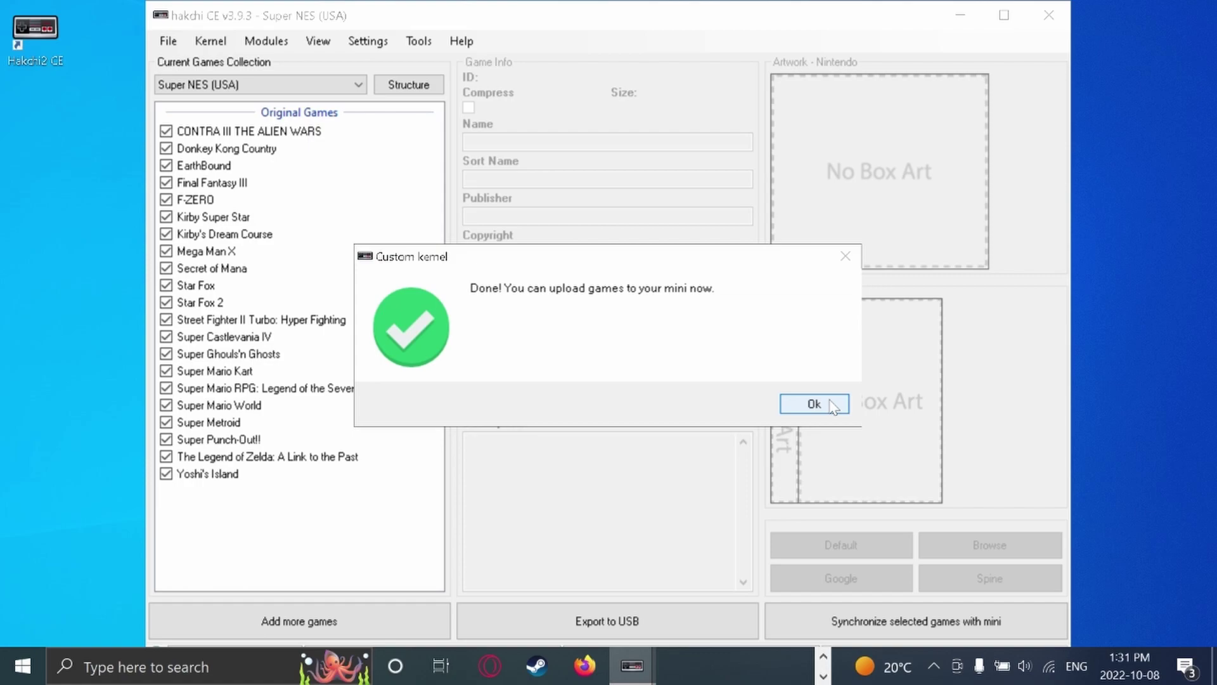
click(824, 404)
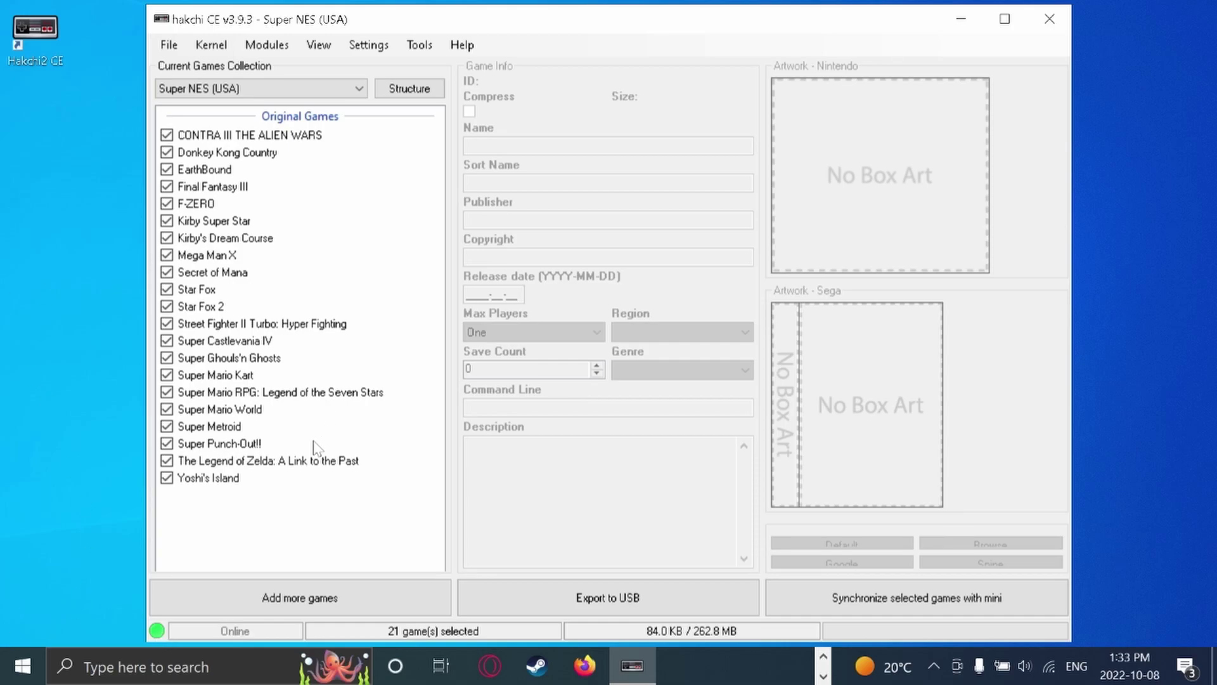
Step: Drag Mortal Kombat 3 (USA).sfc from Downloads into the game list, then minimize Explorer
click(371, 596)
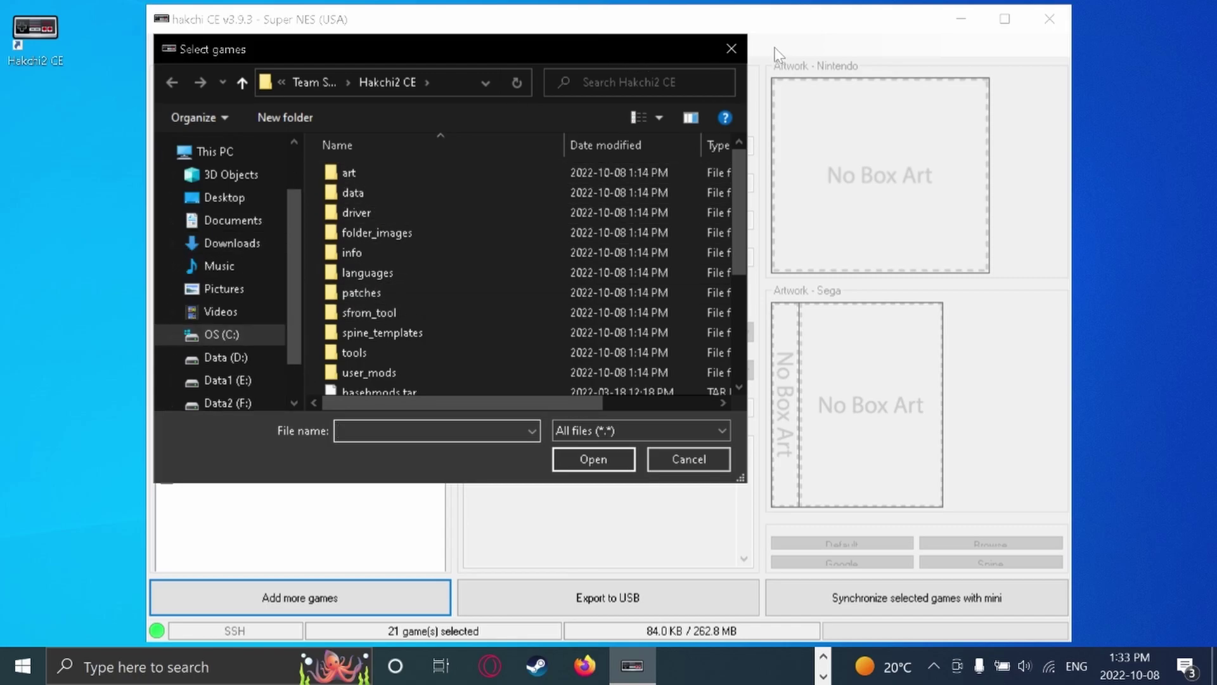
click(731, 49)
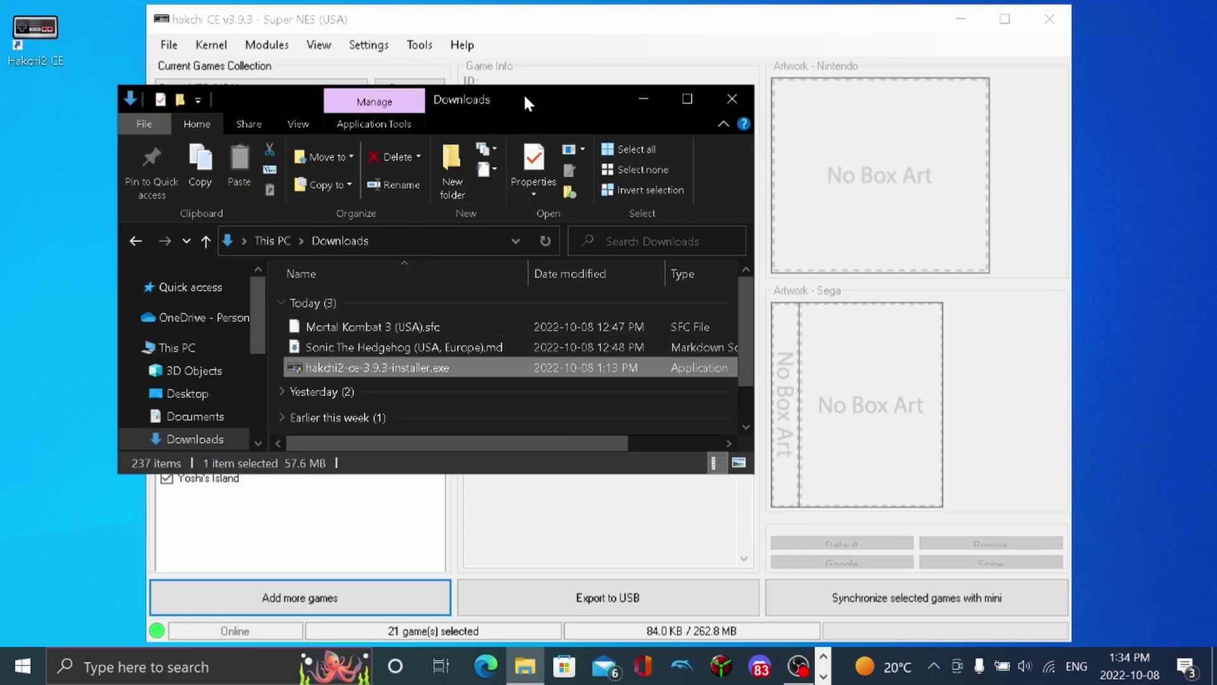
drag(524, 101, 907, 128)
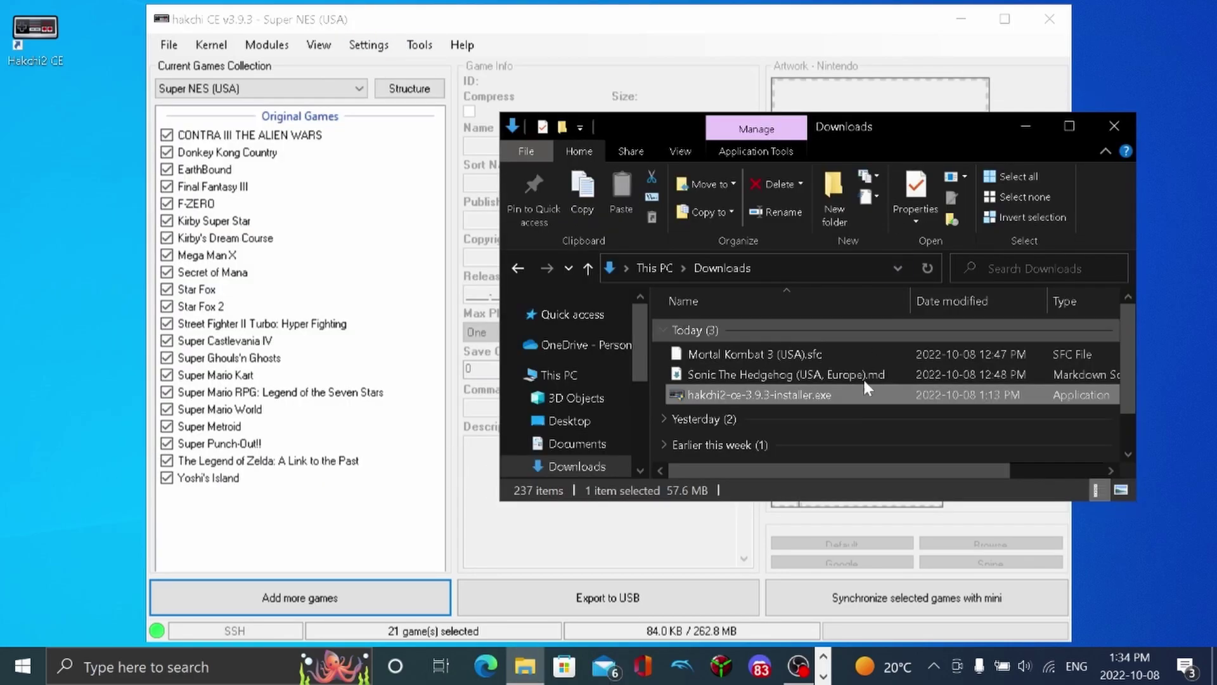
click(838, 352)
drag(845, 353, 366, 344)
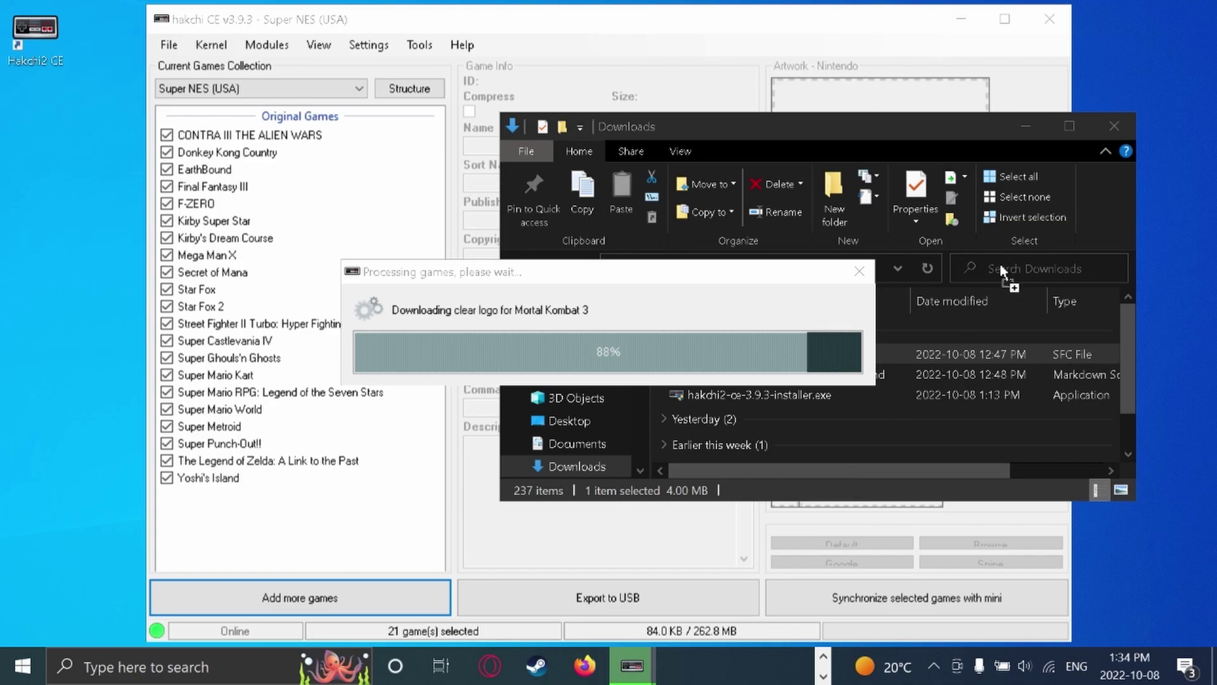
click(1023, 129)
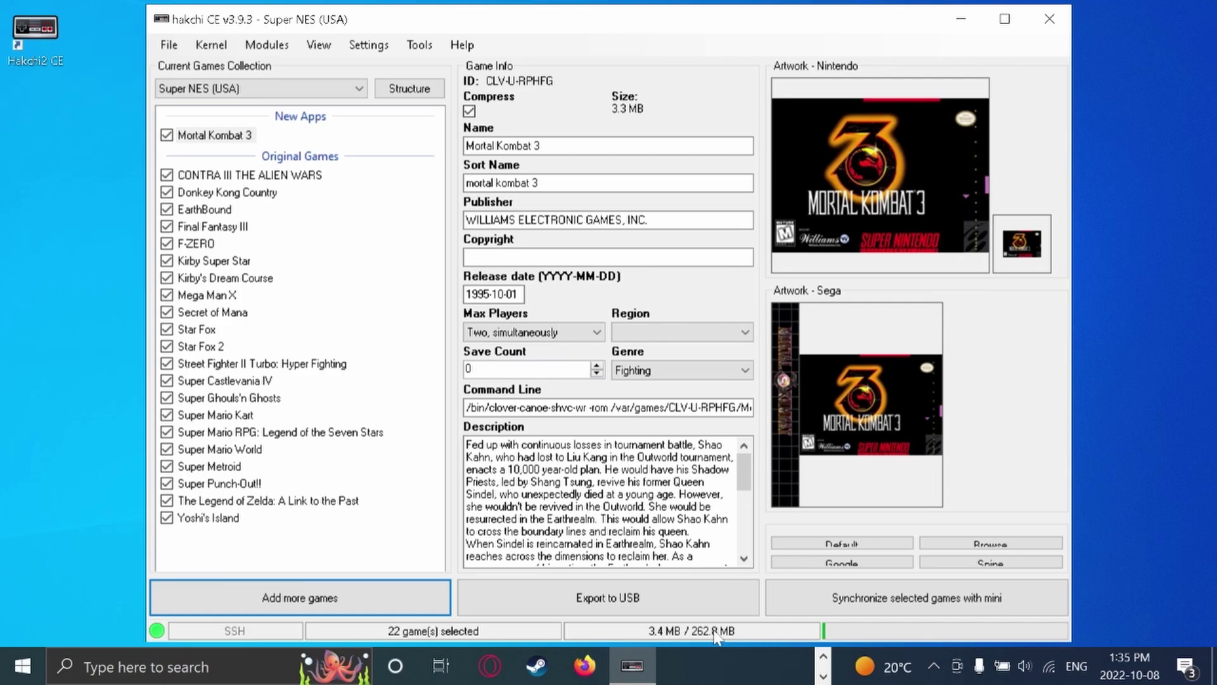
Step: Maximize the Hakchi2 CE window with Win+Up
key(super+Up)
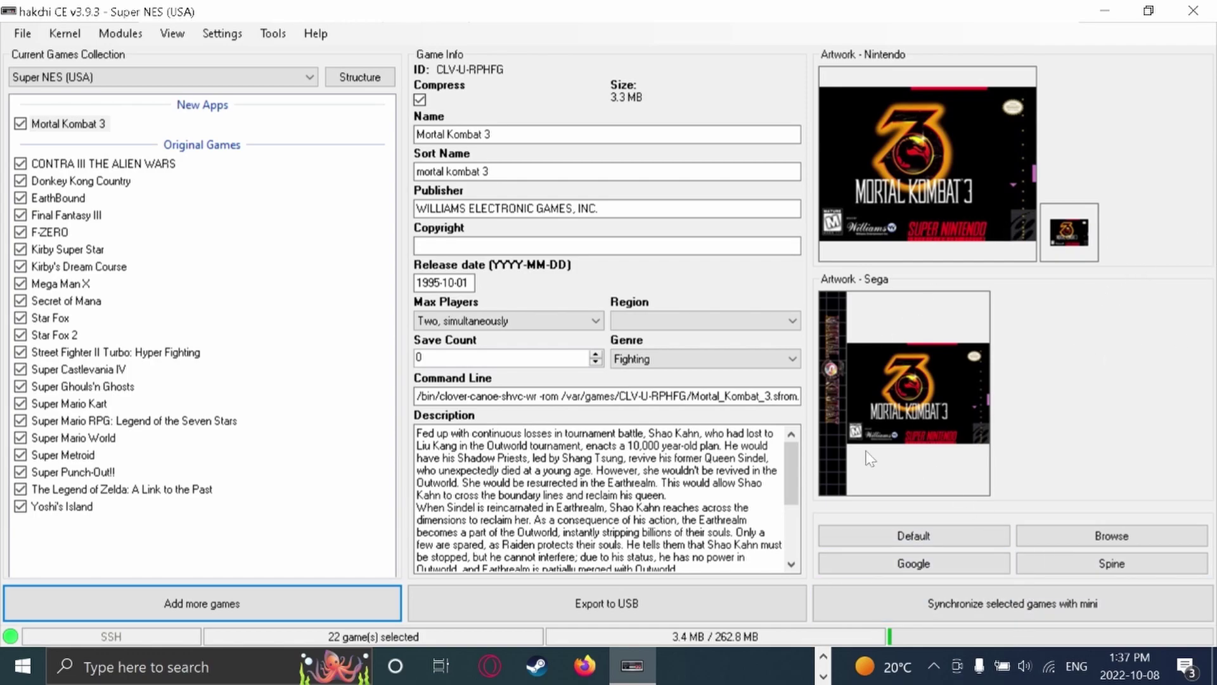
Step: Choose a custom folder structure and open Folders Manager to view the HOME Menu games
click(354, 82)
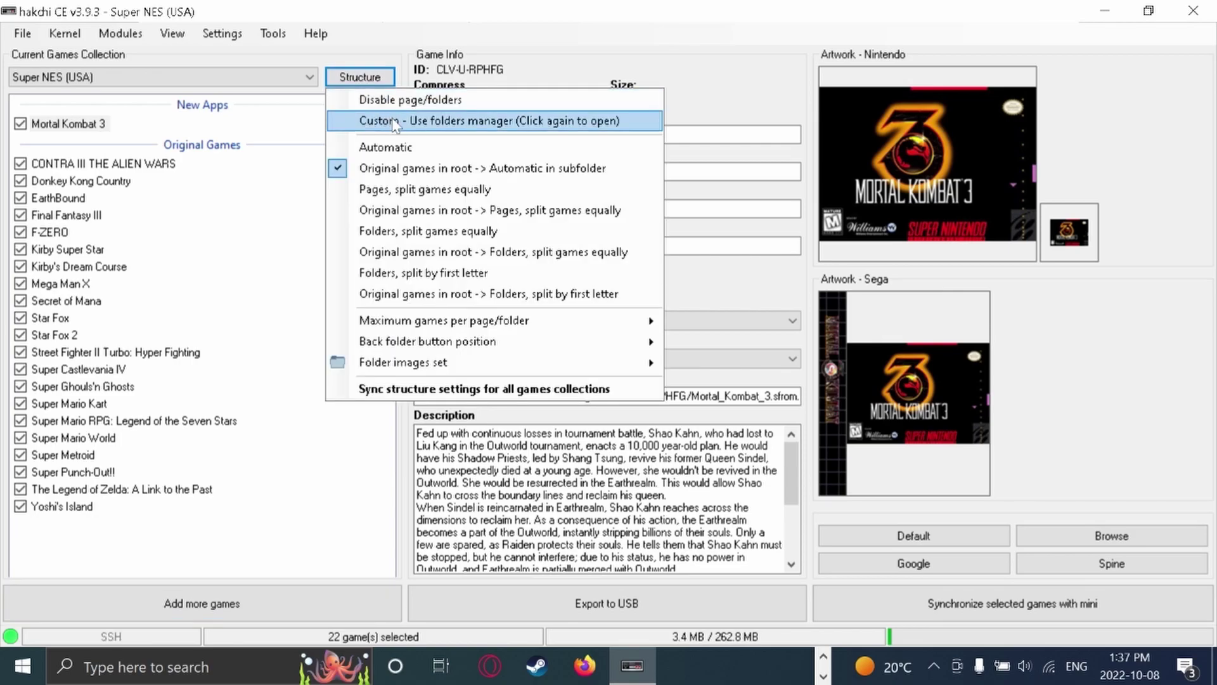
click(393, 120)
click(369, 79)
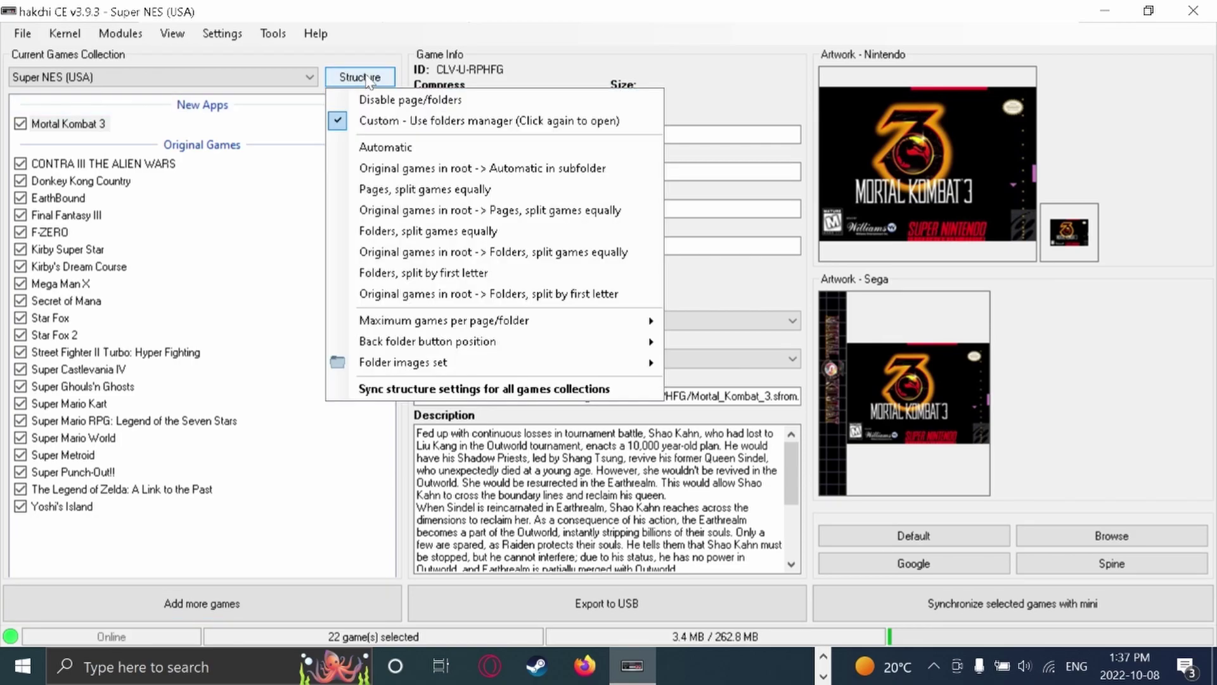
click(393, 121)
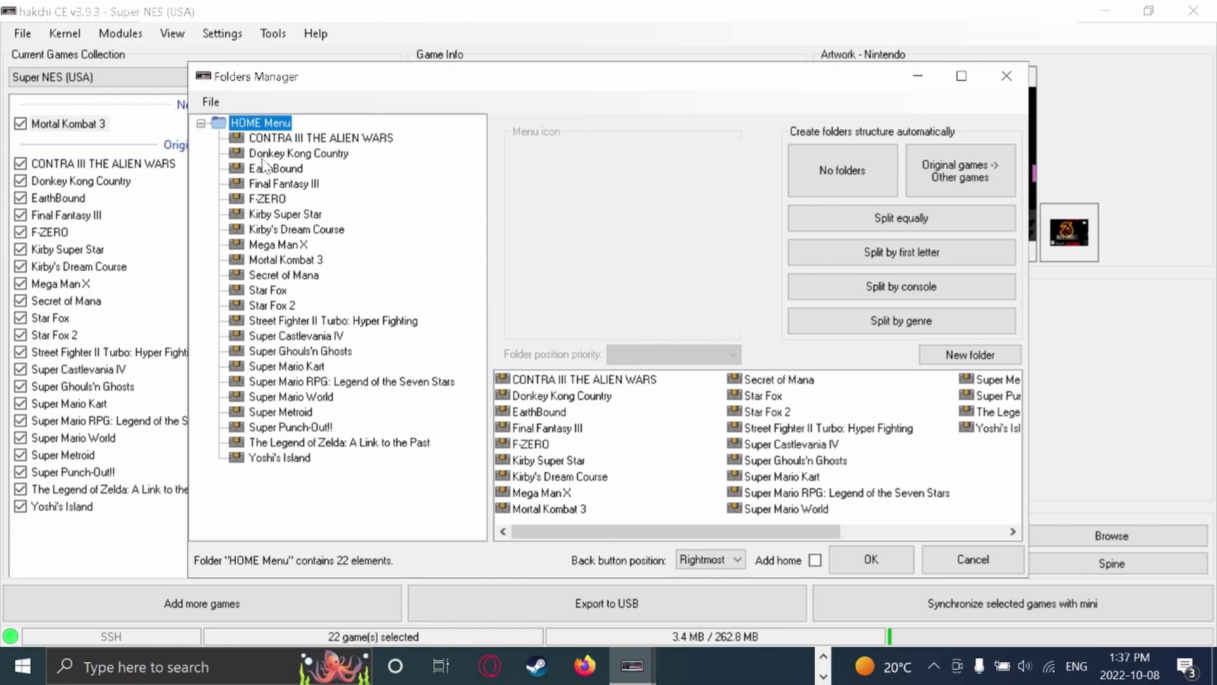
click(272, 261)
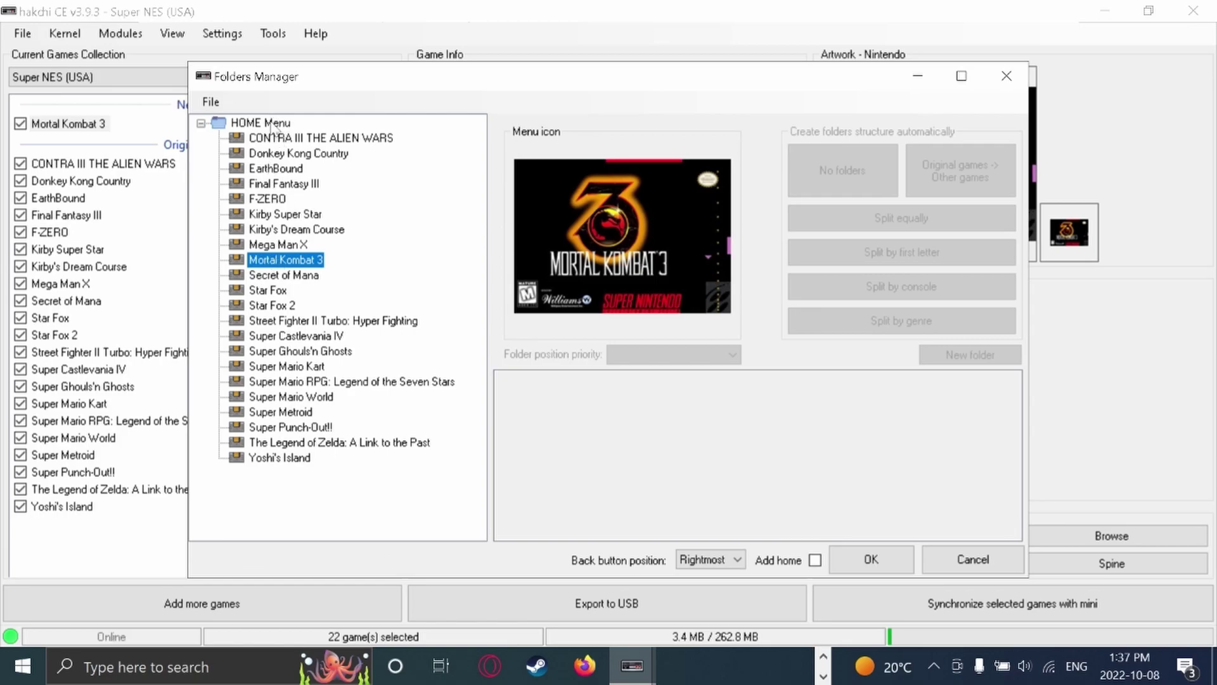
click(273, 124)
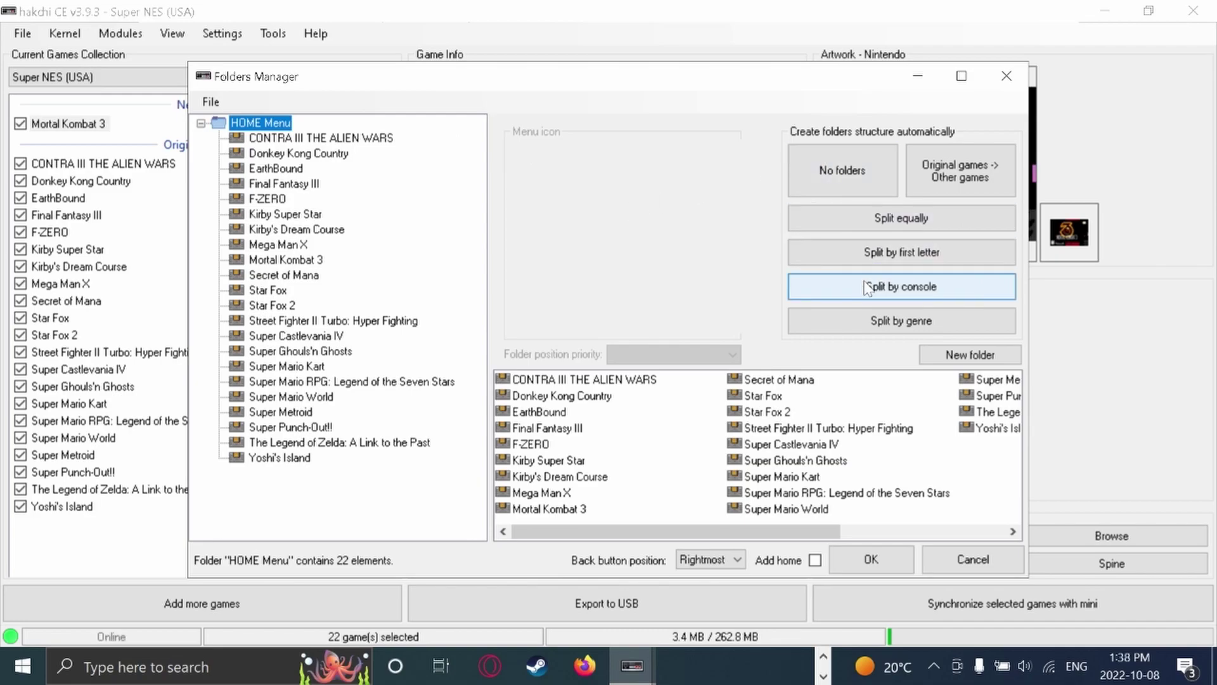
Step: Apply 'Original games -> Other games', confirm Mortal Kombat 3 is in More games..., and save
click(980, 182)
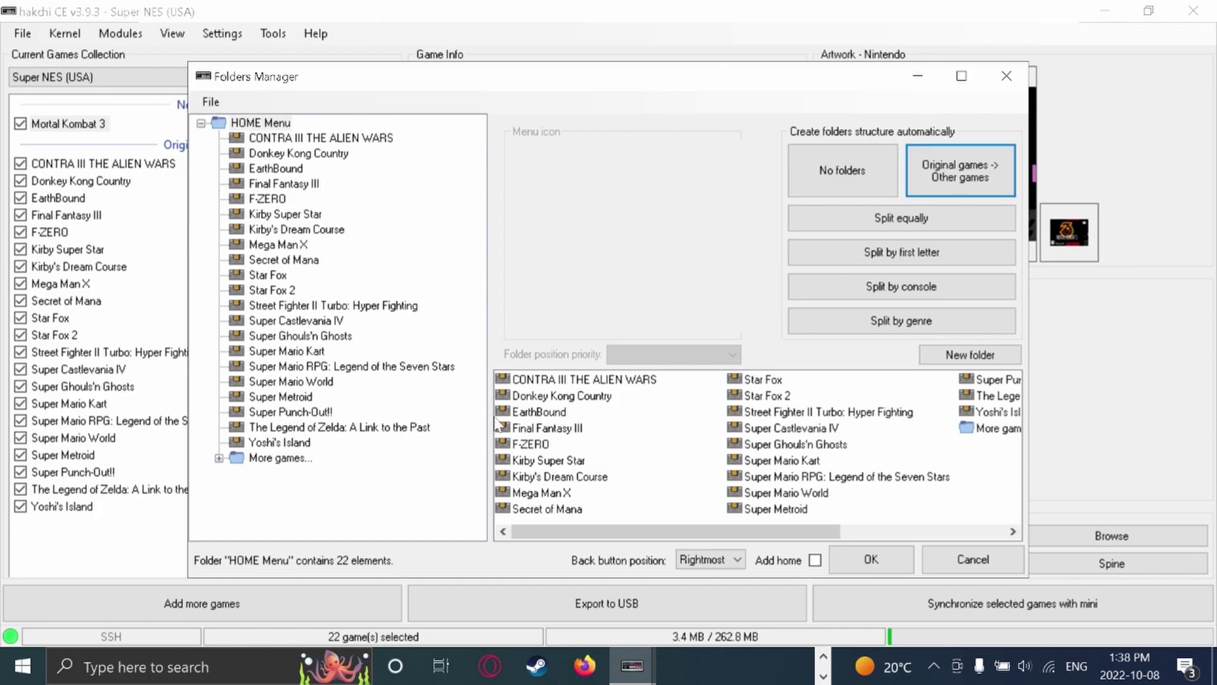
click(219, 458)
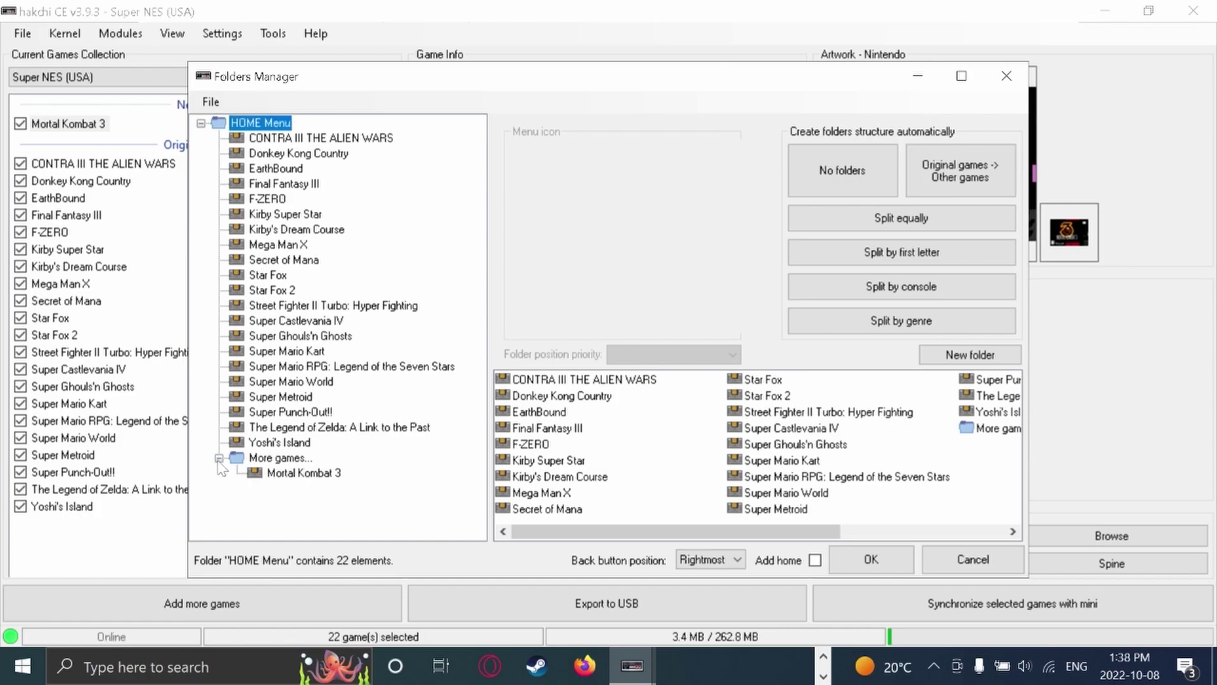
click(295, 474)
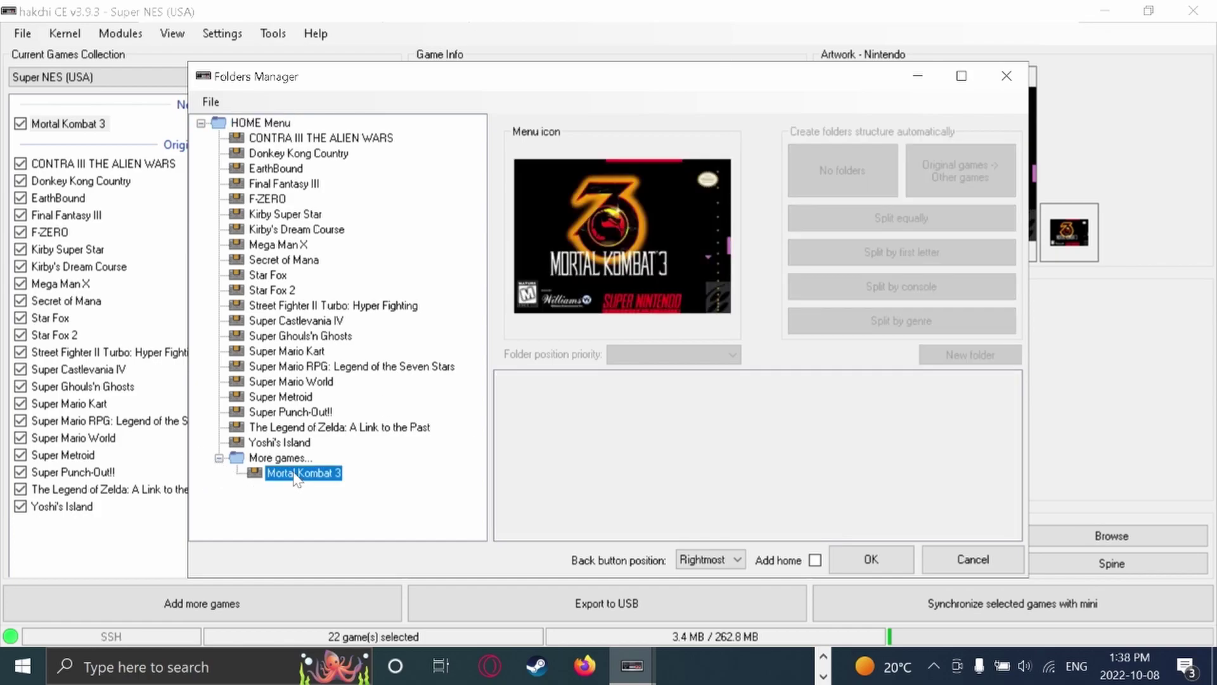
click(218, 458)
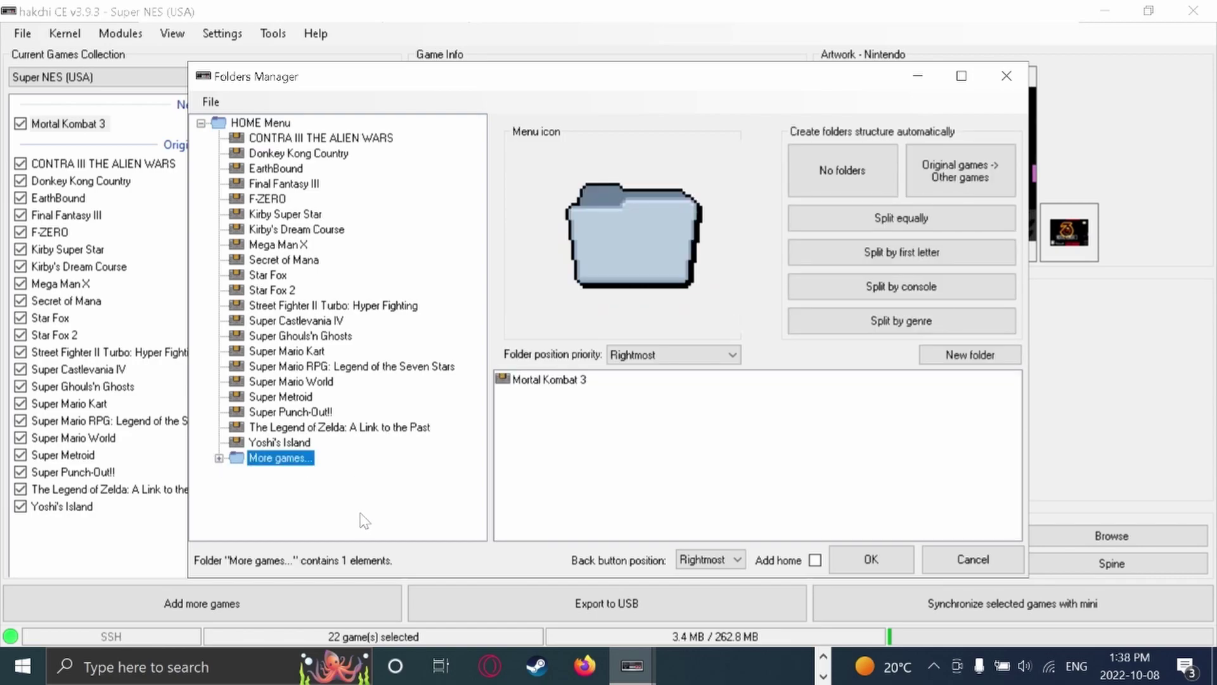
click(218, 458)
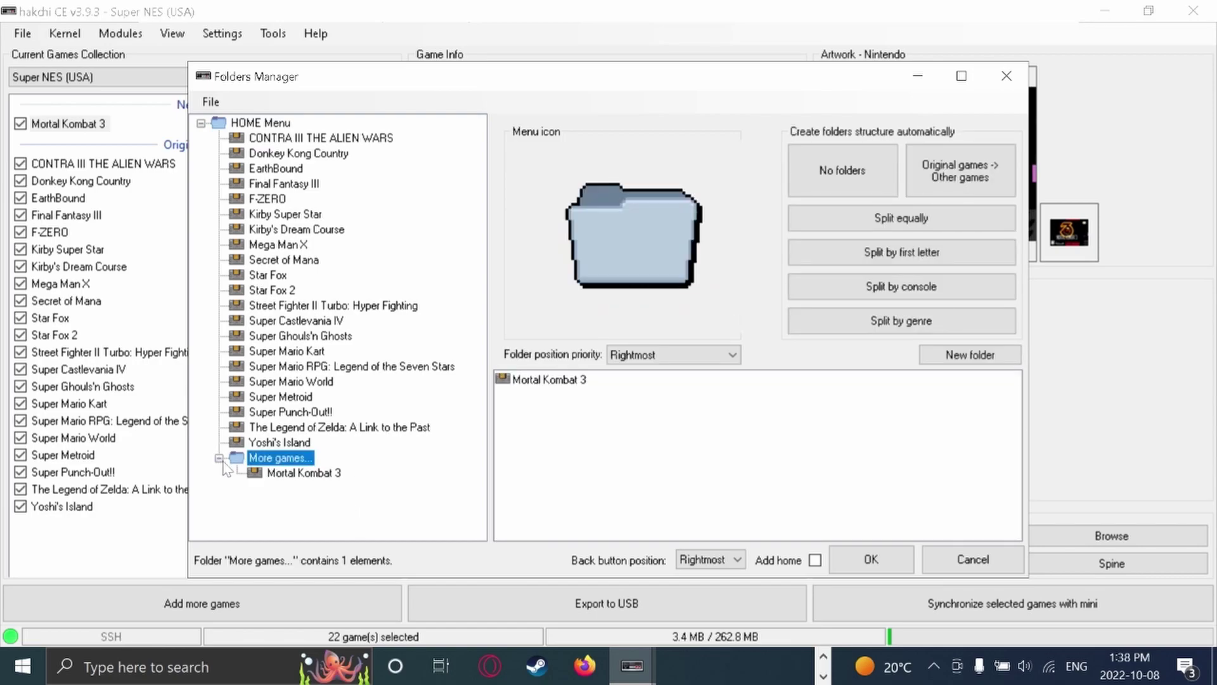
click(307, 476)
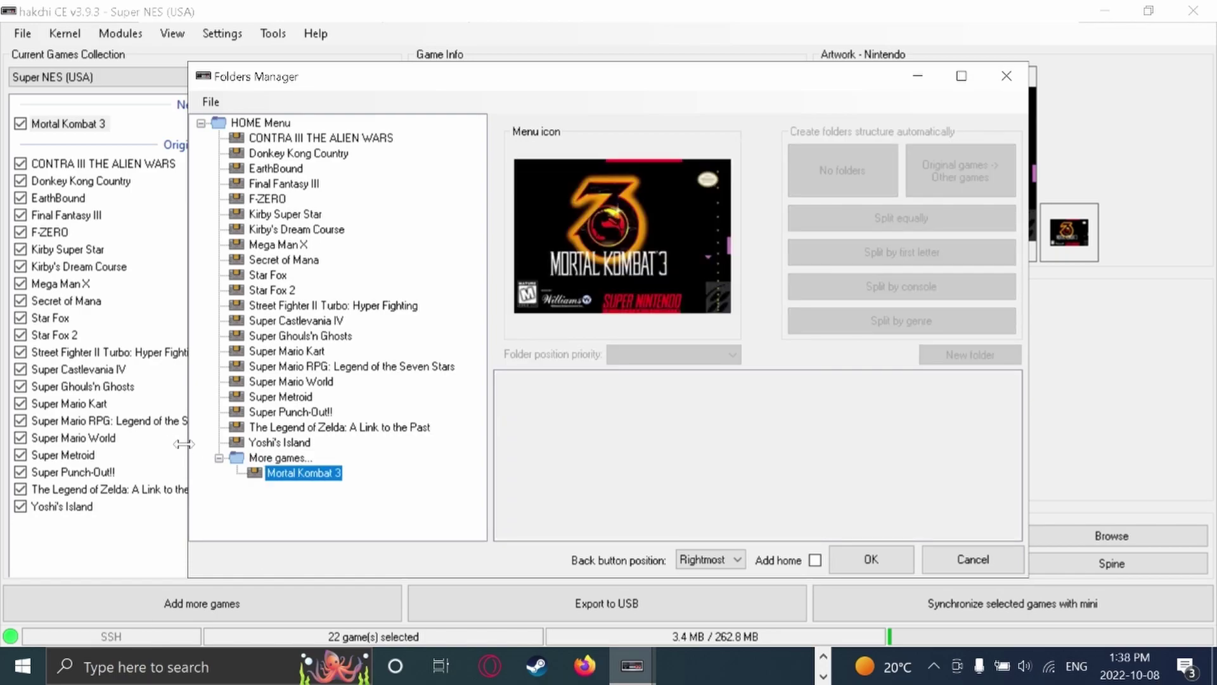
click(219, 458)
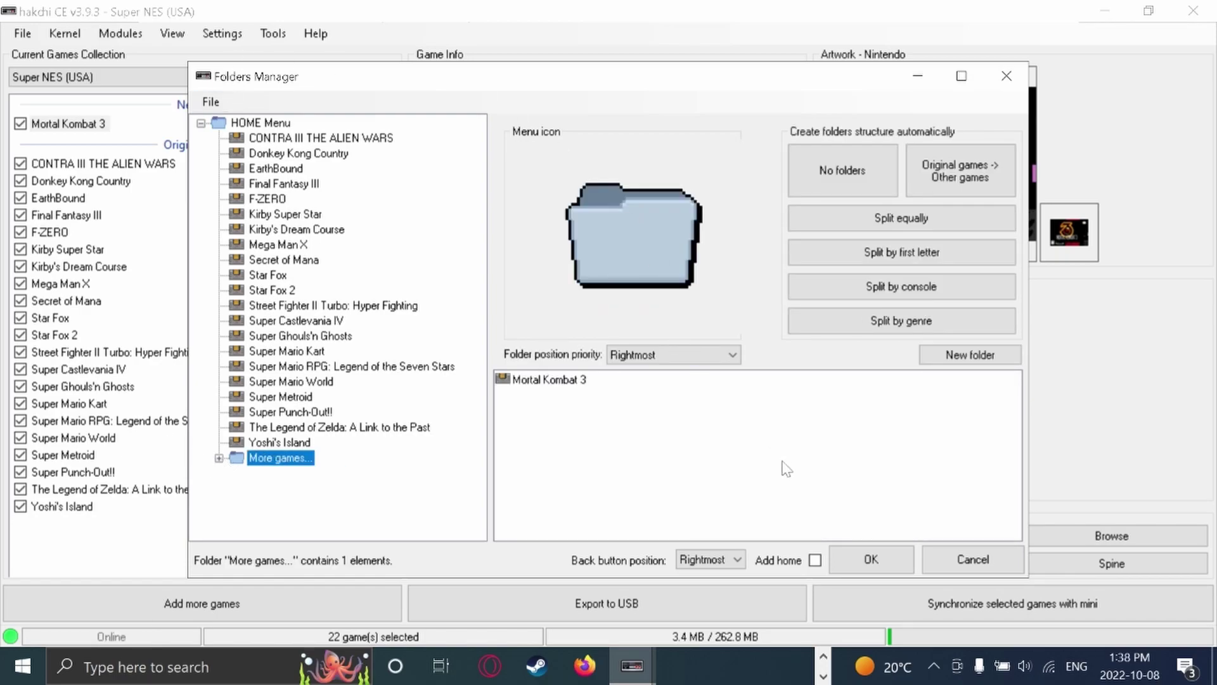
click(872, 559)
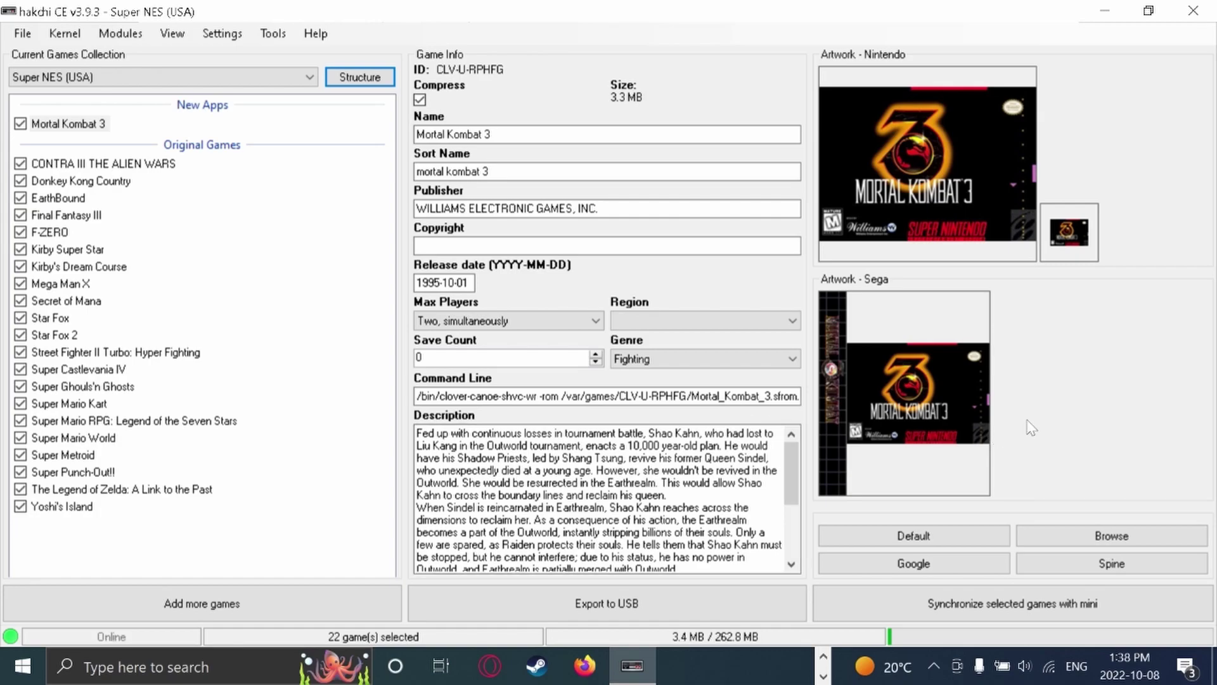
Step: Synchronize the selected games and folder layout to the SNES Classic Mini until Done
click(1053, 603)
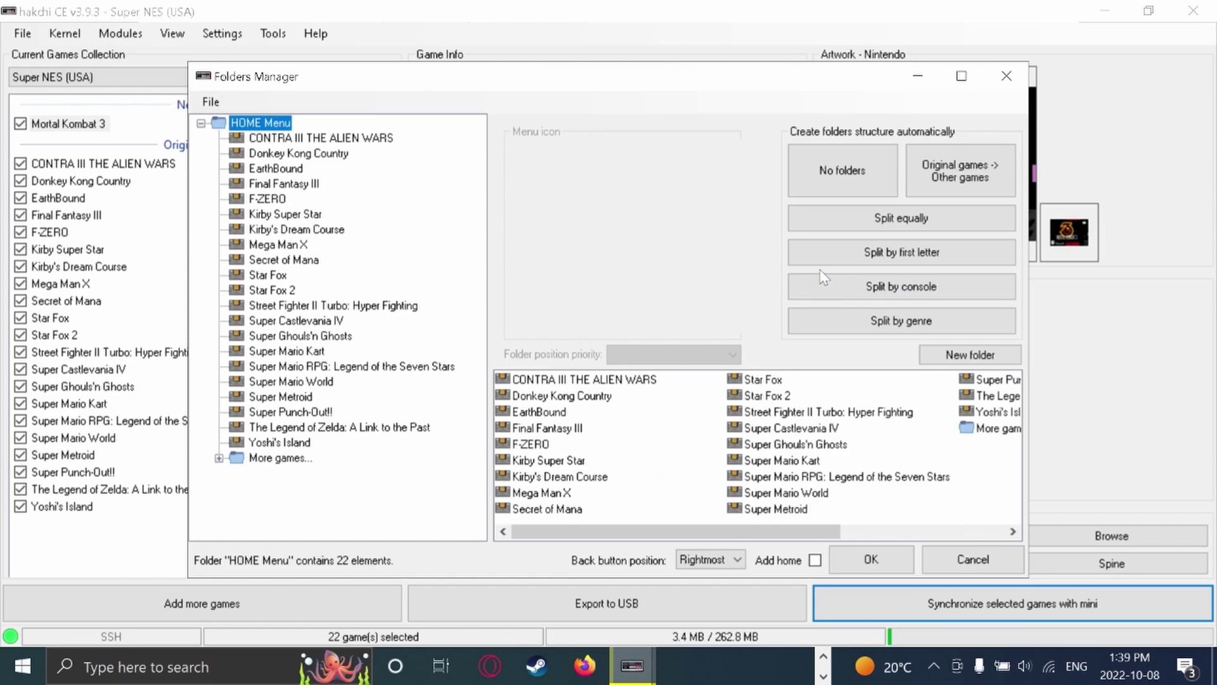
click(872, 559)
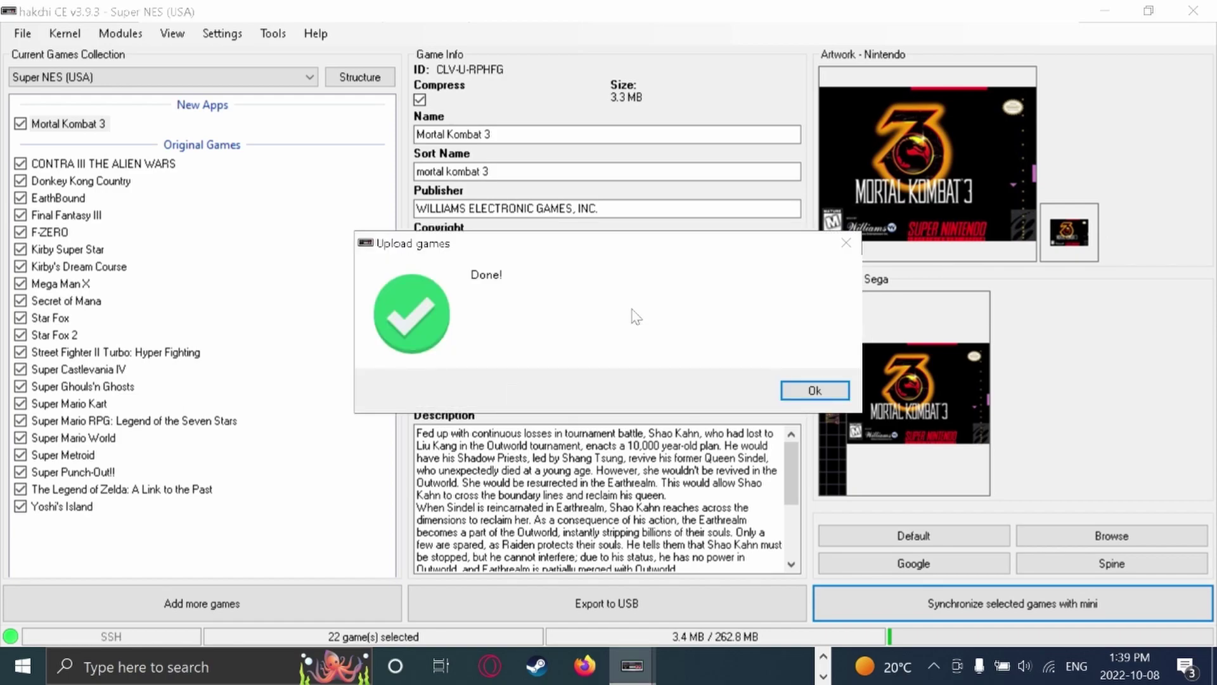
click(814, 390)
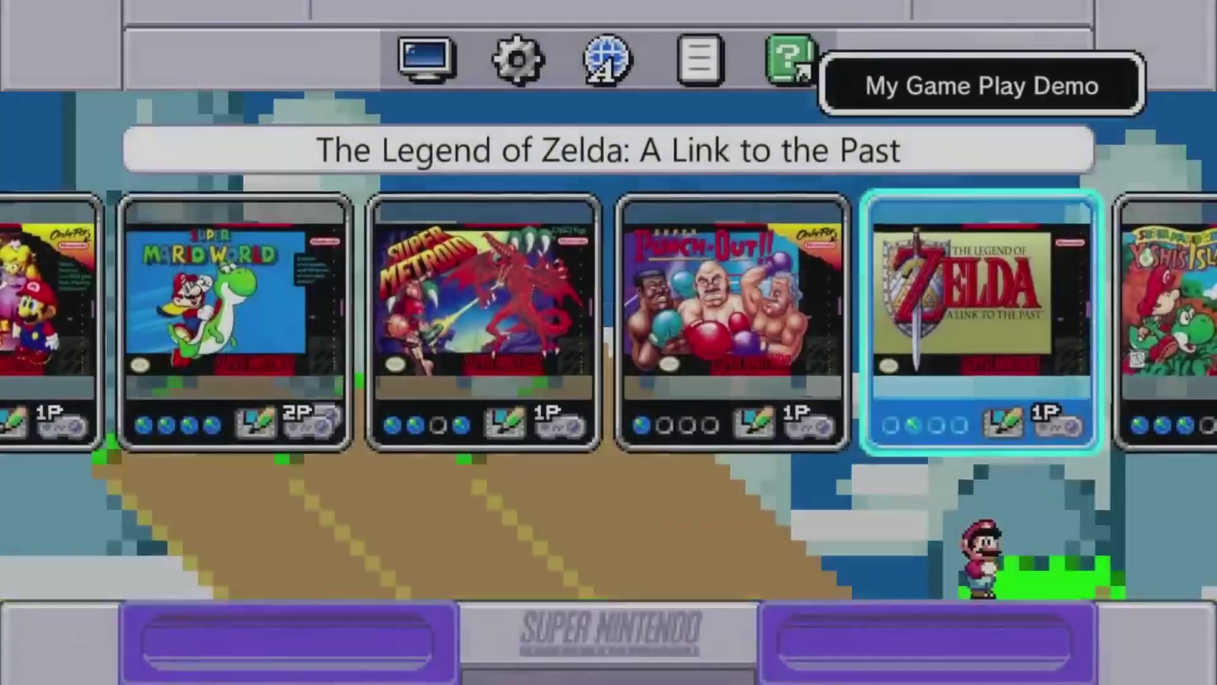
Step: Leave the current game, enter the More games folder on the home menu and launch Mortal Kombat 3
key(Right)
key(Right)
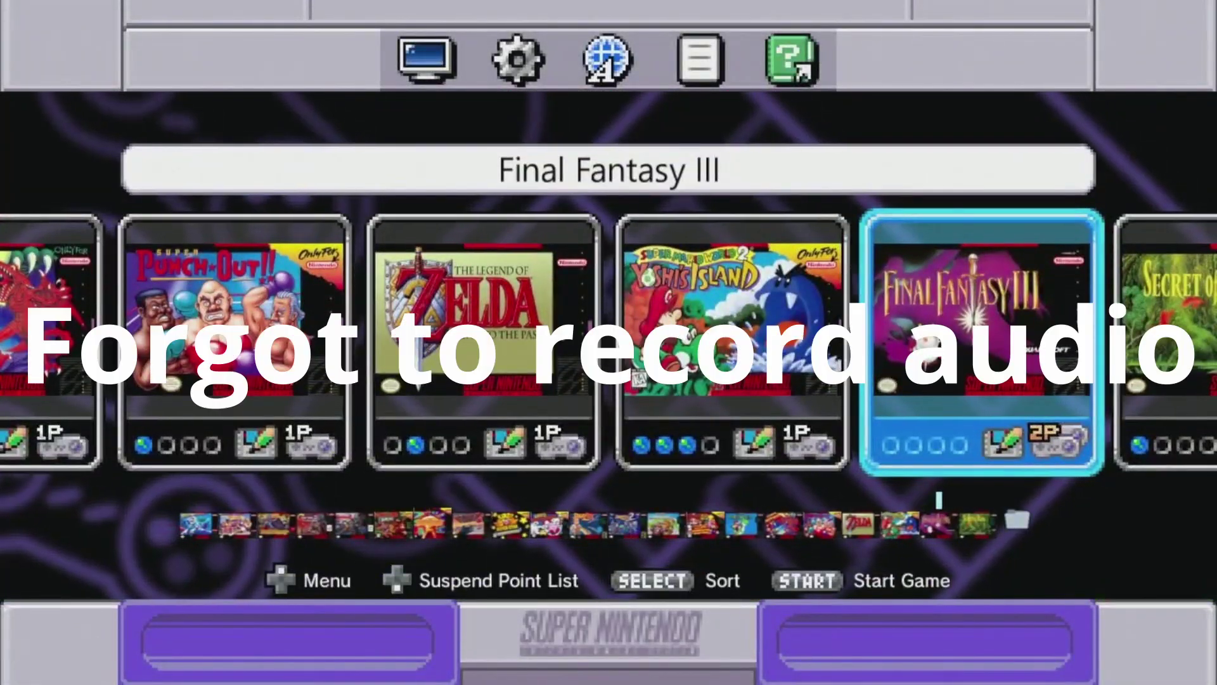
key(Right)
key(Right)
key(Right)
key(Right)
key(Left)
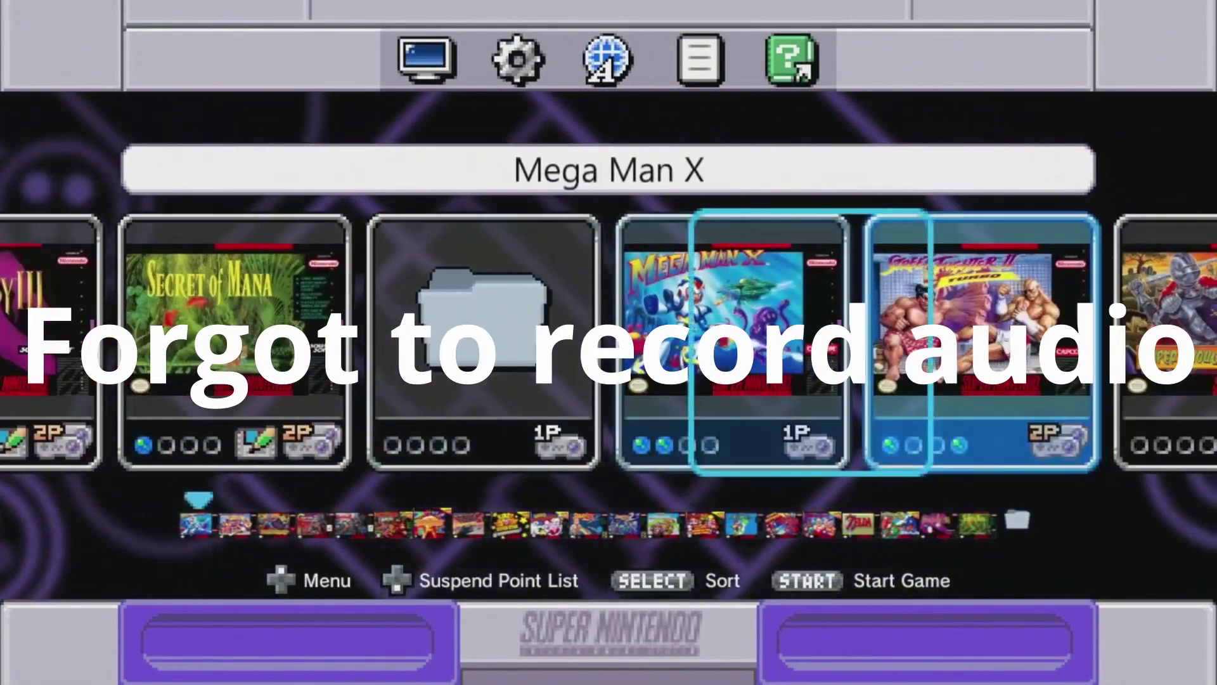
key(Left)
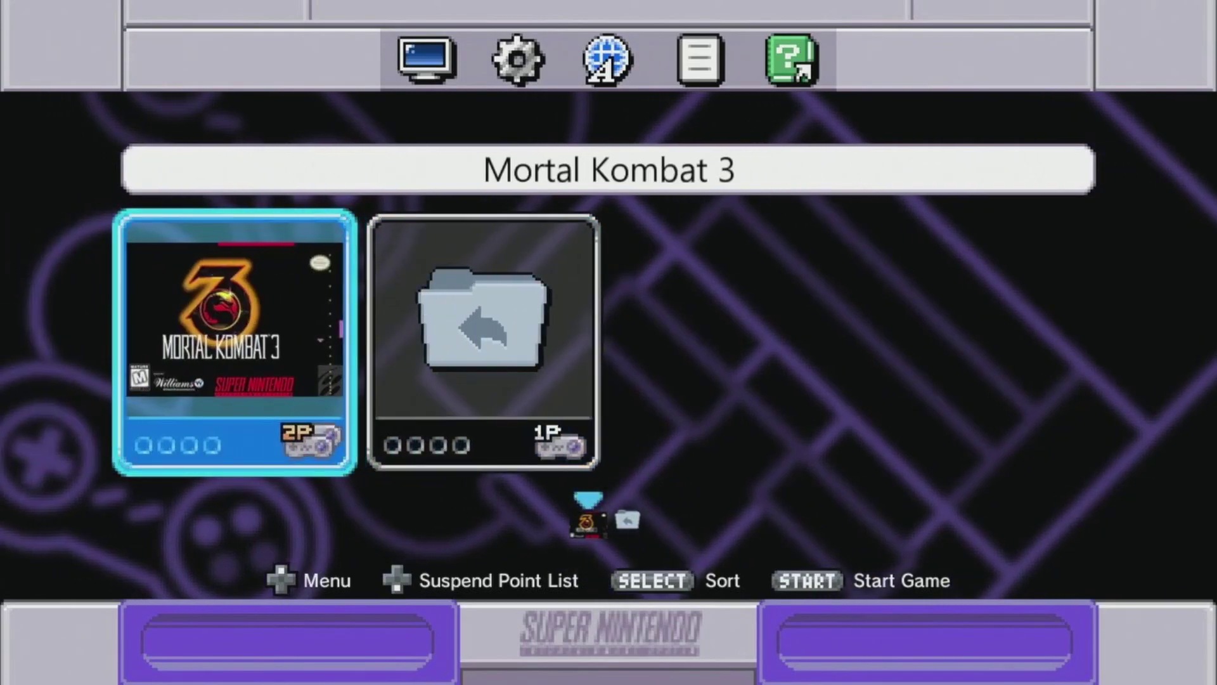
key(Right)
key(Left)
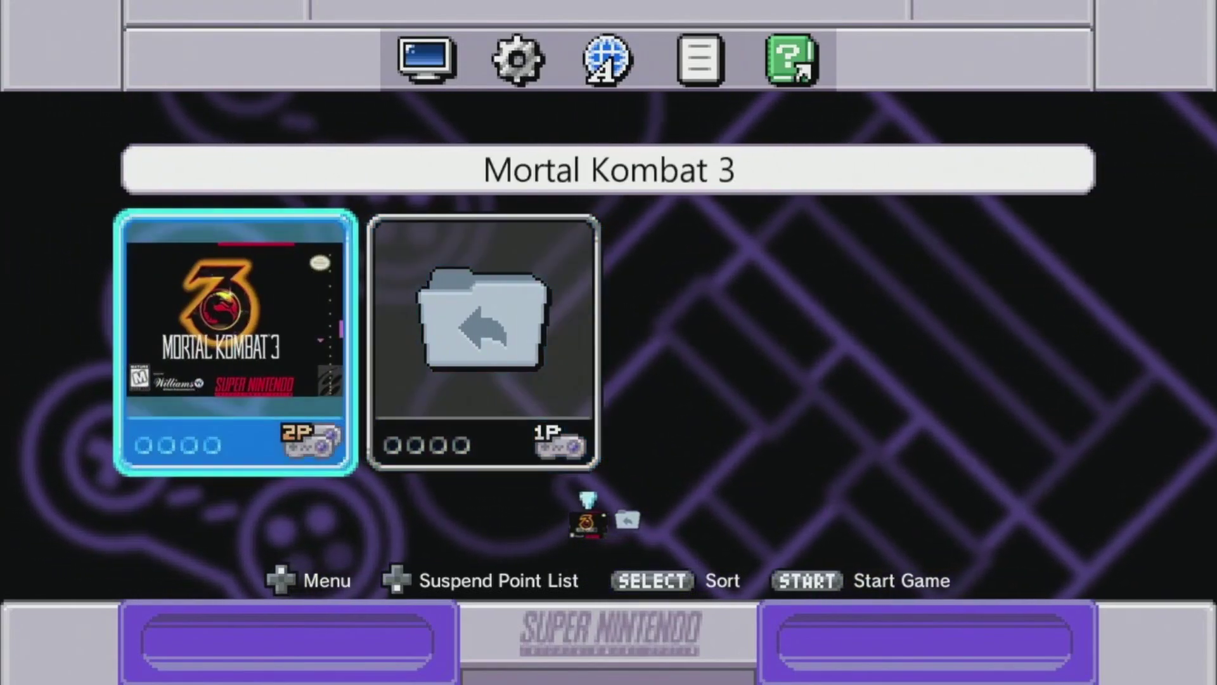
key(Right)
key(Left)
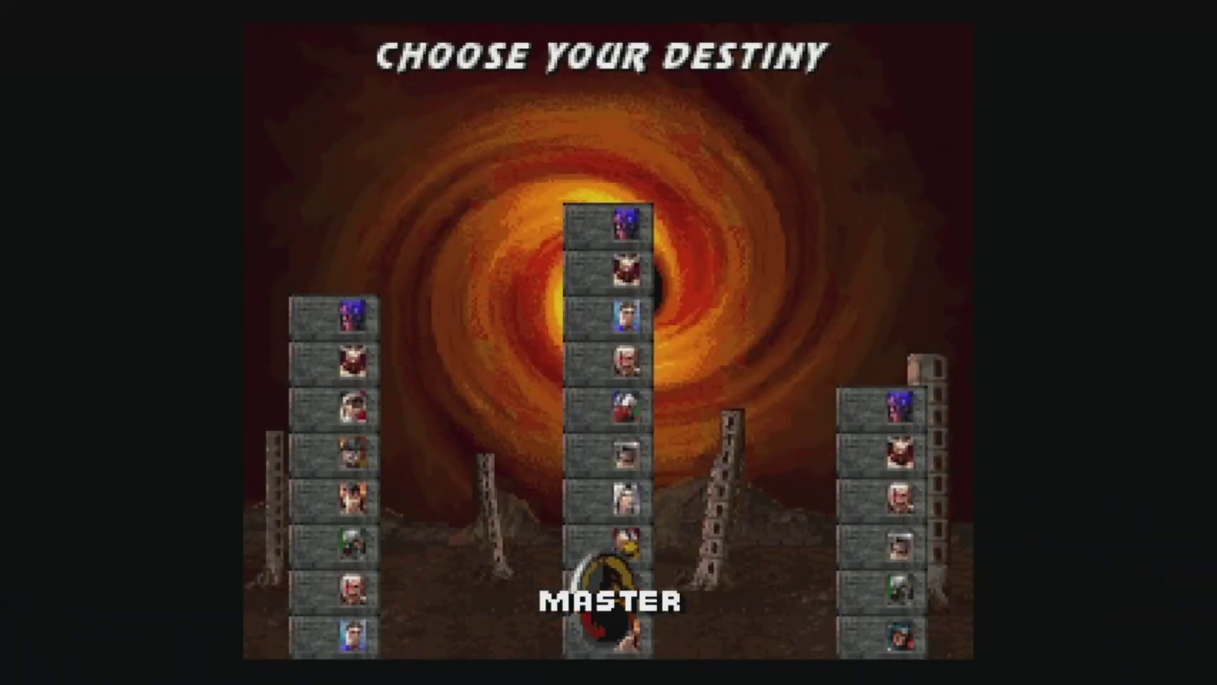
Step: Choose Novice on Choose Your Destiny and fight as Liu Kang against Sonya
key(Right)
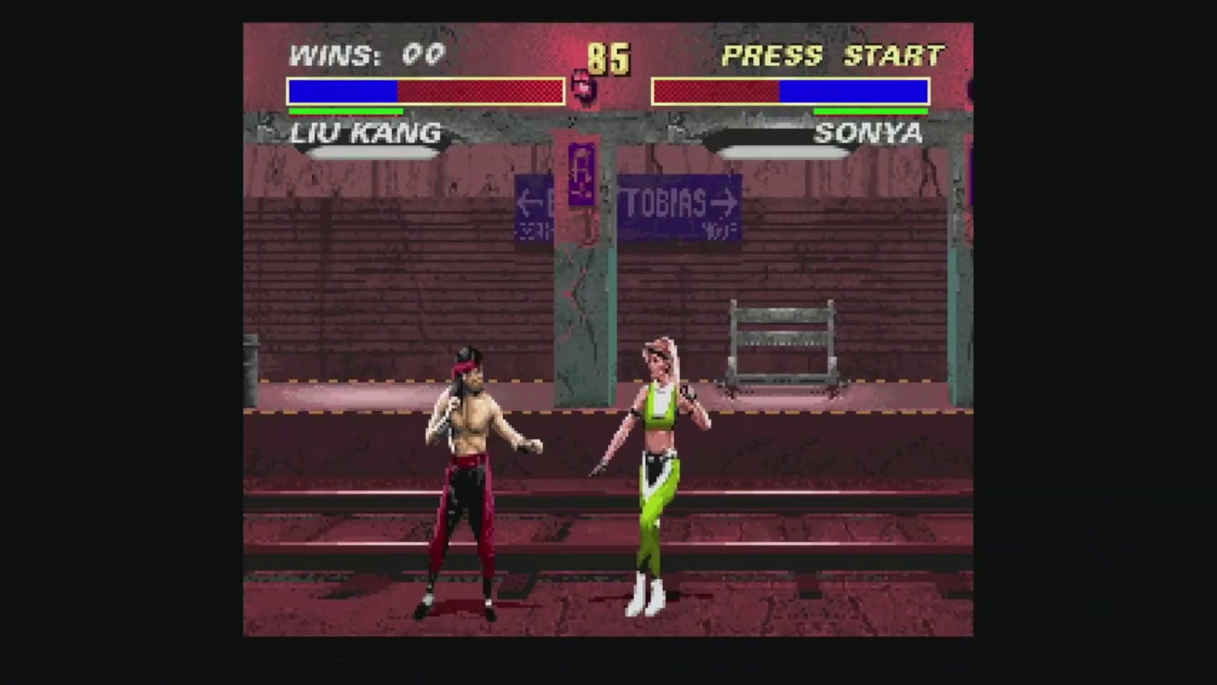
key(Up)
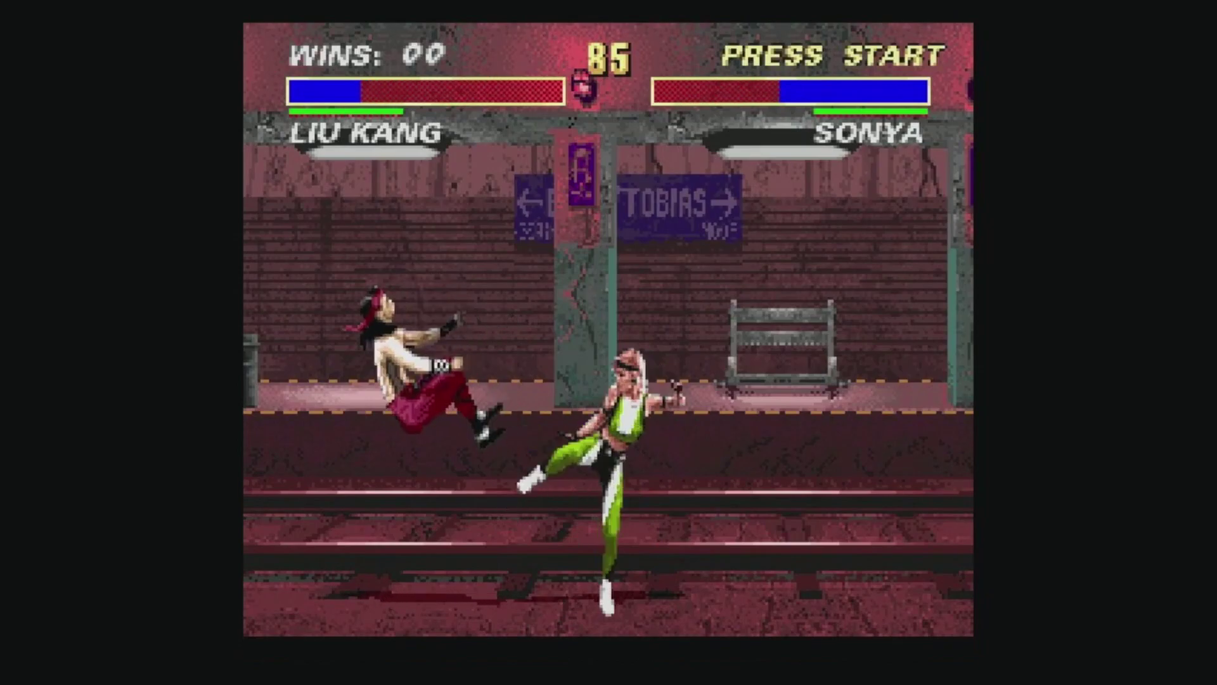
key(Down)
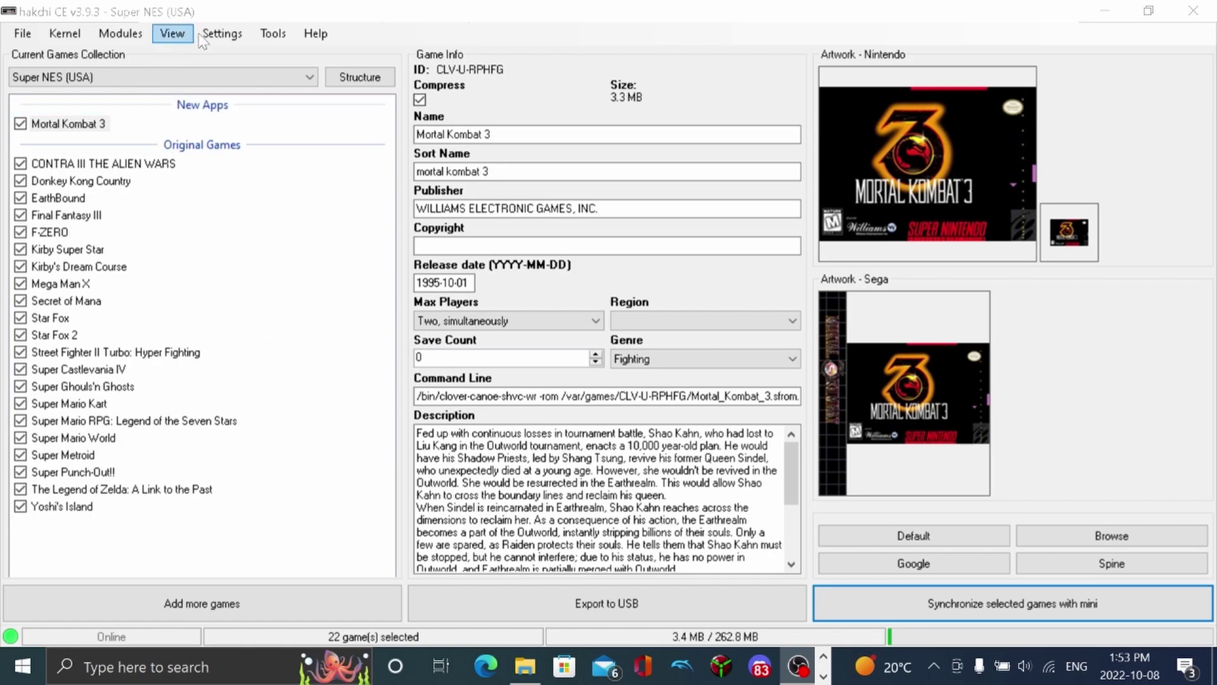
Step: Open KMFD's Mod Hub, pick RetroArch 1.9.10 Xtreme SC! under KMFD RetroArch, and install it
click(290, 37)
mouse_move(232, 40)
mouse_move(121, 34)
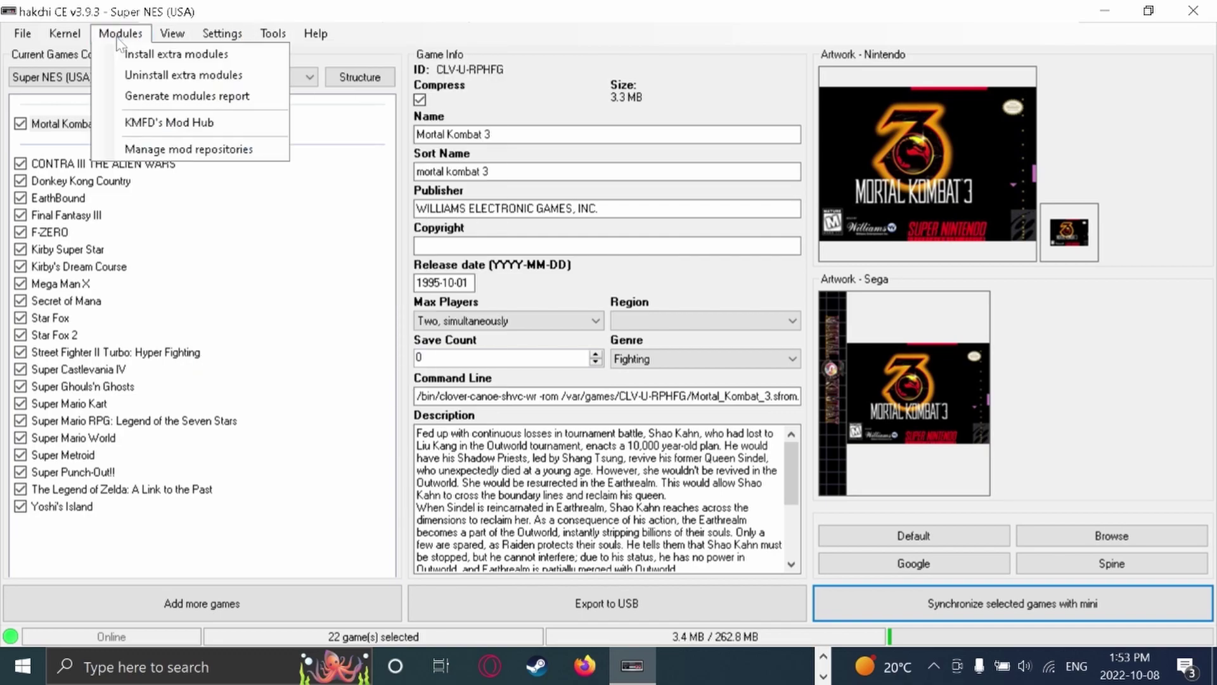
click(150, 124)
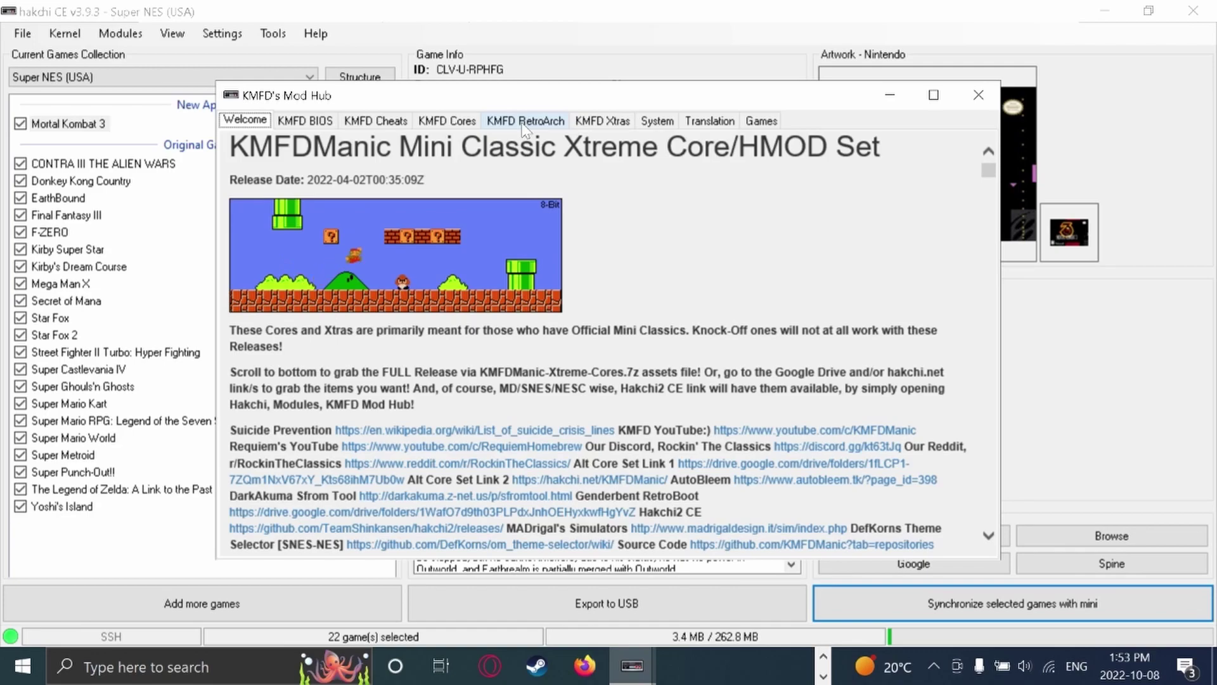
click(525, 121)
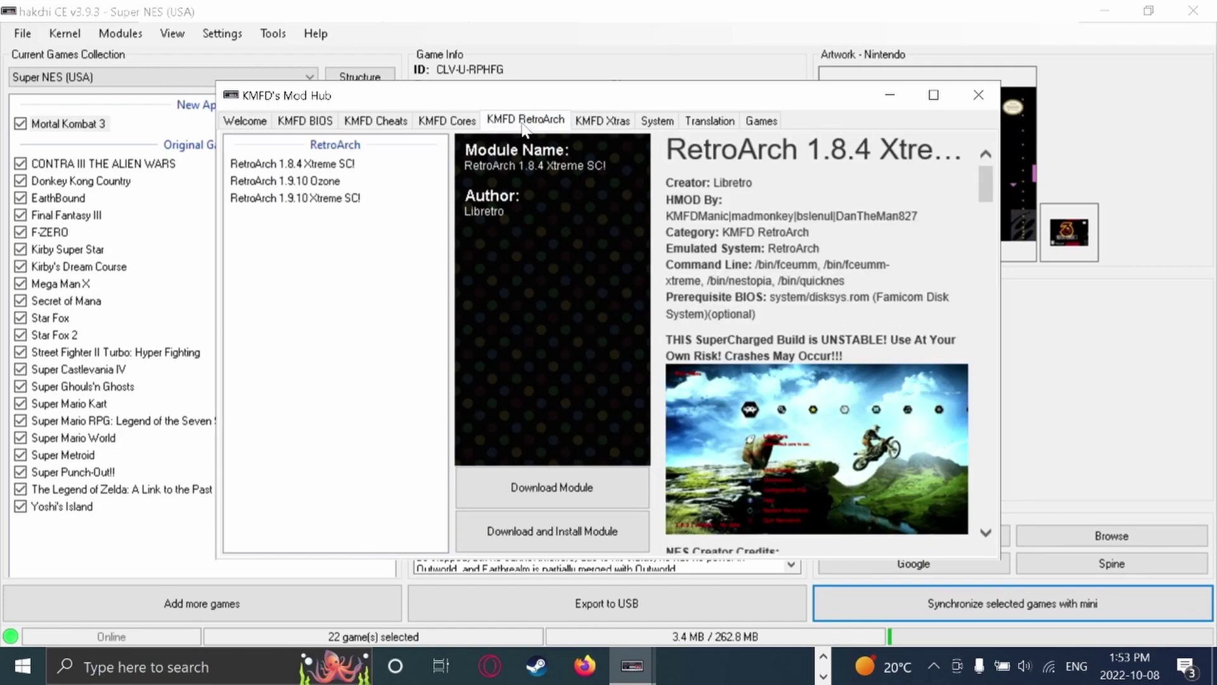
click(399, 208)
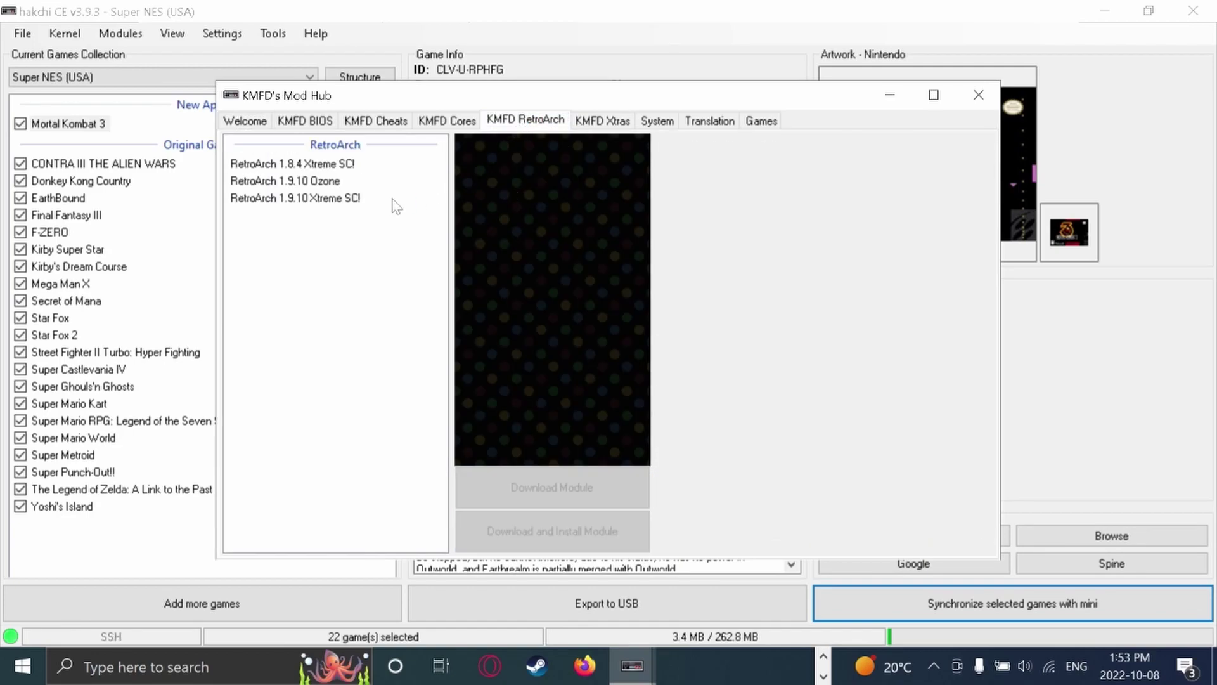
click(308, 199)
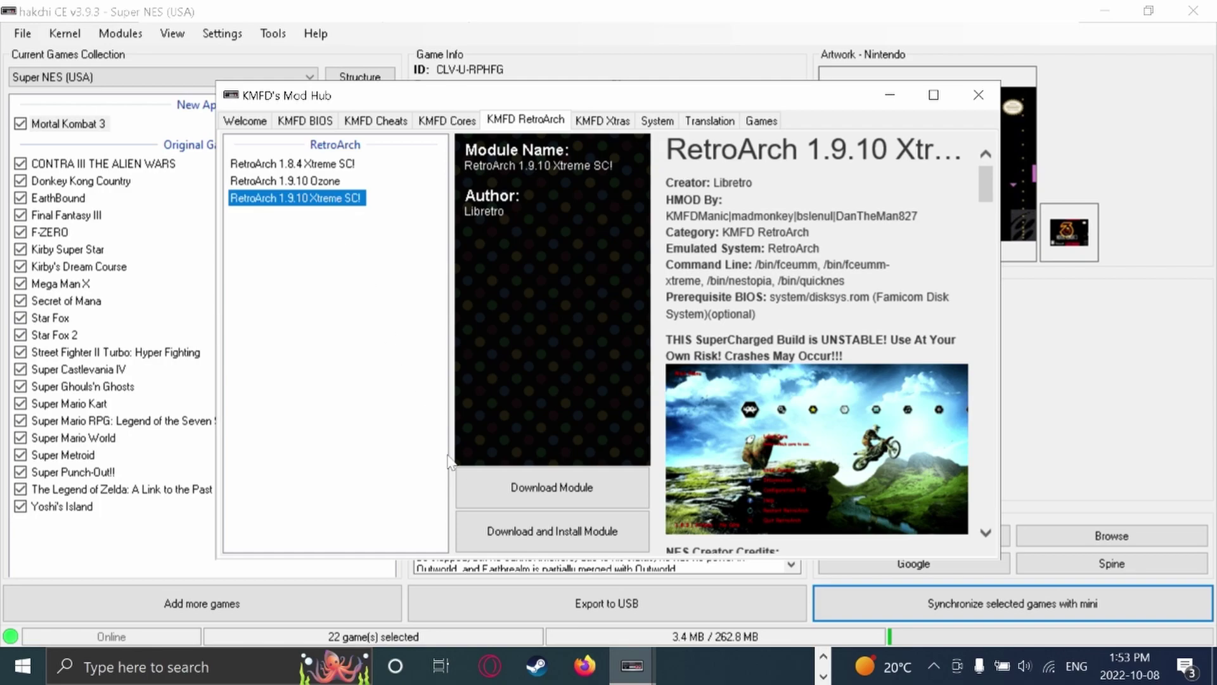
click(509, 537)
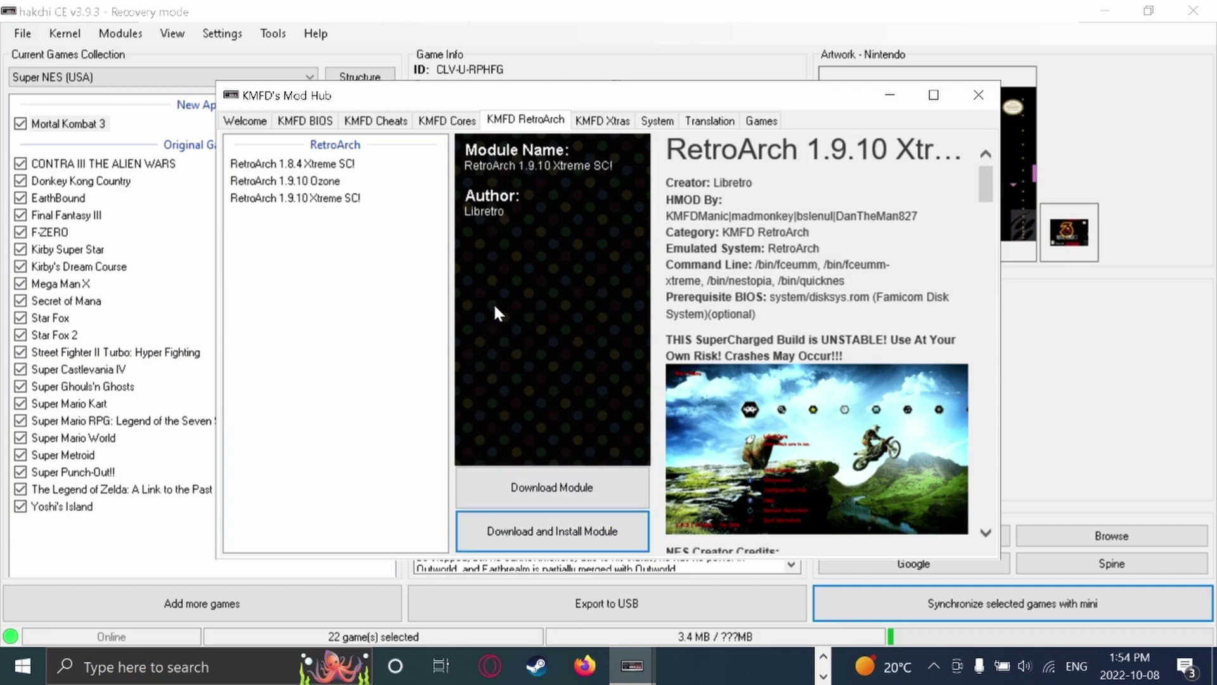
Step: In the KMFD Cores list, find Genesis Xtreme GX under Sega: MD|GG|MS|CD and download it
click(445, 121)
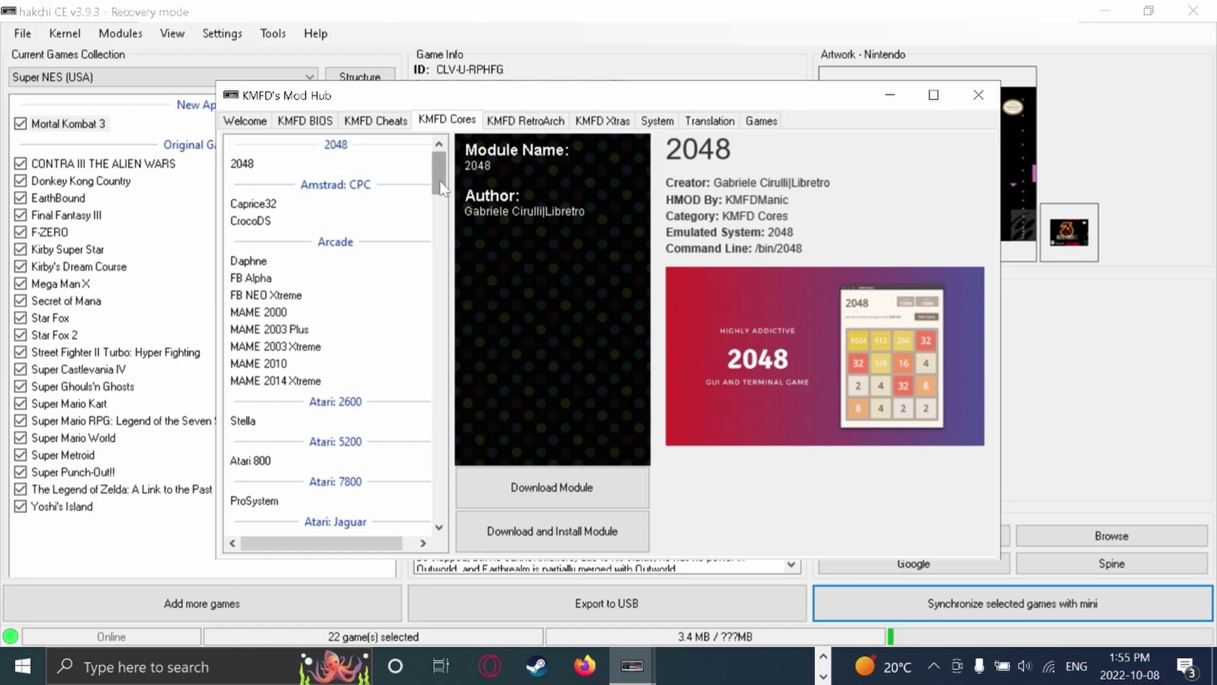
drag(442, 188, 433, 414)
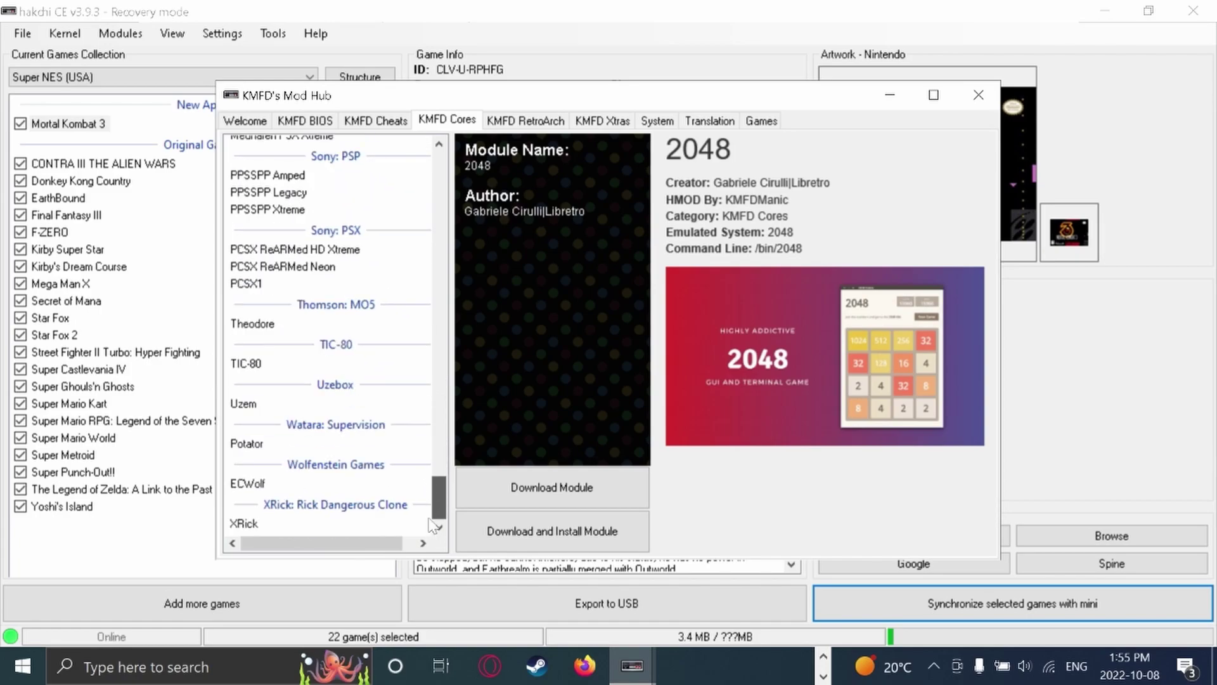
scroll(433, 521, up, 2)
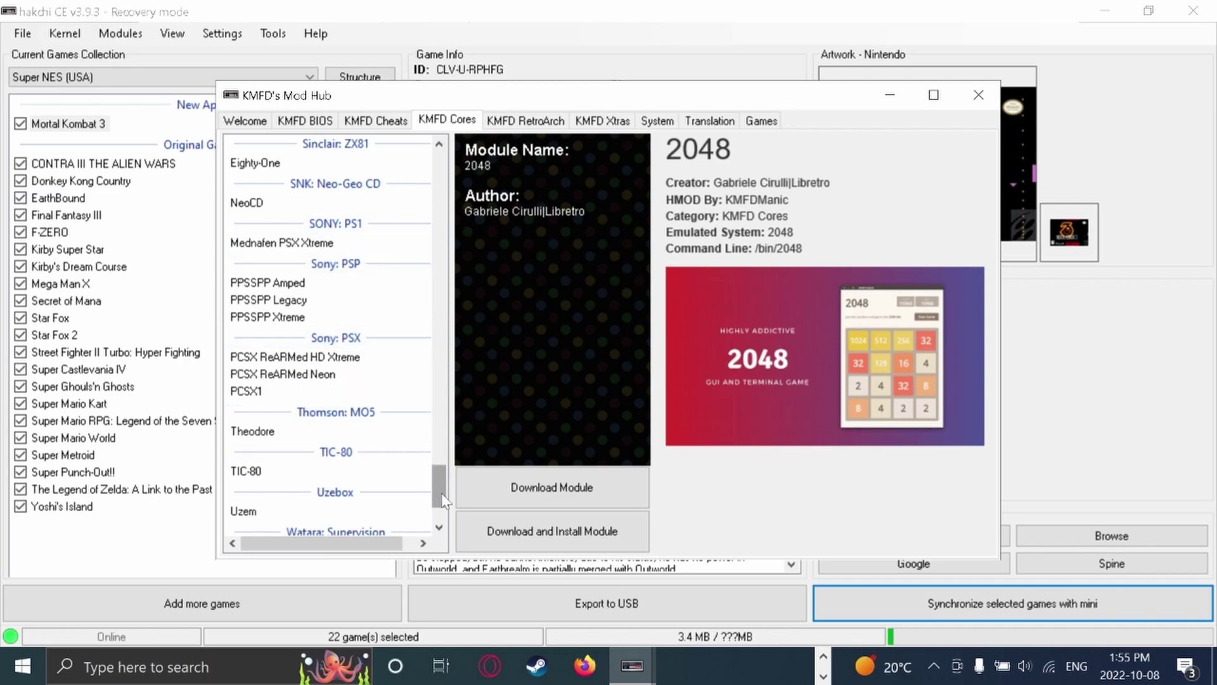
drag(443, 500, 438, 452)
click(275, 342)
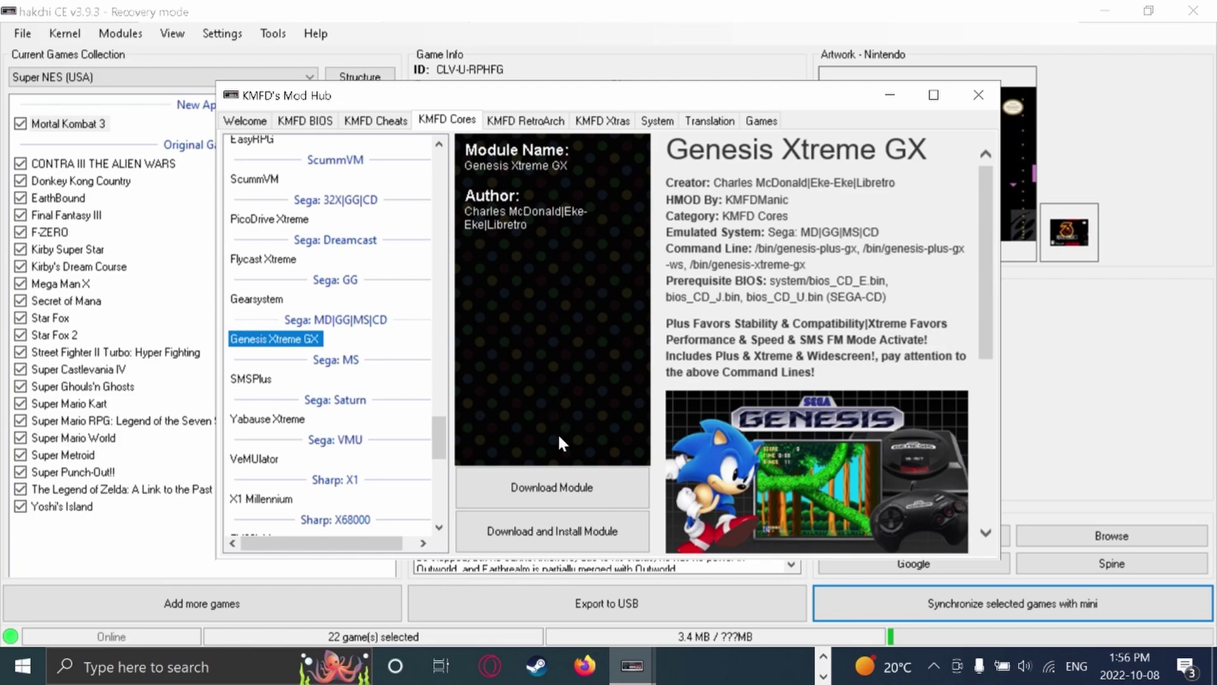
click(564, 477)
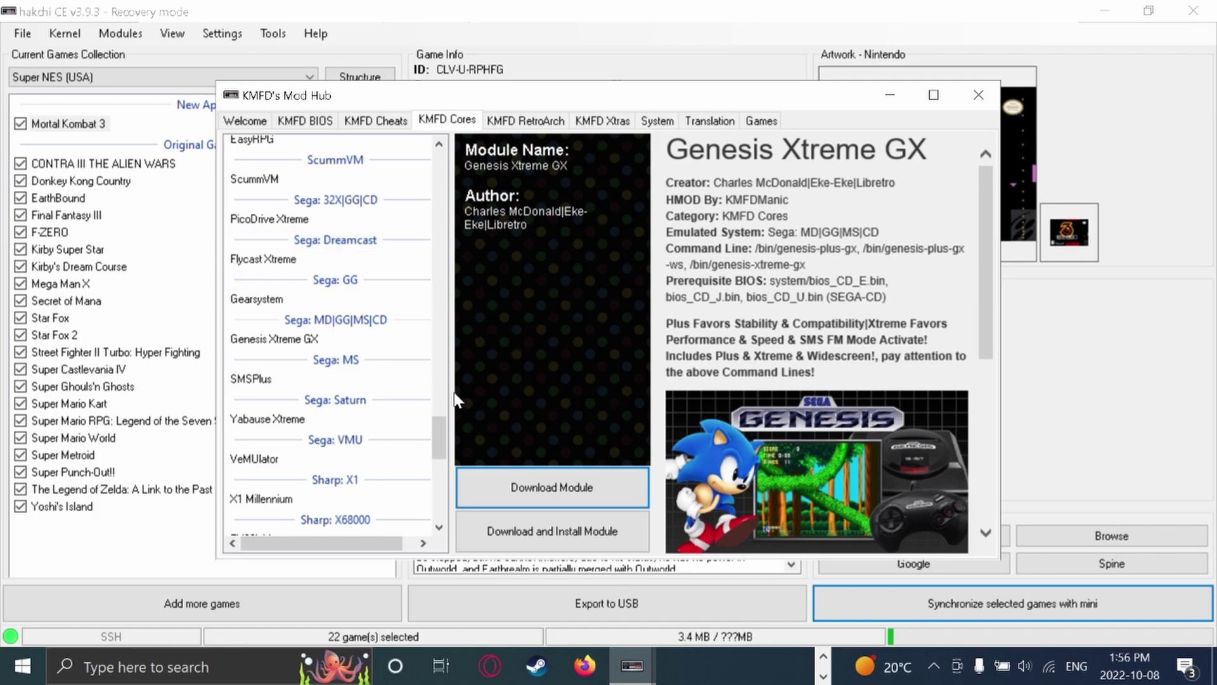
scroll(439, 440, up, 15)
drag(439, 311, 427, 283)
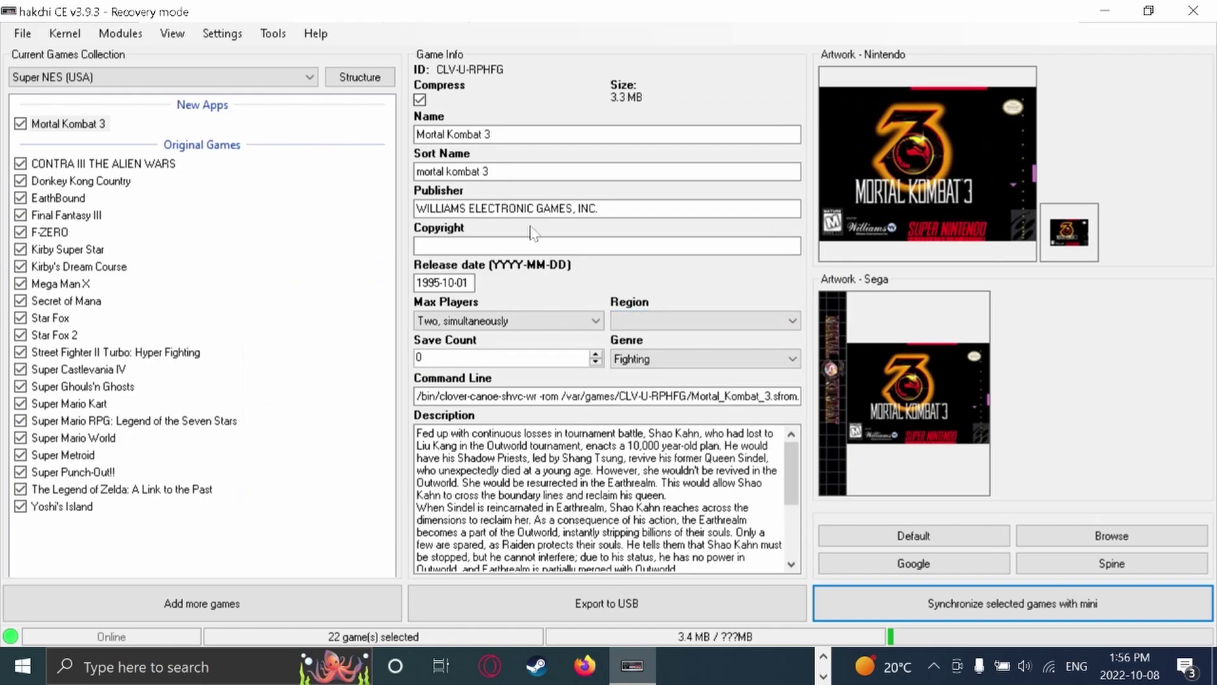
Step: Open the extra modules installer and tick Genesis Xtreme GX and RetroArch 1.9.10 Xtreme SC!
click(124, 38)
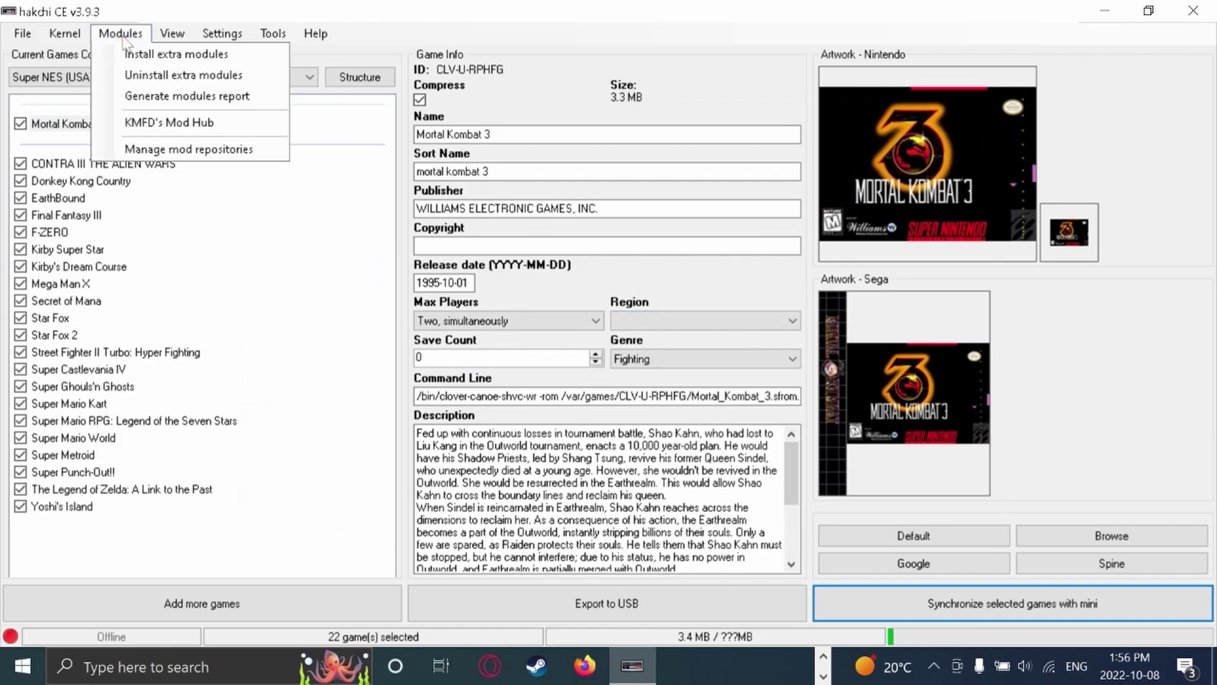
click(139, 55)
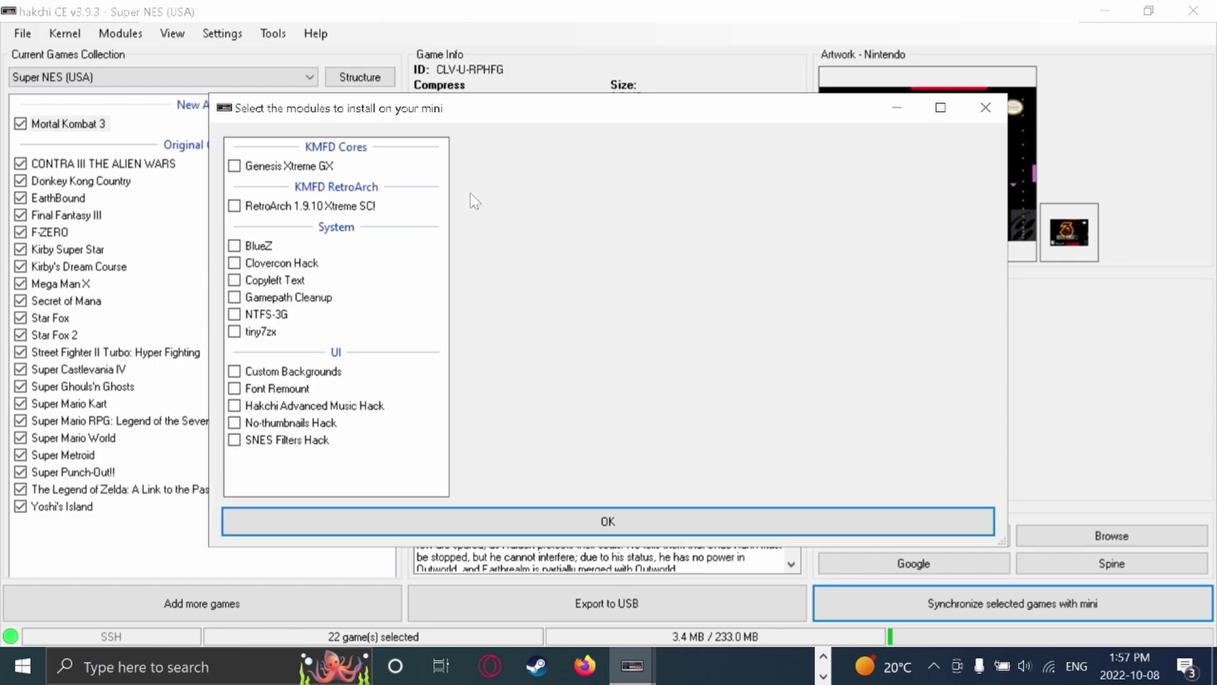
click(235, 167)
click(235, 167)
click(278, 207)
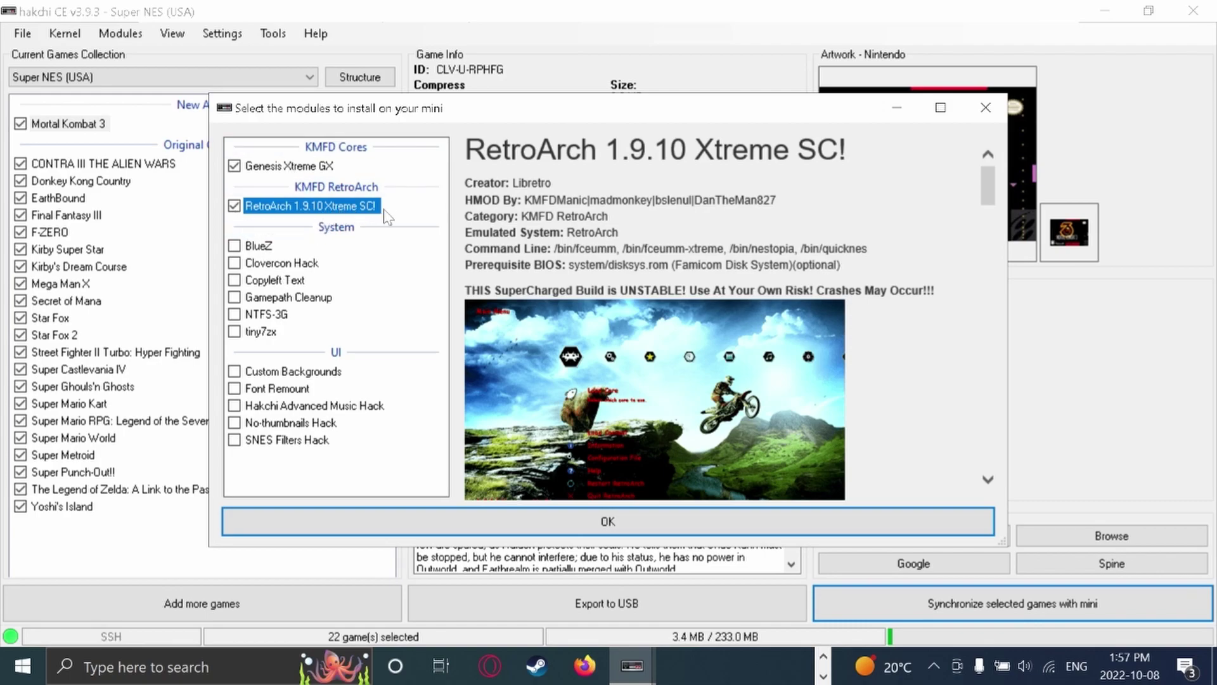
click(411, 219)
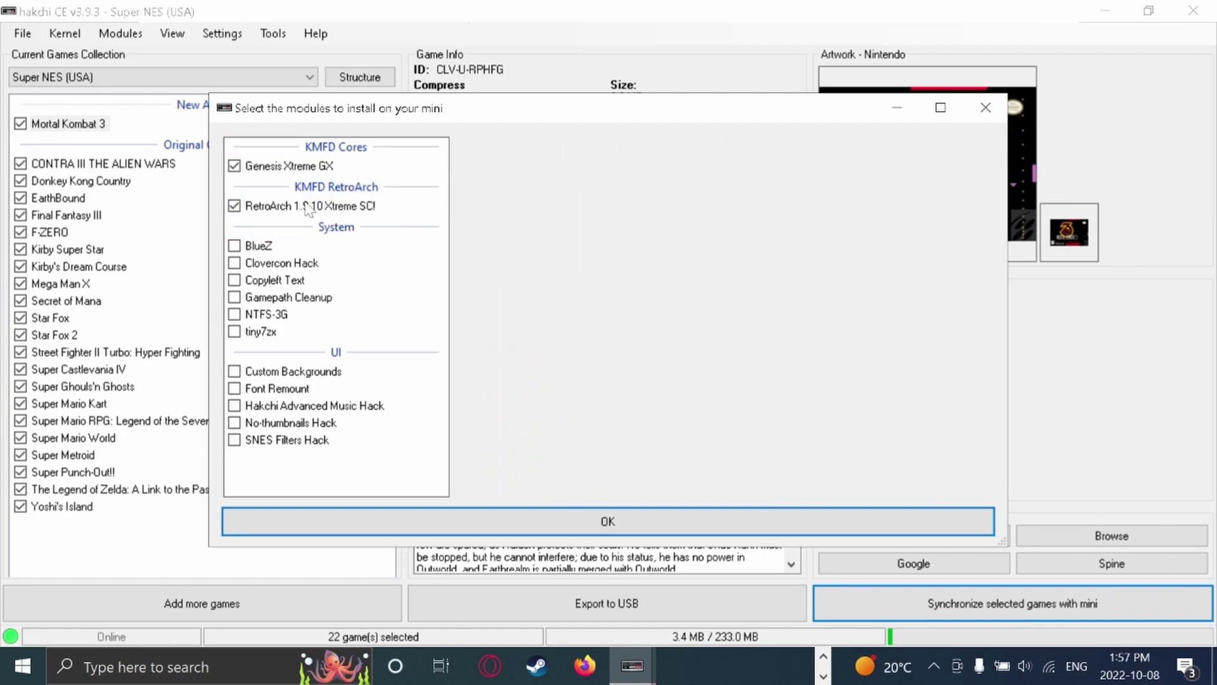
Step: Read the other module descriptions, then install the two chosen modules
click(287, 388)
click(287, 376)
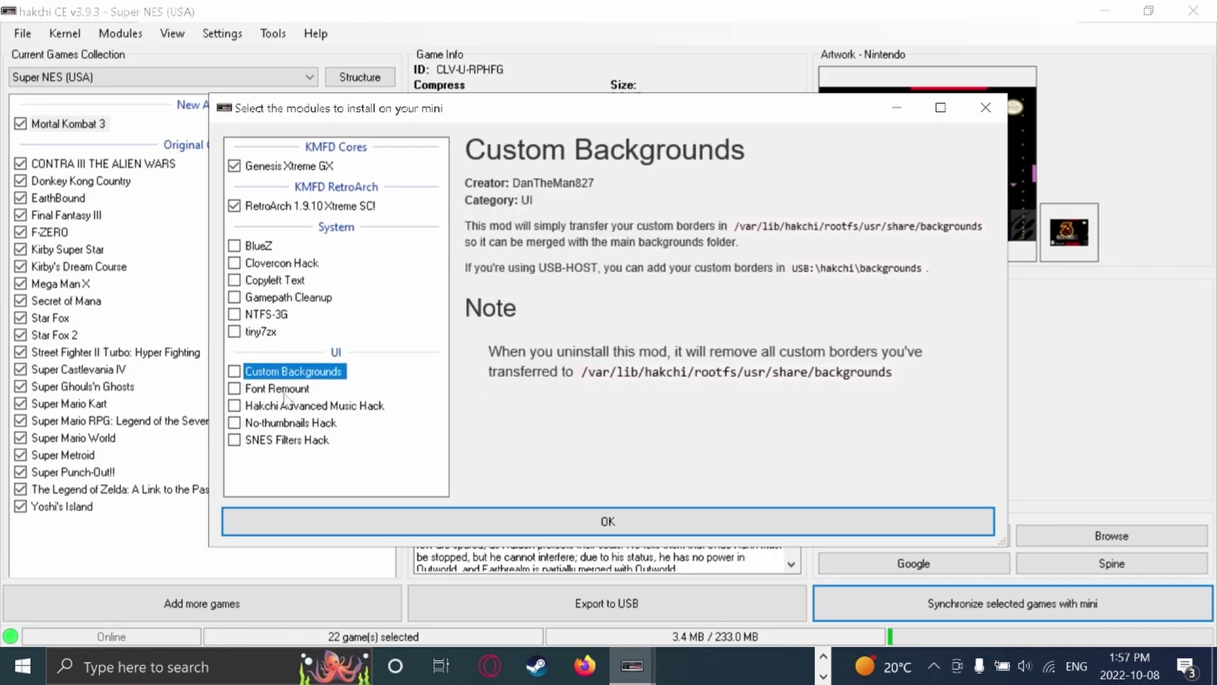
click(284, 409)
click(285, 439)
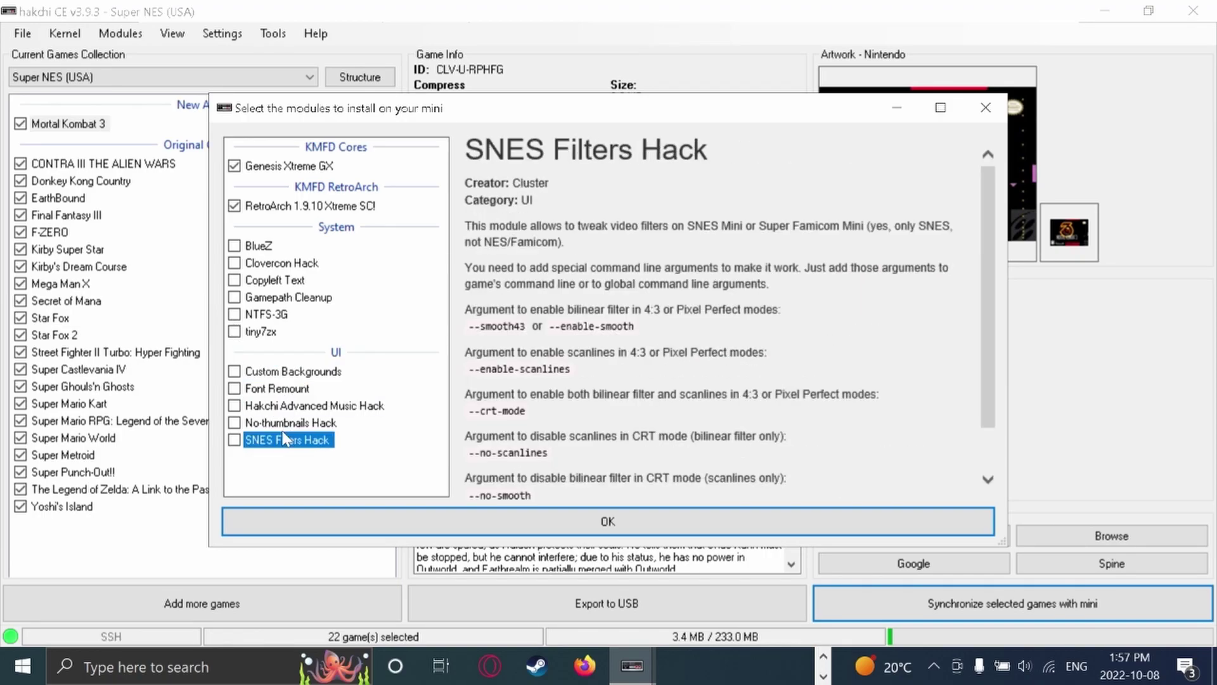
click(297, 424)
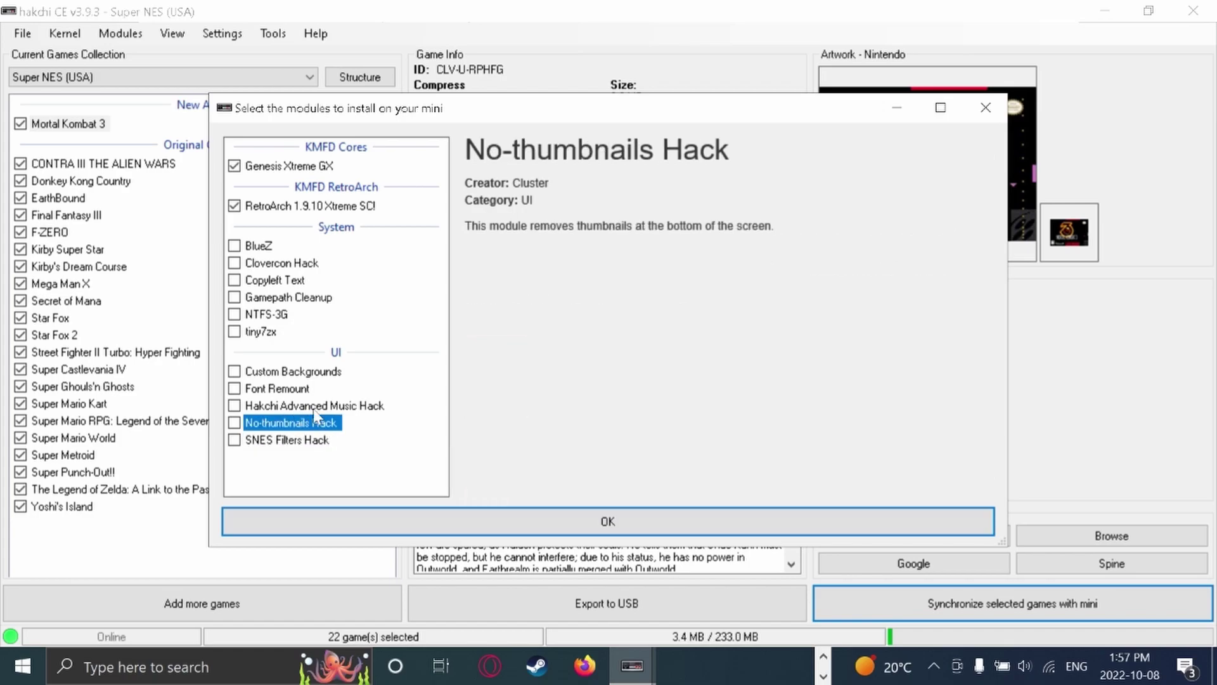
click(282, 167)
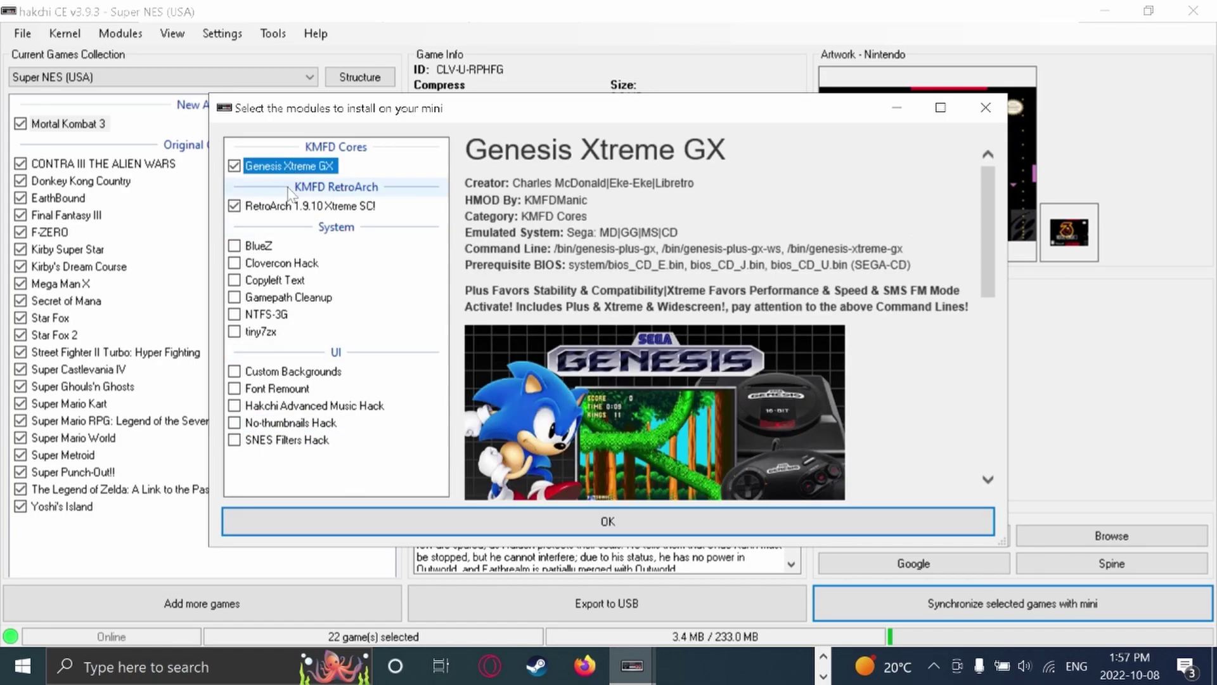
click(395, 518)
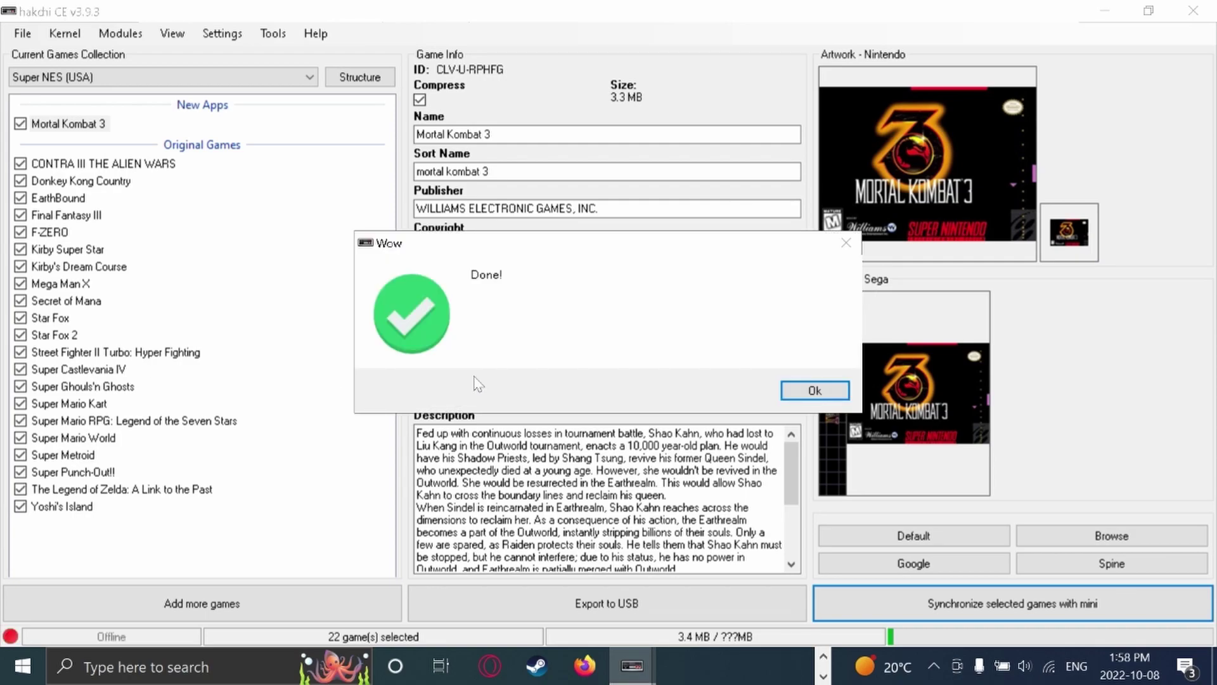
Step: Dismiss the Done! message once the module installation completes
click(814, 391)
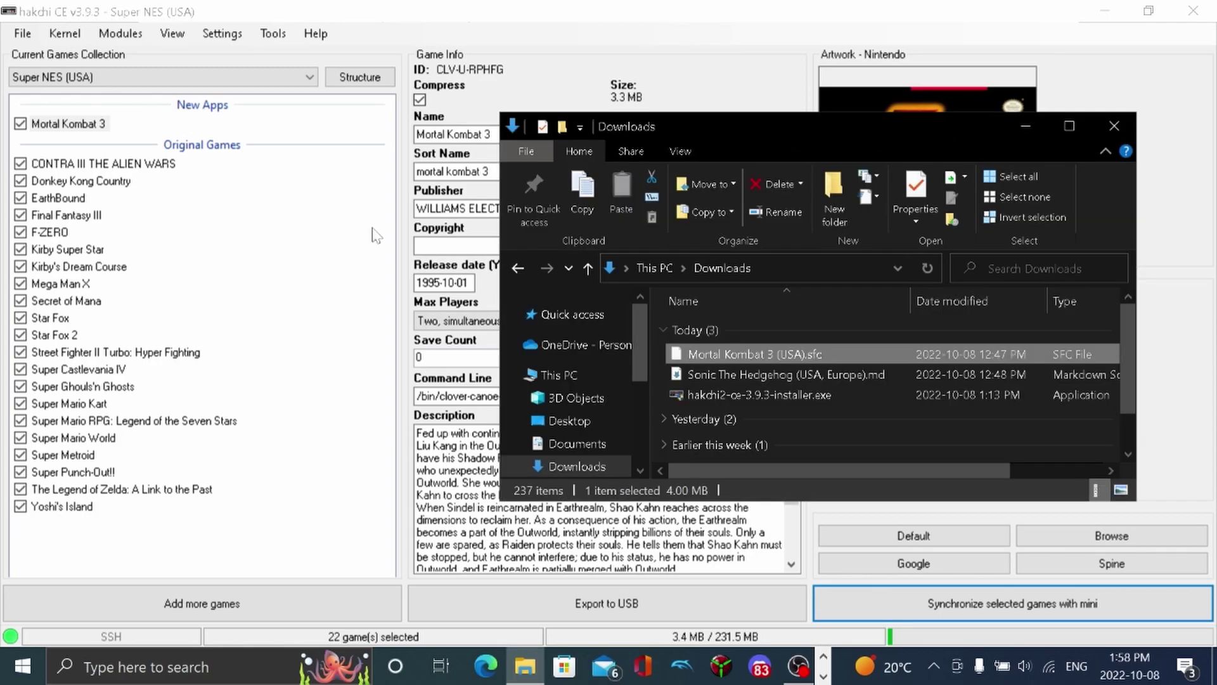
Step: Drag Sonic The Hedgehog (USA, Europe).md from Downloads into the hakchi games list, close Explorer, and select it
click(780, 374)
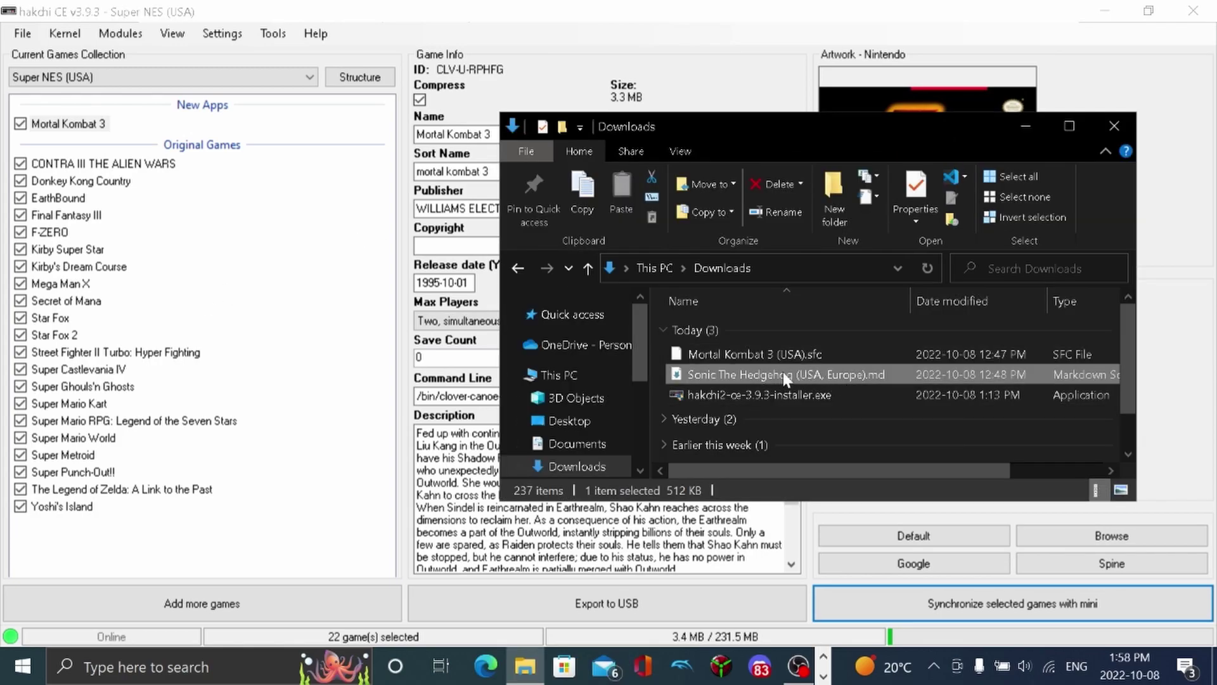
drag(843, 381, 319, 337)
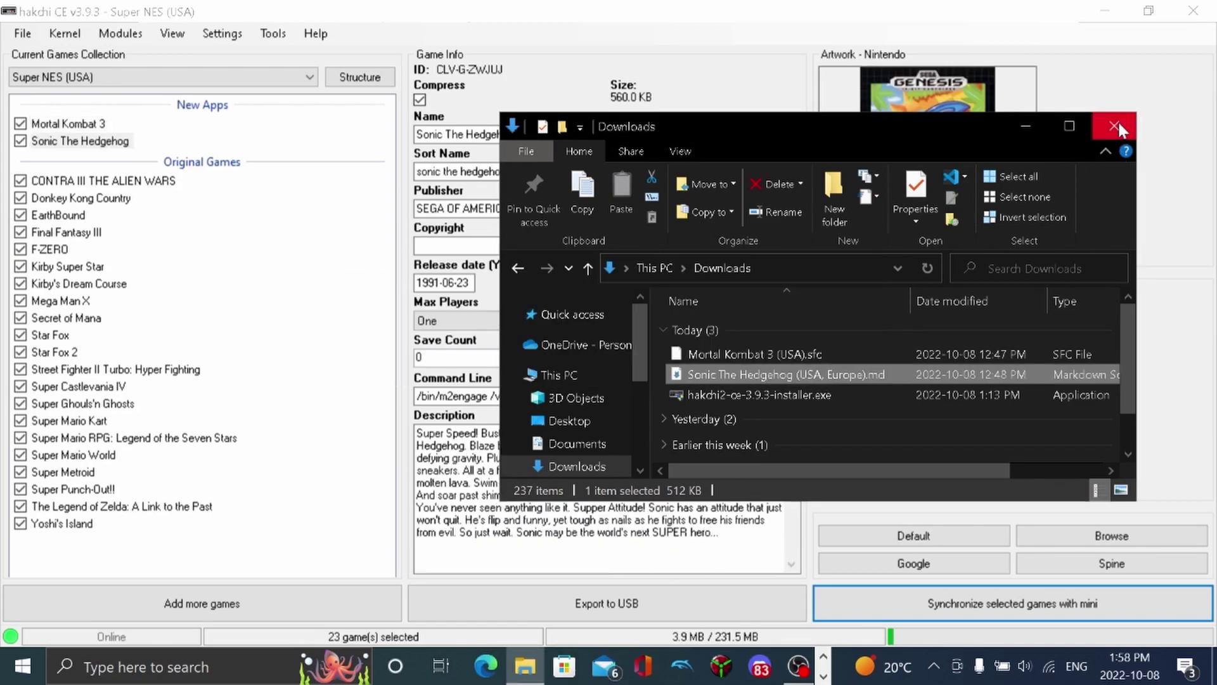
click(1115, 124)
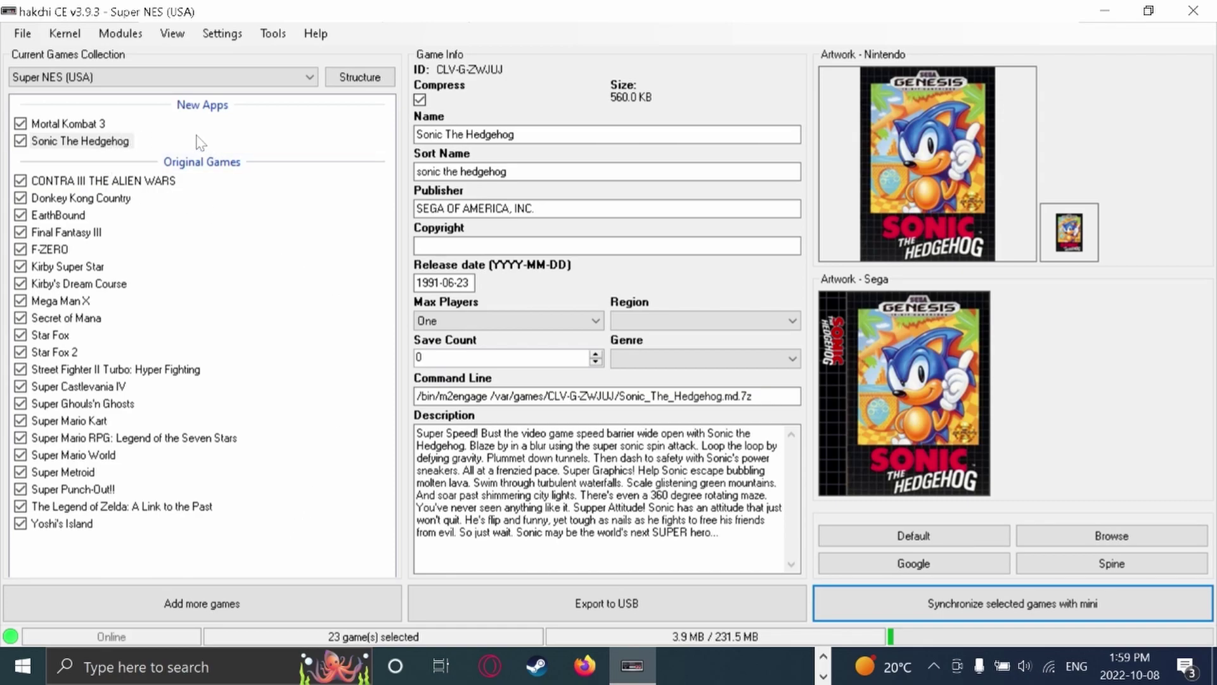
click(111, 145)
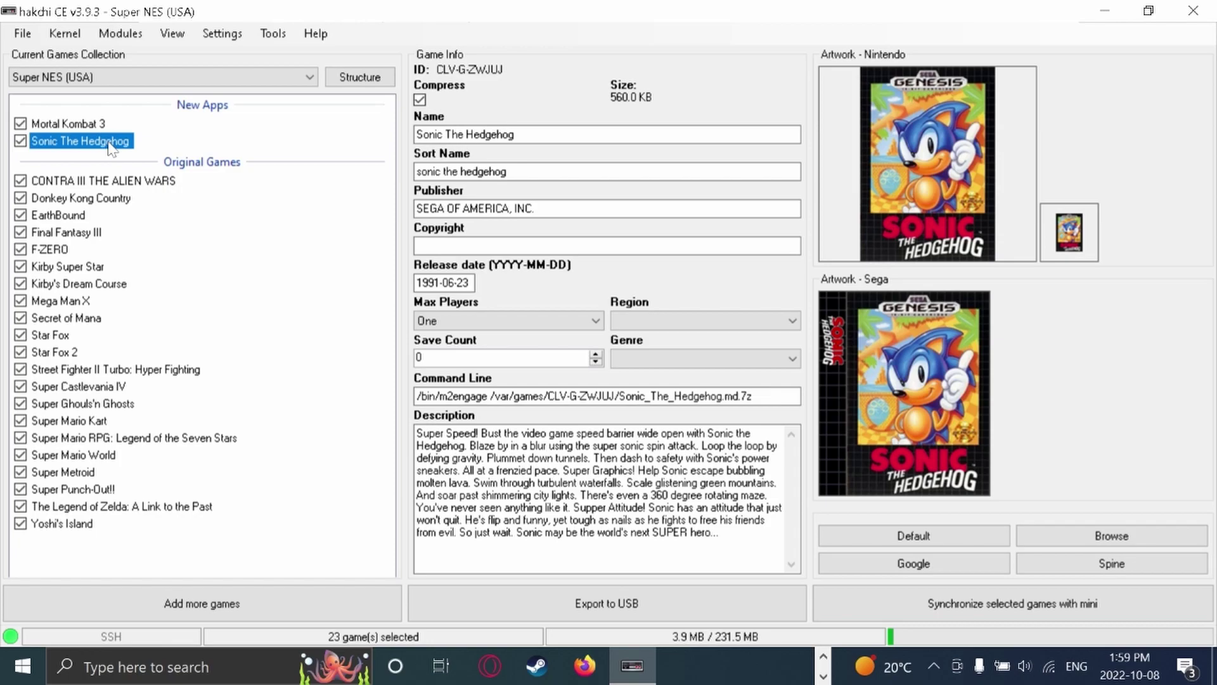
Step: Change Sonic The Hedgehog's emulation core from M2engage to Genesis Xtreme GX and apply it
right_click(113, 148)
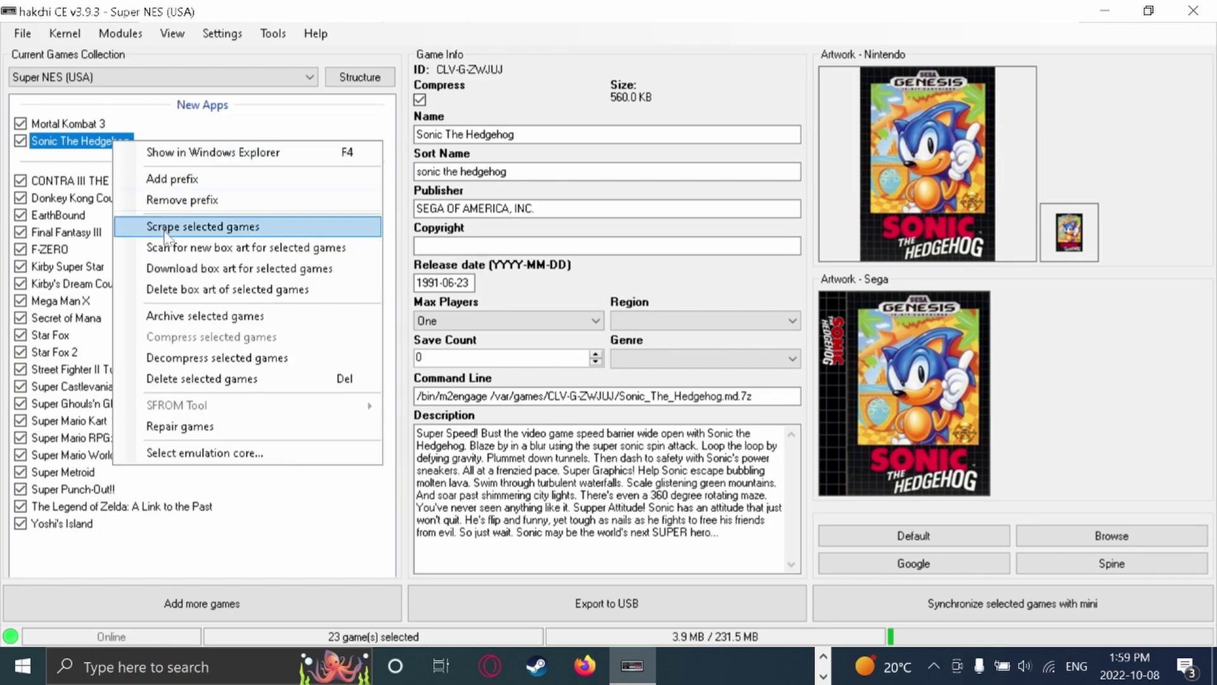
click(191, 454)
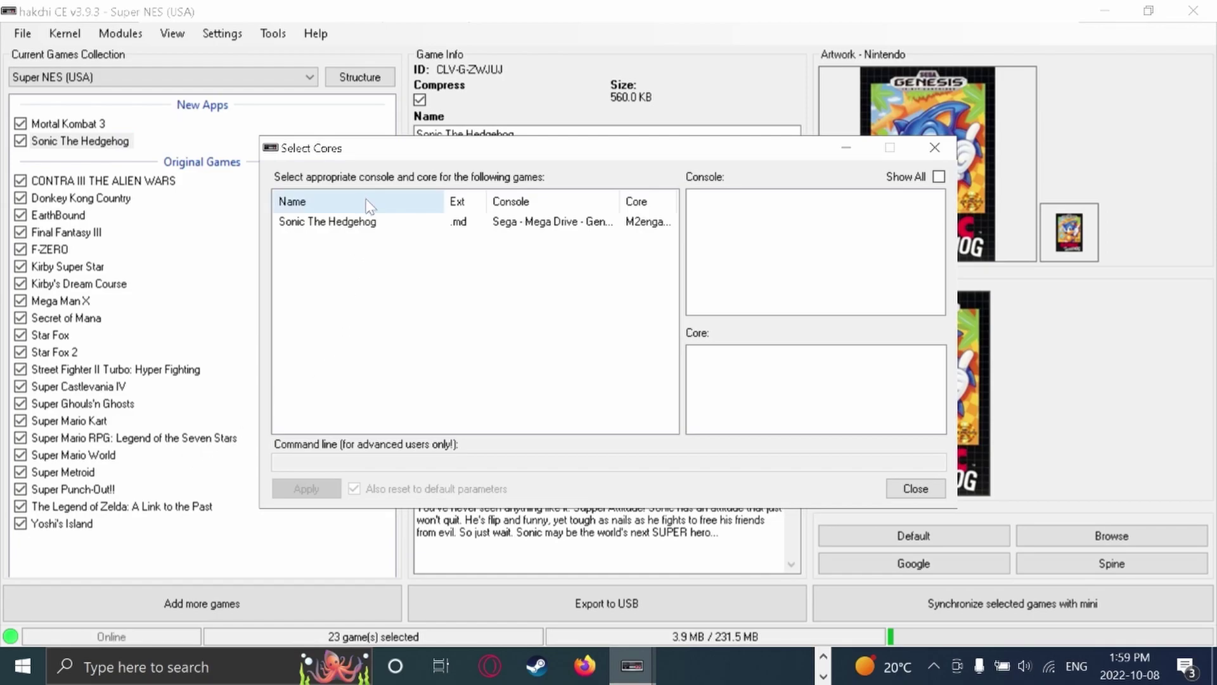
click(372, 225)
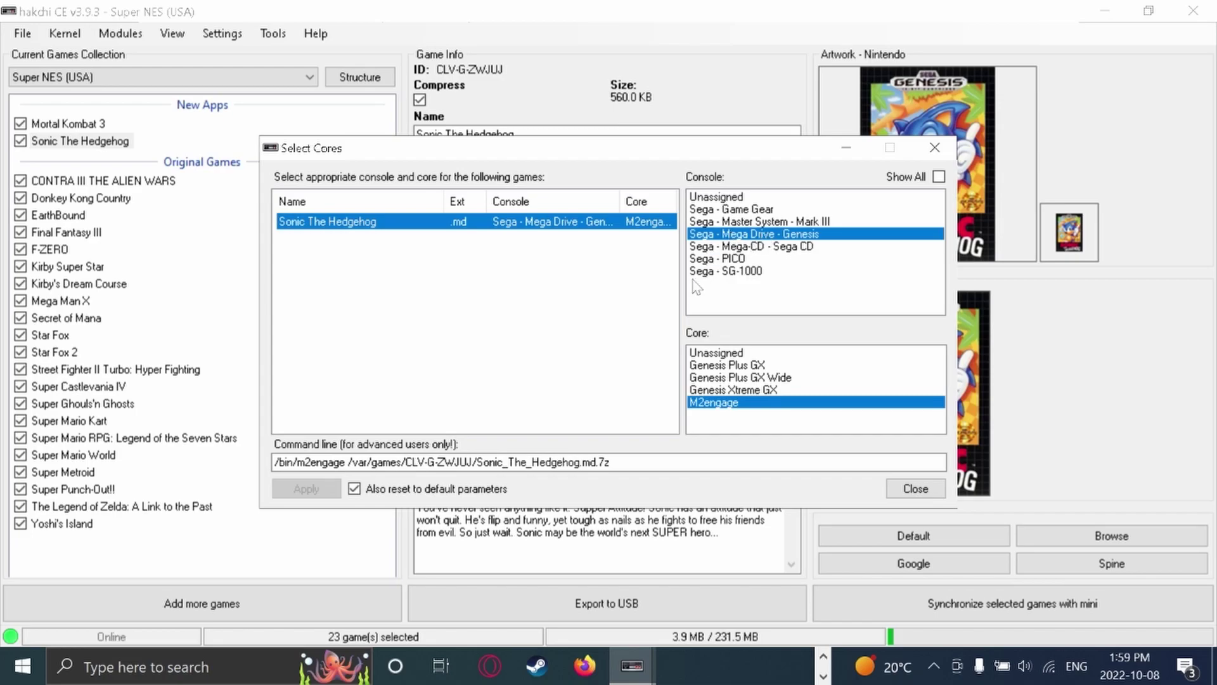
click(705, 392)
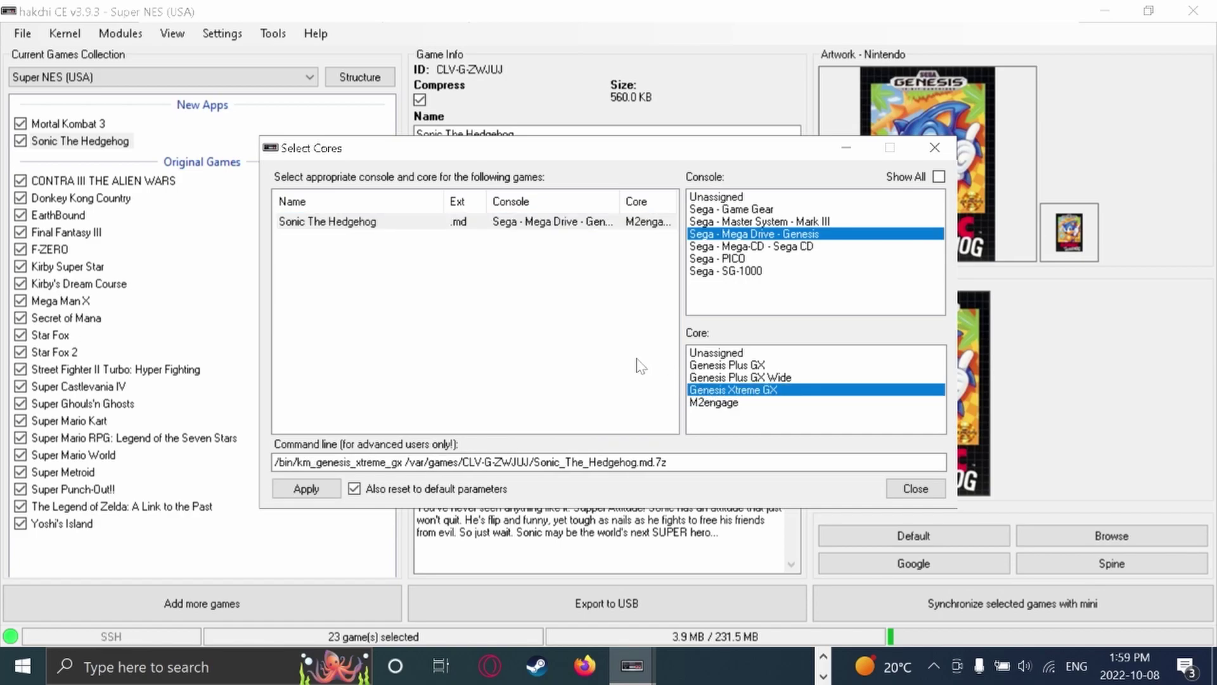
click(911, 489)
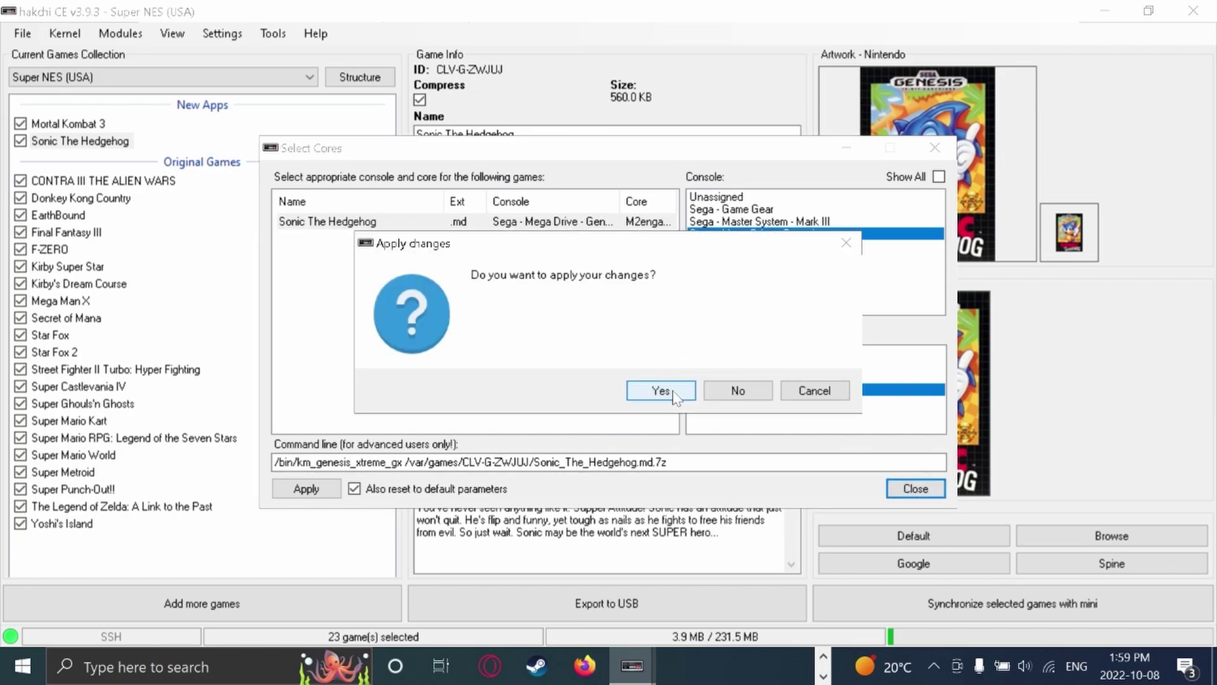
click(674, 395)
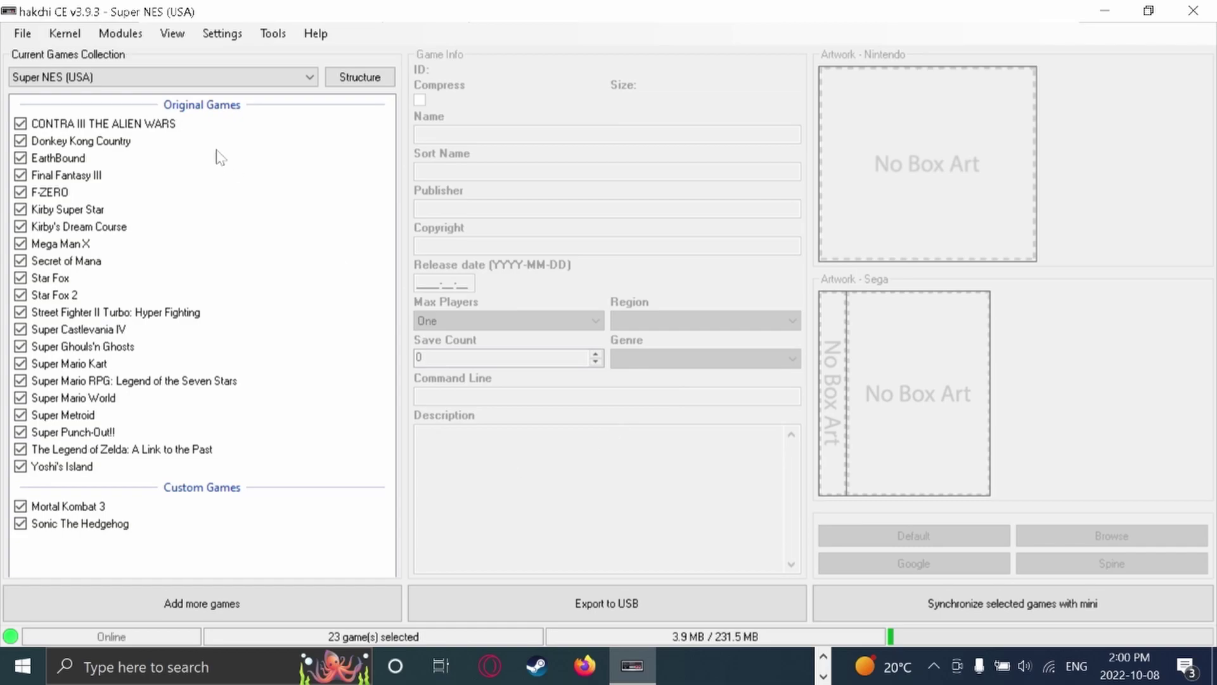
Step: Start syncing the selected games to the mini and accept the Unsorted folder notice
click(63, 523)
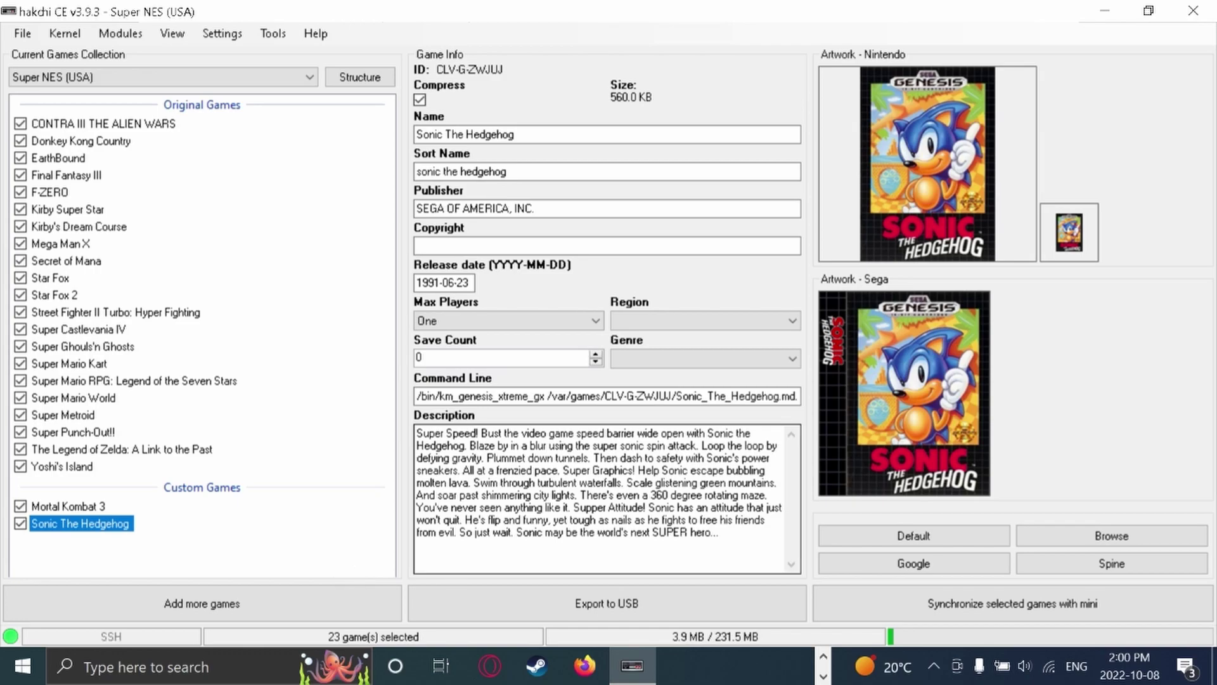
click(974, 609)
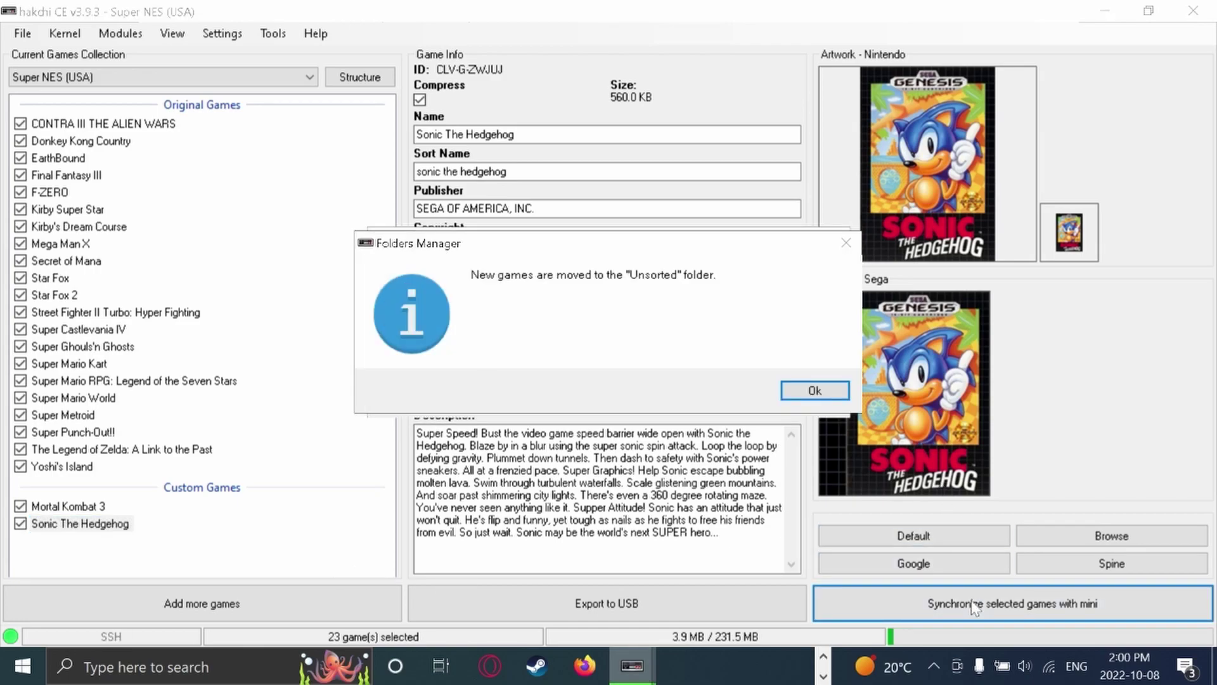
click(797, 391)
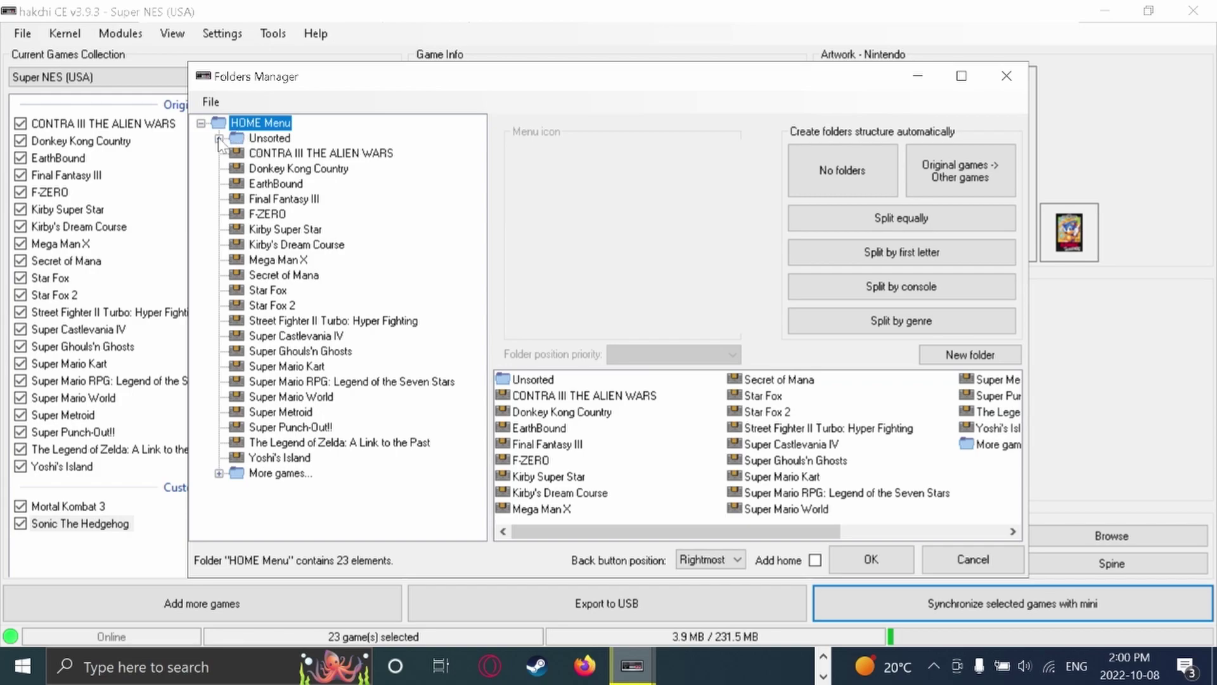
Step: Check Sonic's icon inside the Unsorted folder, then select the HOME Menu in Folders Manager
click(218, 138)
click(282, 154)
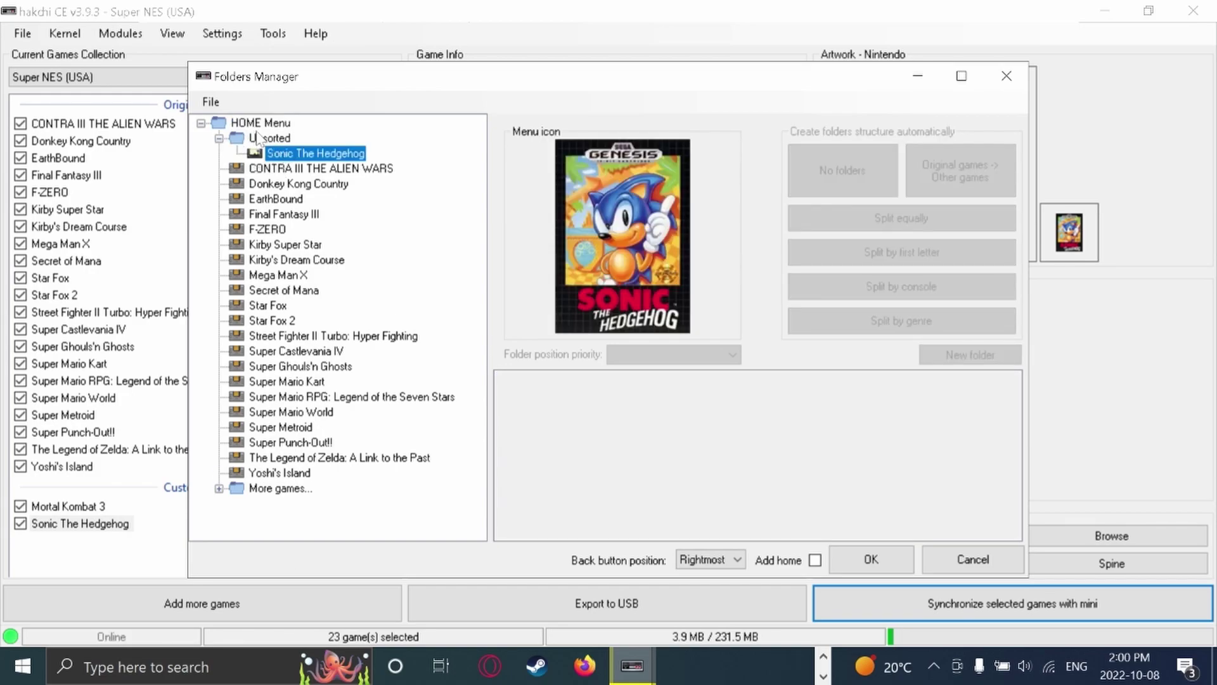
click(218, 138)
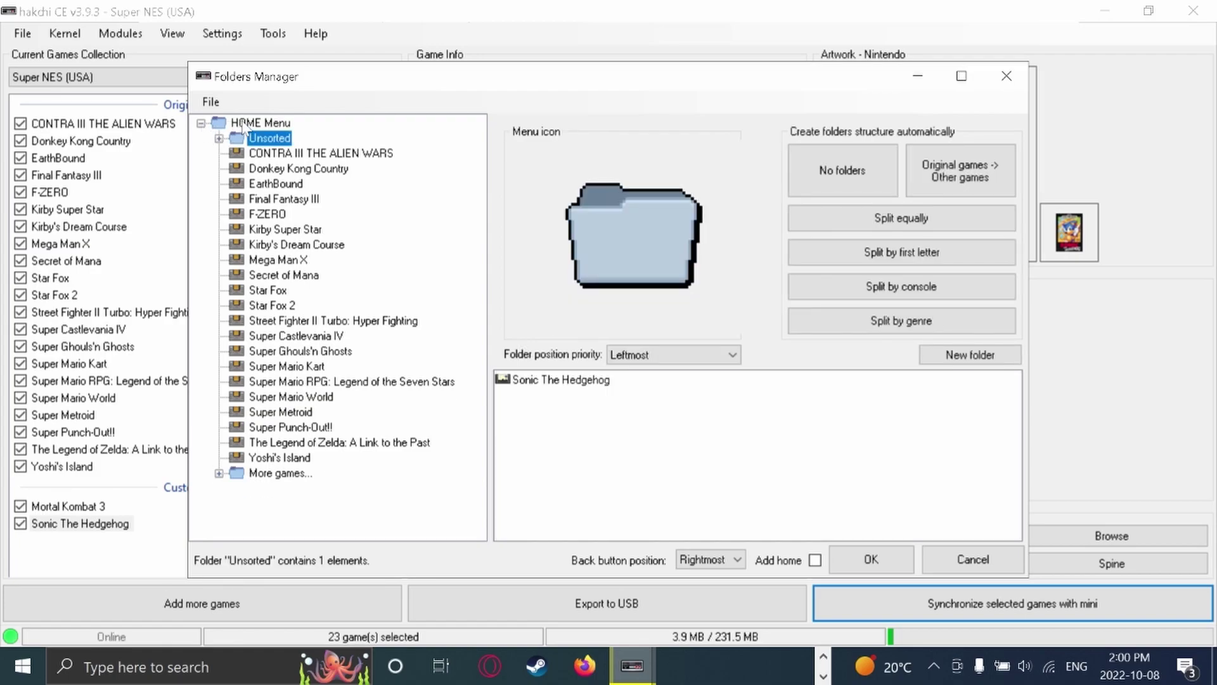
click(243, 124)
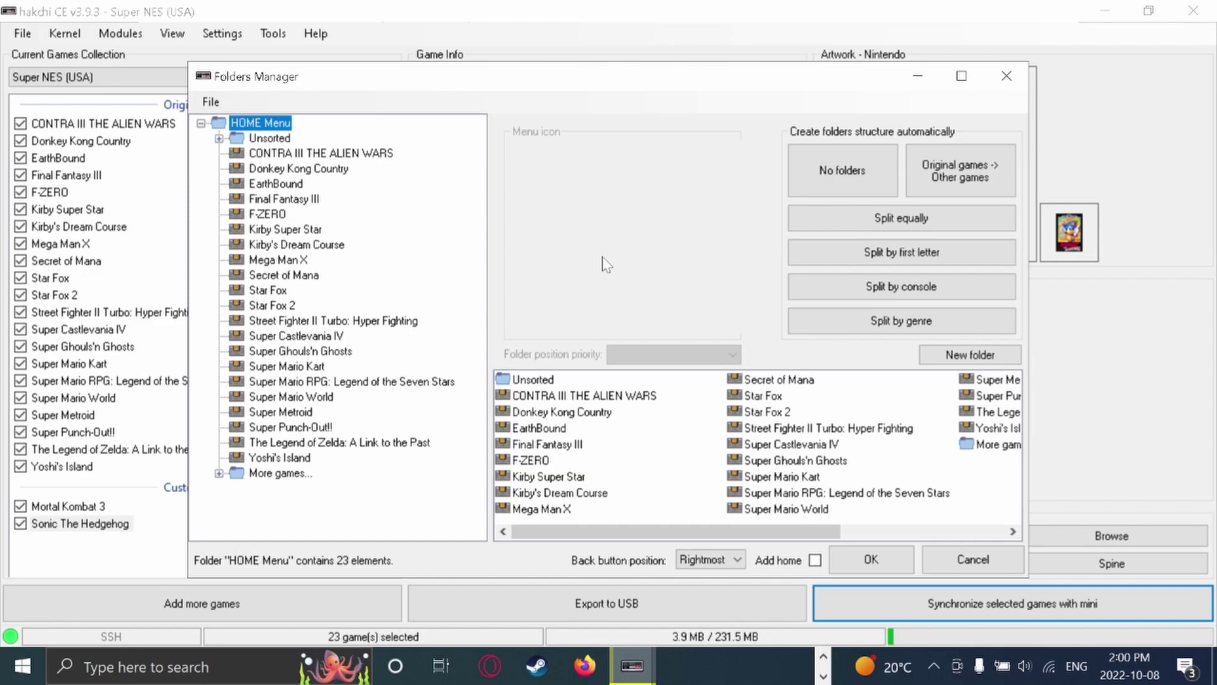
Step: Split the HOME Menu into Nintendo and Sega per-console folders and review their contents
click(824, 295)
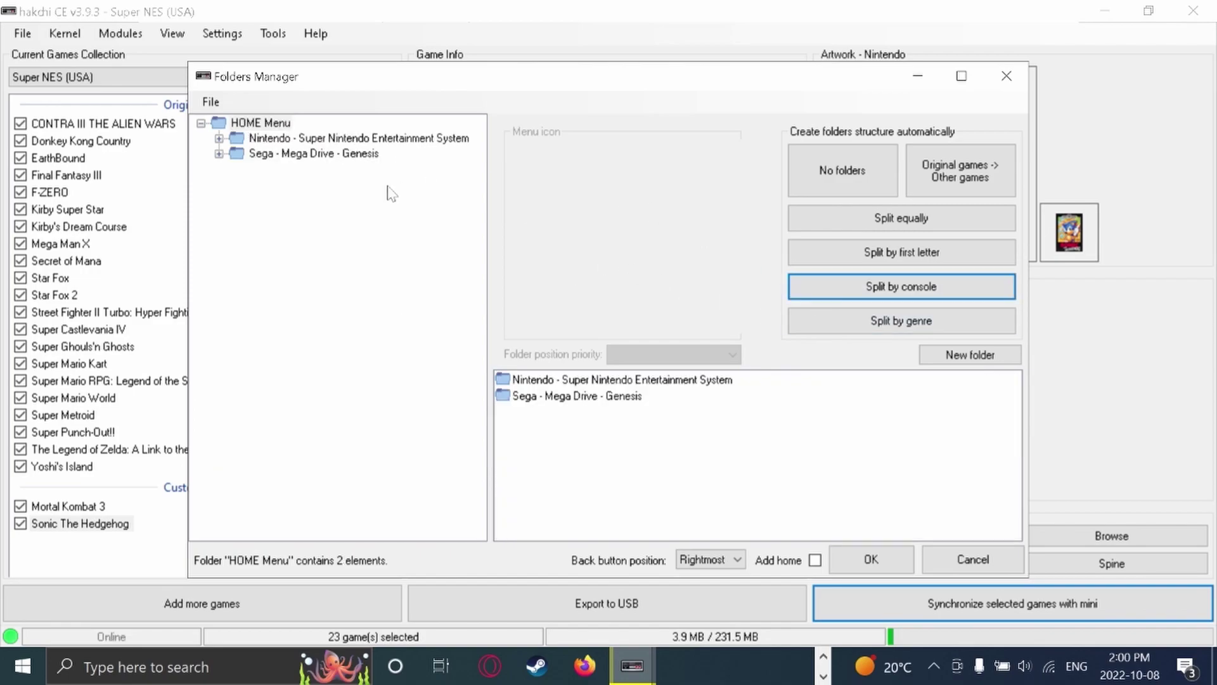
click(329, 139)
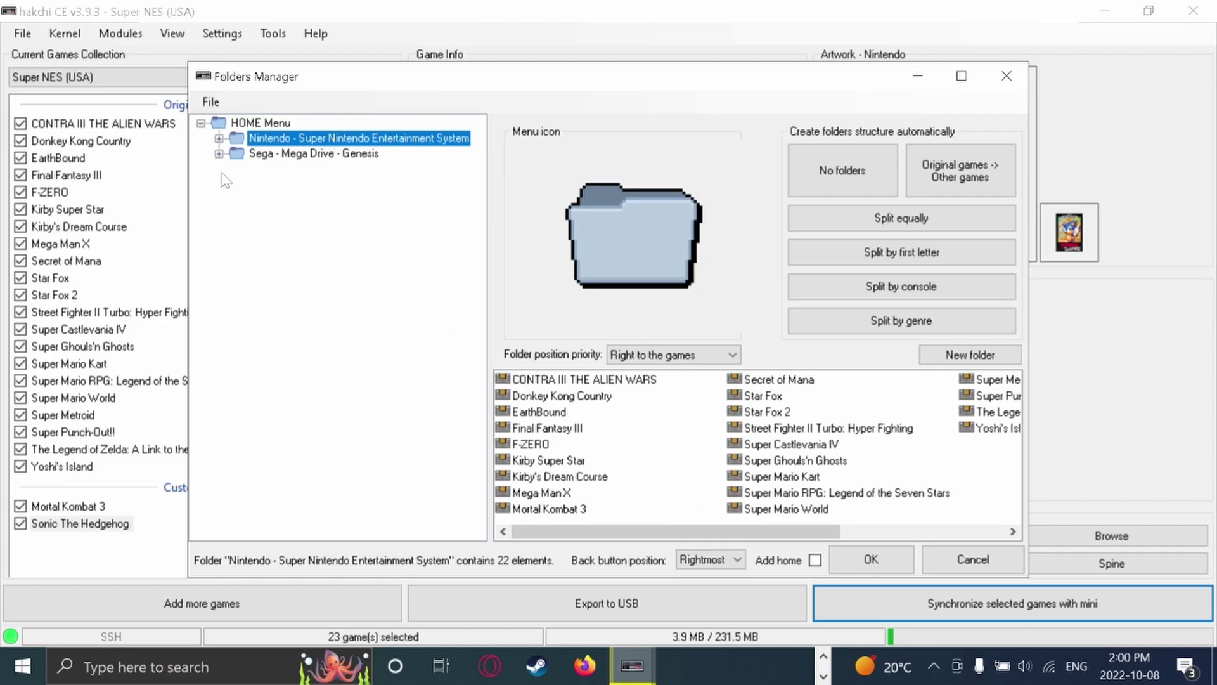
click(237, 155)
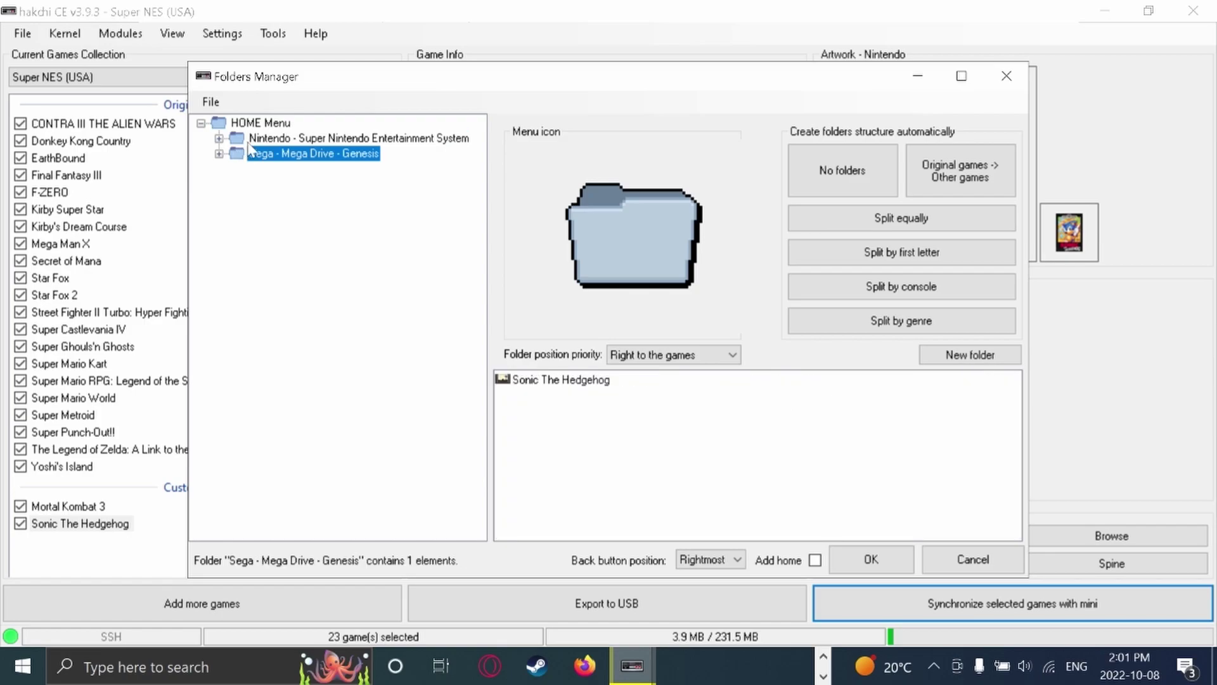
click(248, 144)
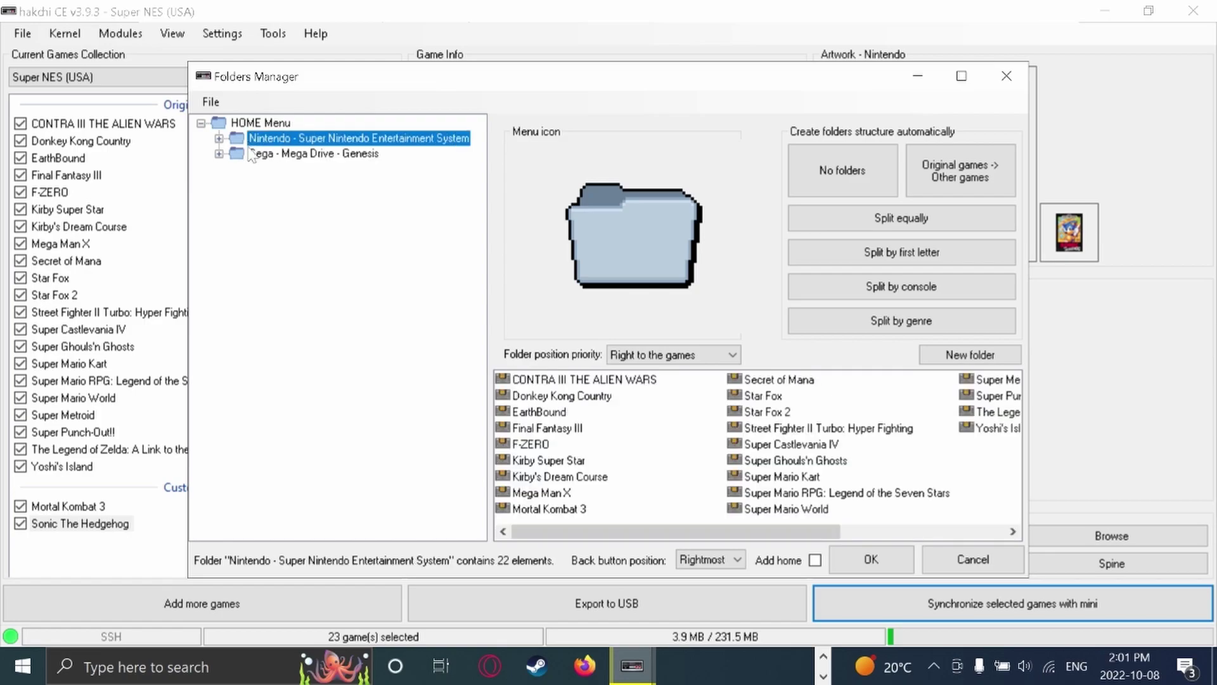
Step: Set the Nintendo - Super Nintendo Entertainment System folder icon to snes_usa
click(597, 264)
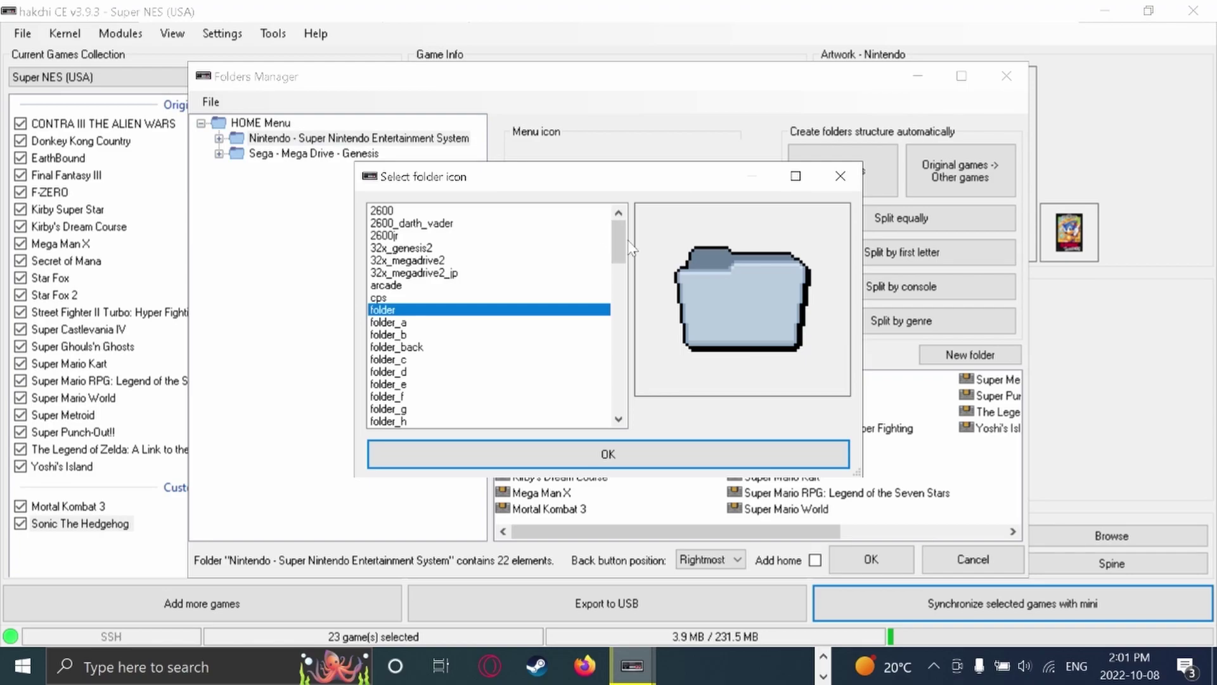
drag(627, 246, 624, 422)
click(490, 223)
click(406, 421)
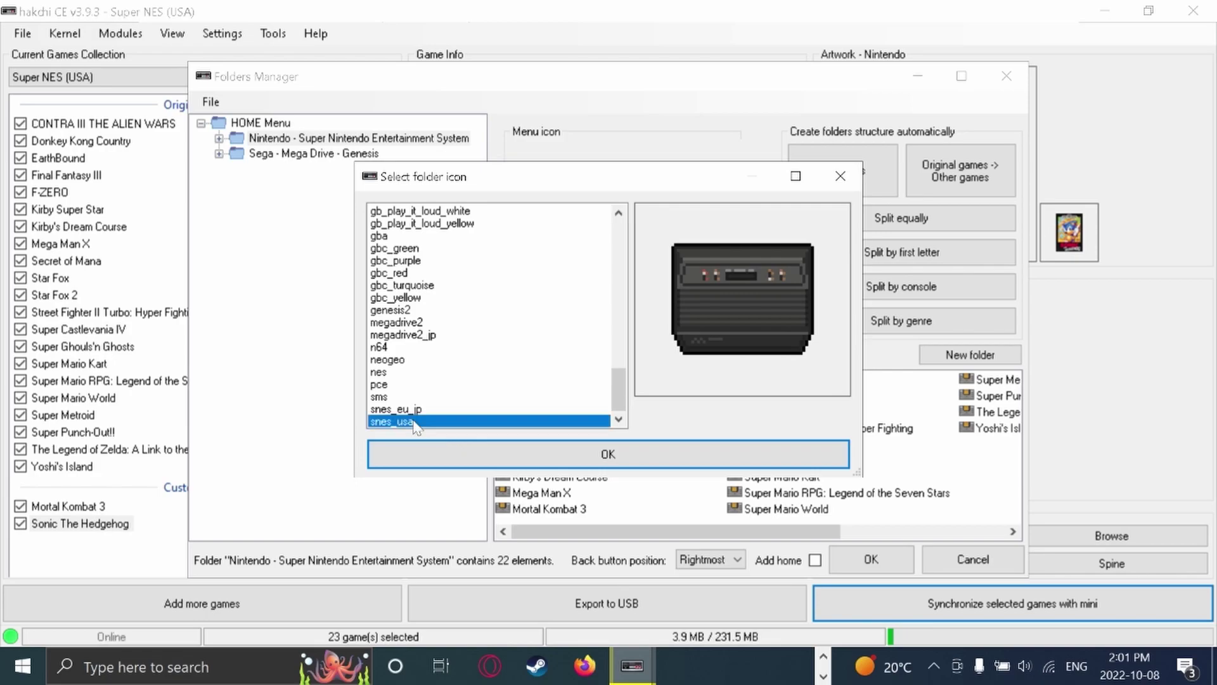
click(417, 409)
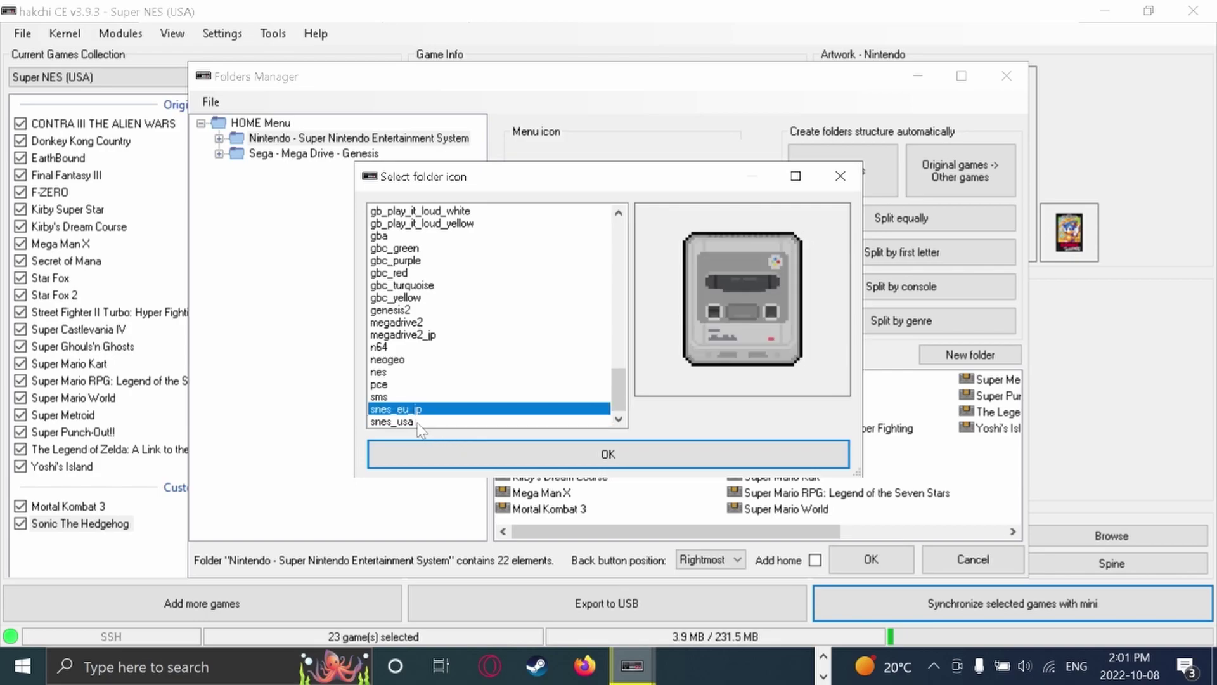
click(420, 422)
click(435, 455)
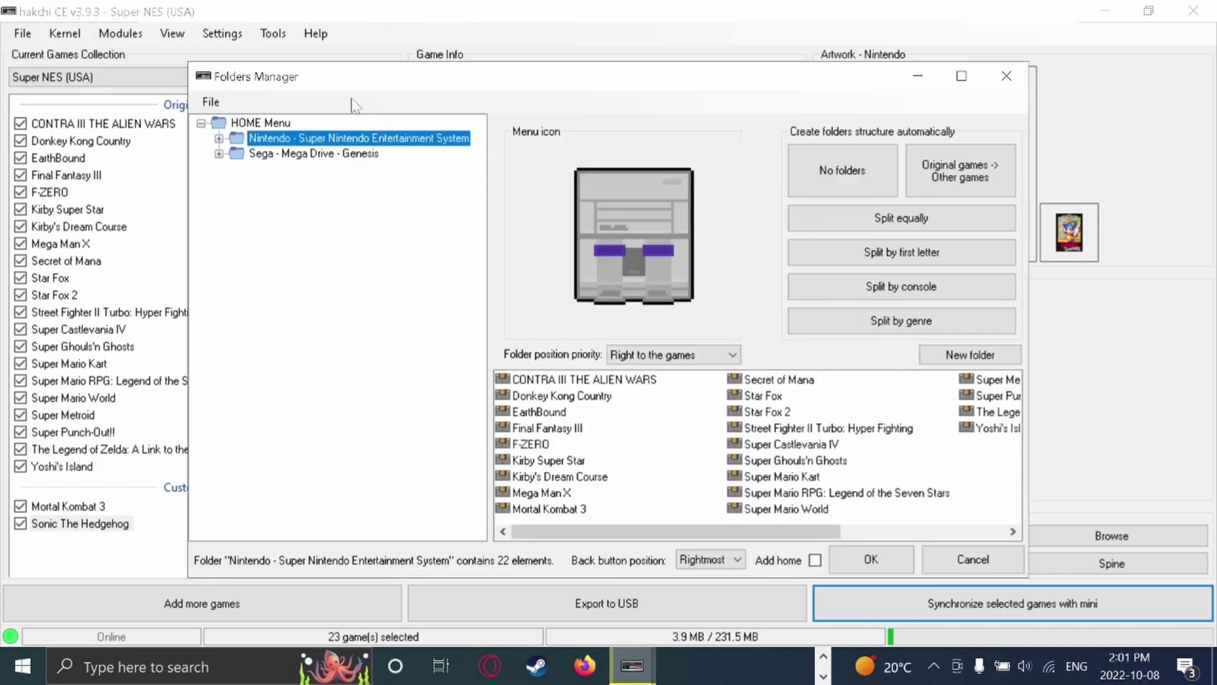
click(342, 156)
Step: Give the Sega - Mega Drive - Genesis folder the megadrive2 icon, after previewing megadrive2_jp
click(599, 235)
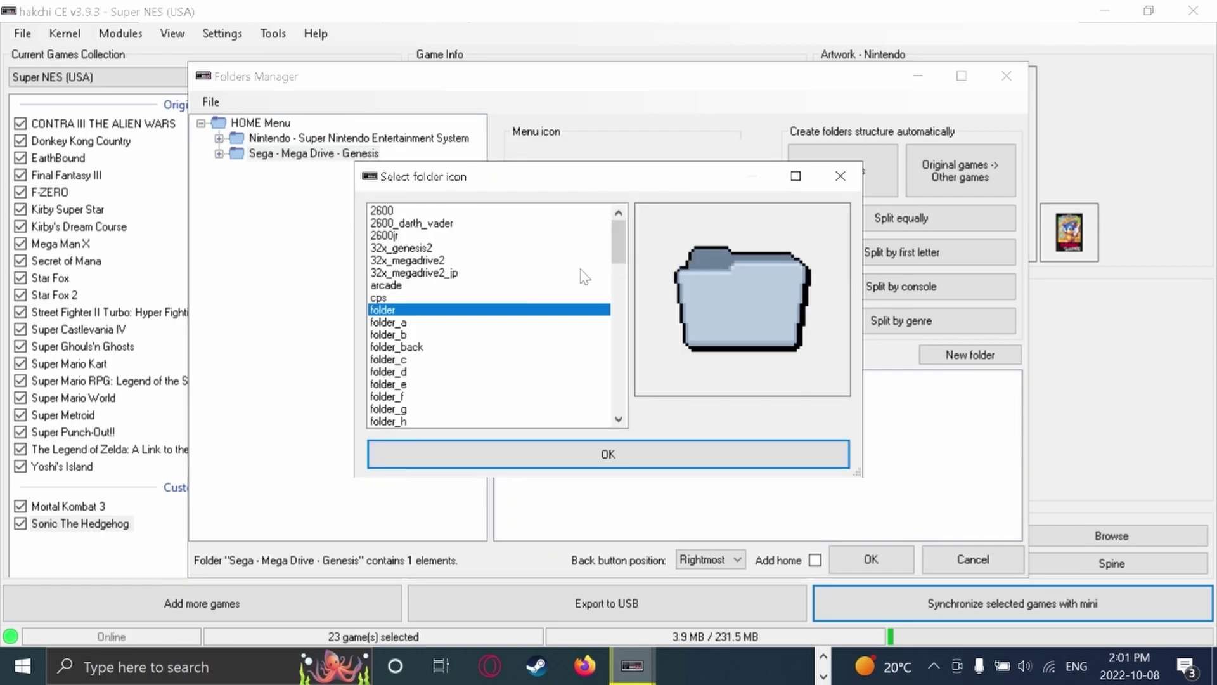
drag(615, 242, 622, 397)
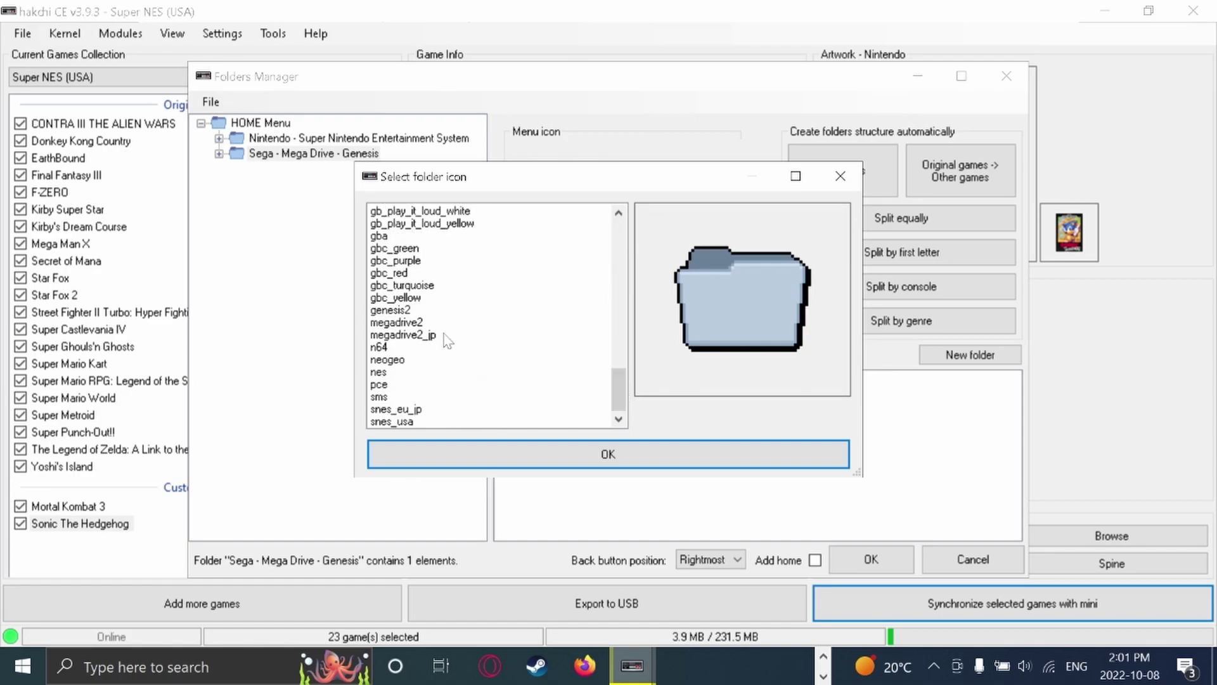
click(408, 323)
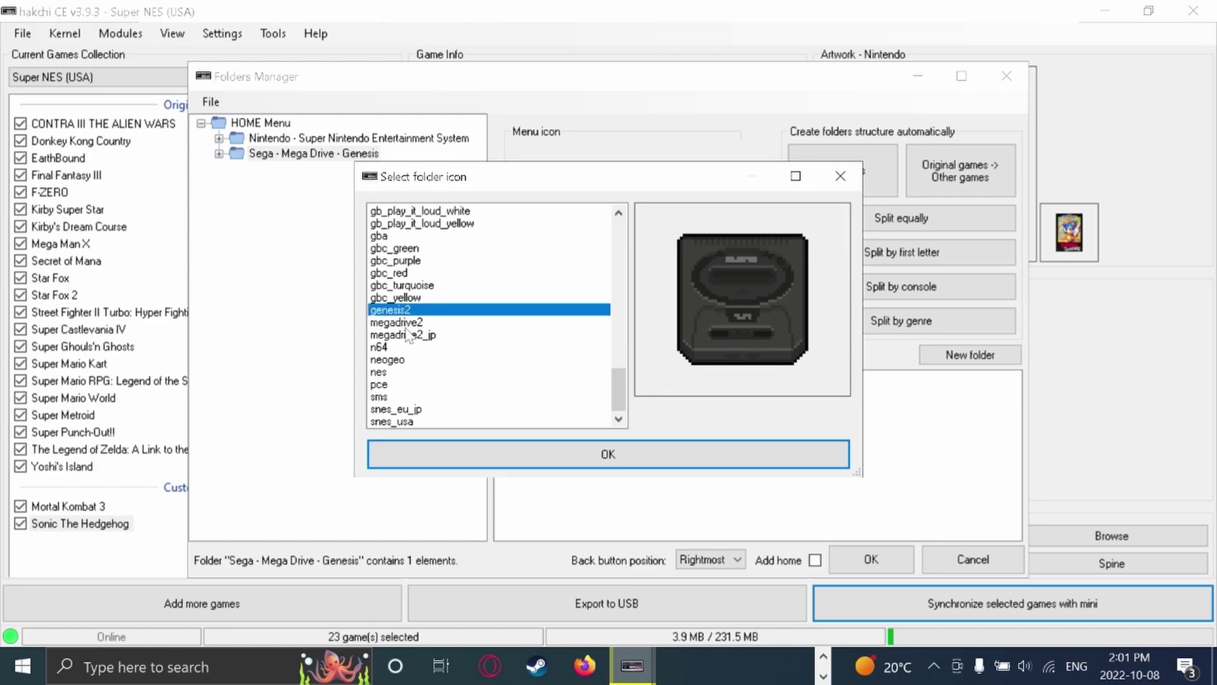
click(407, 334)
click(411, 323)
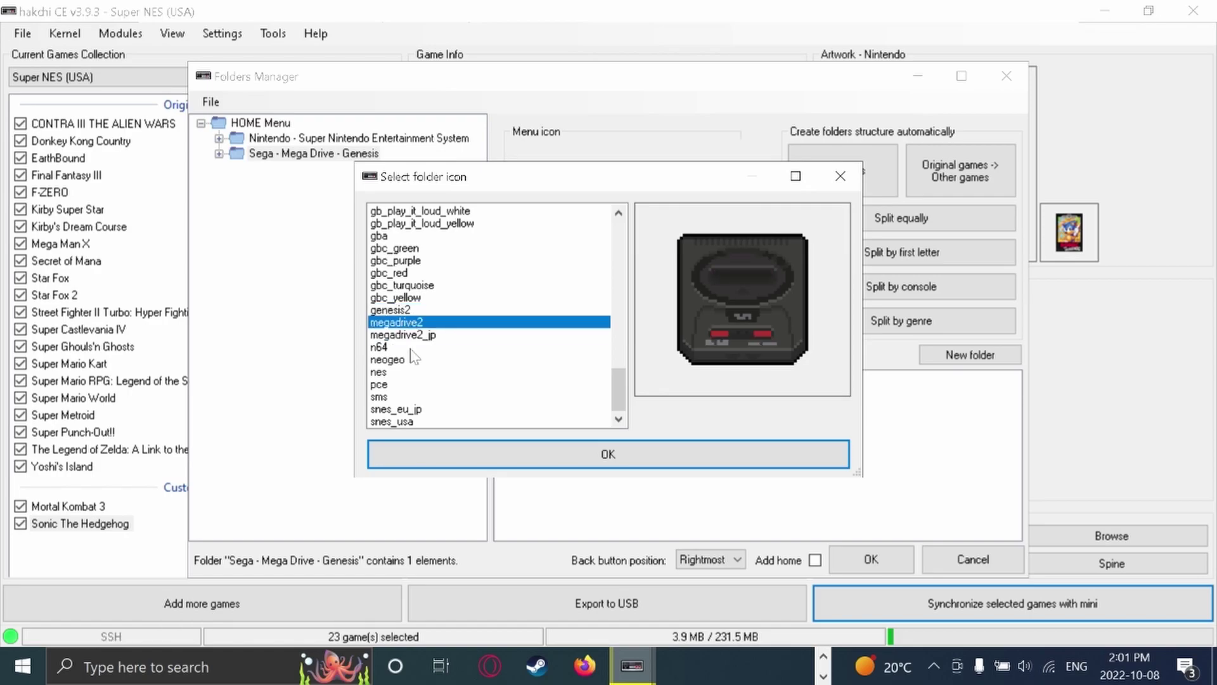
click(427, 454)
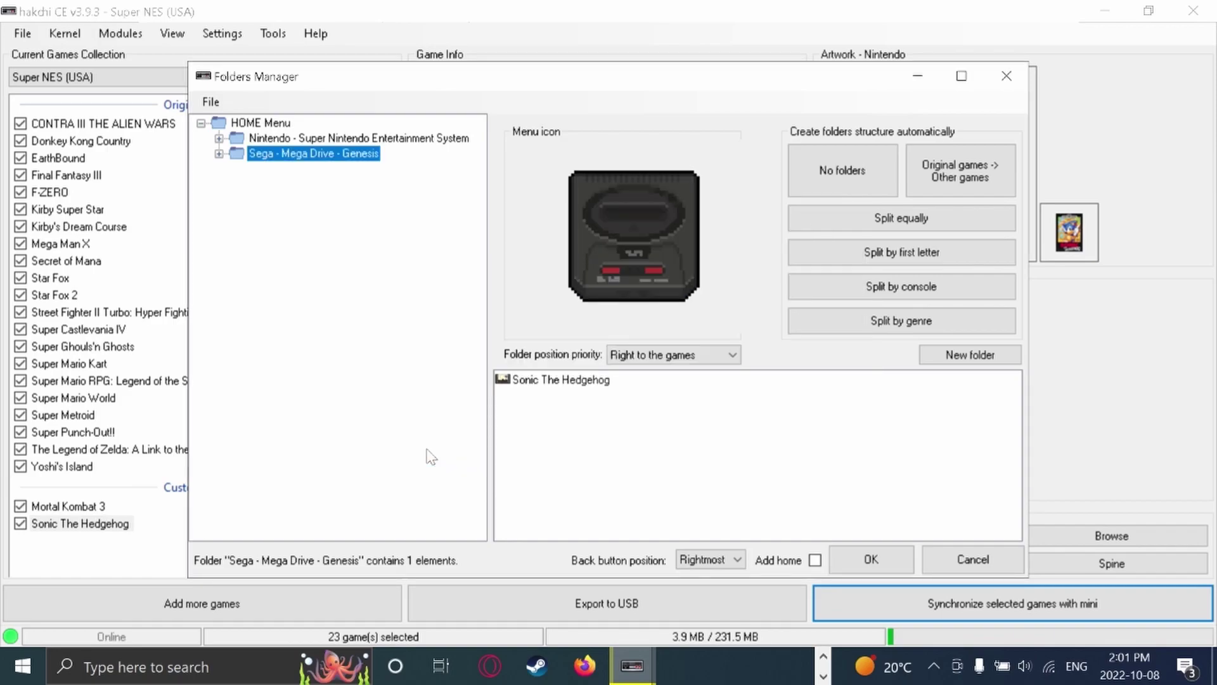
Step: Check Sonic in the Sega folder, then move Nintendo's non-original games like Mortal Kombat 3 into More games...
click(219, 153)
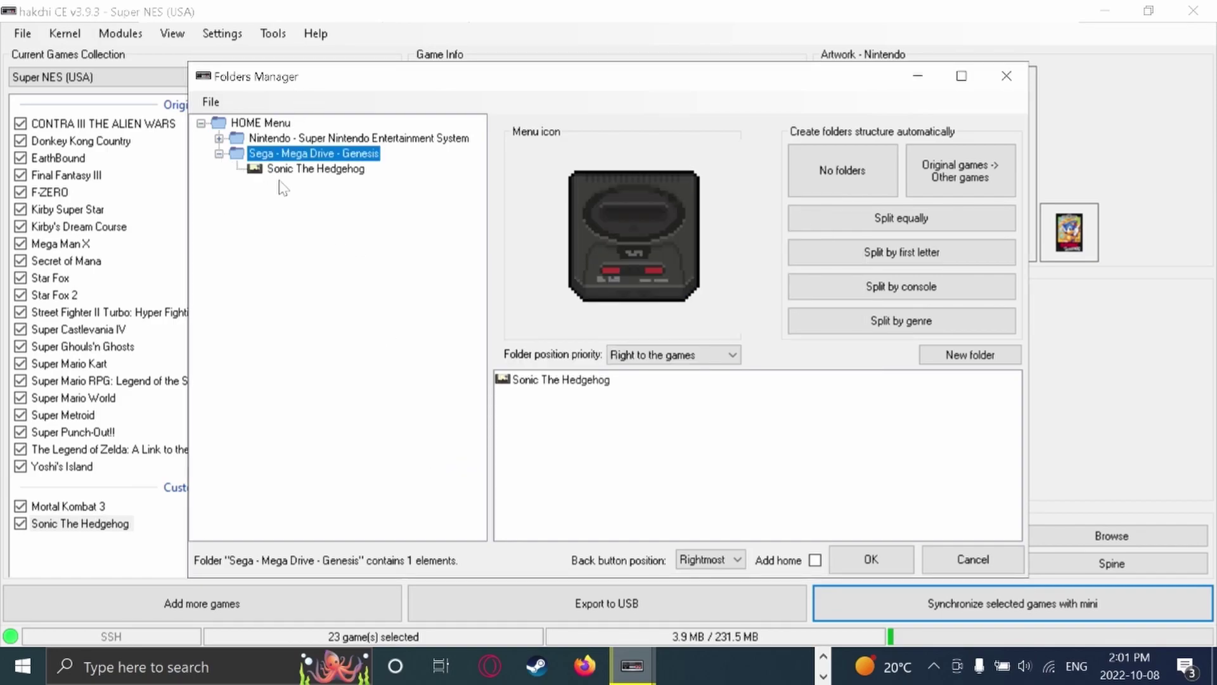
click(289, 170)
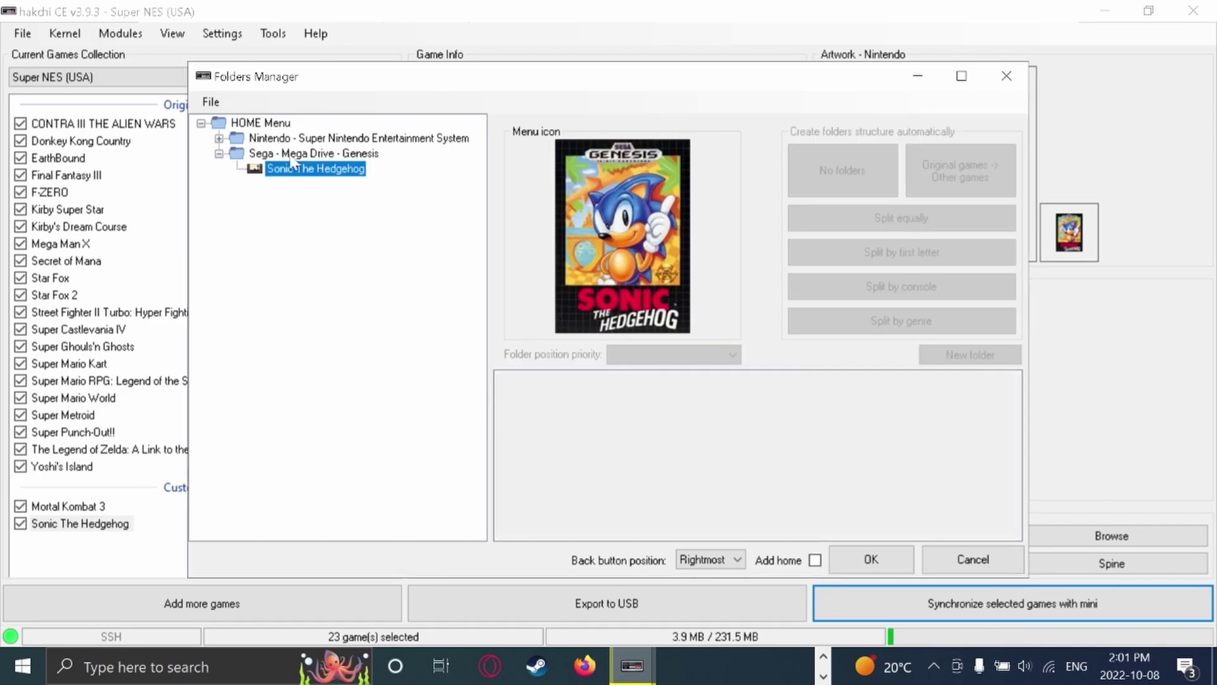
click(219, 139)
click(252, 141)
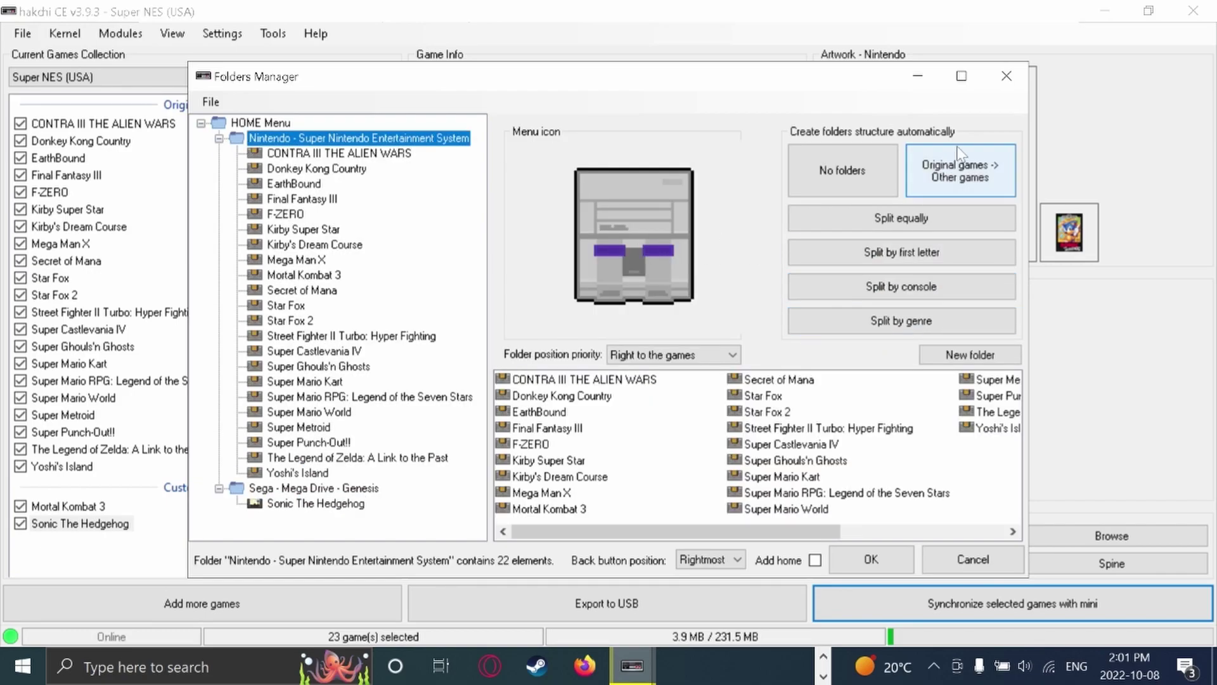
click(964, 178)
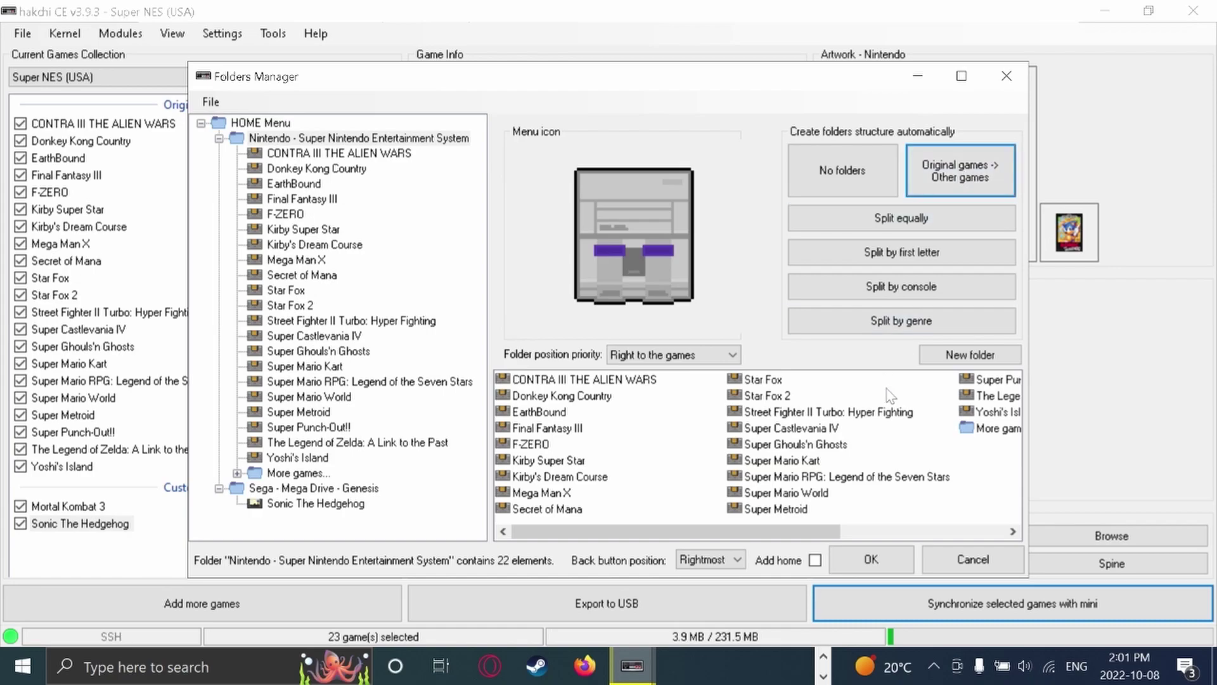
click(978, 431)
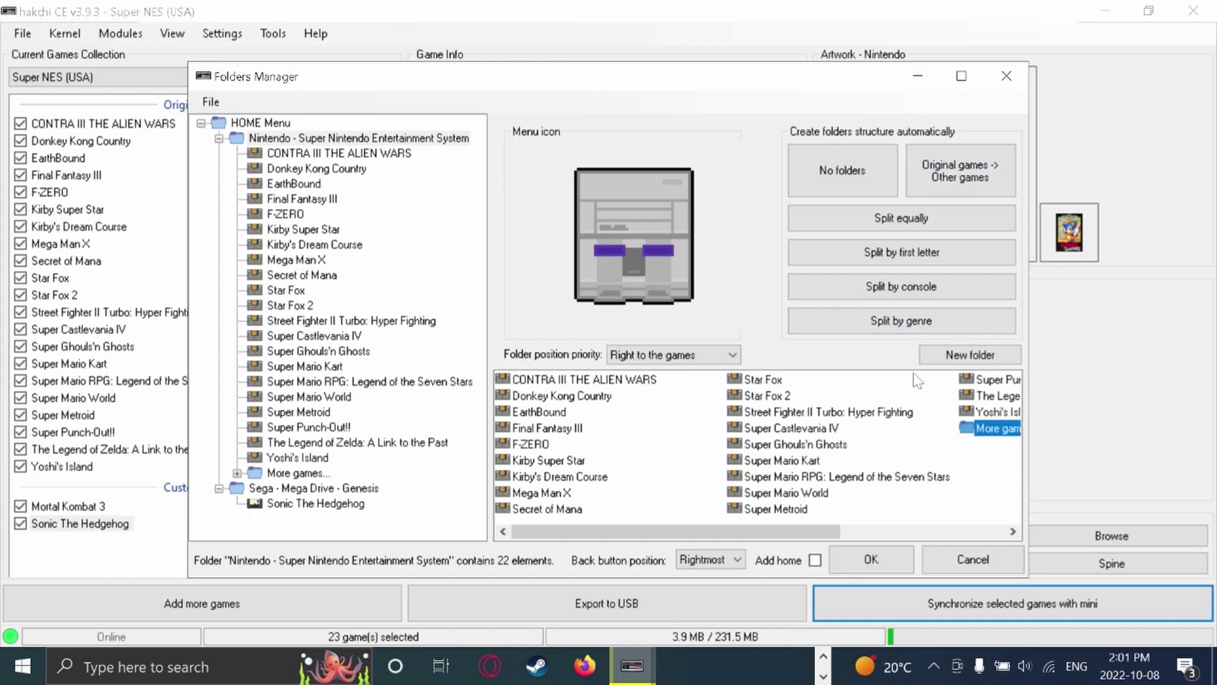
click(716, 434)
click(261, 474)
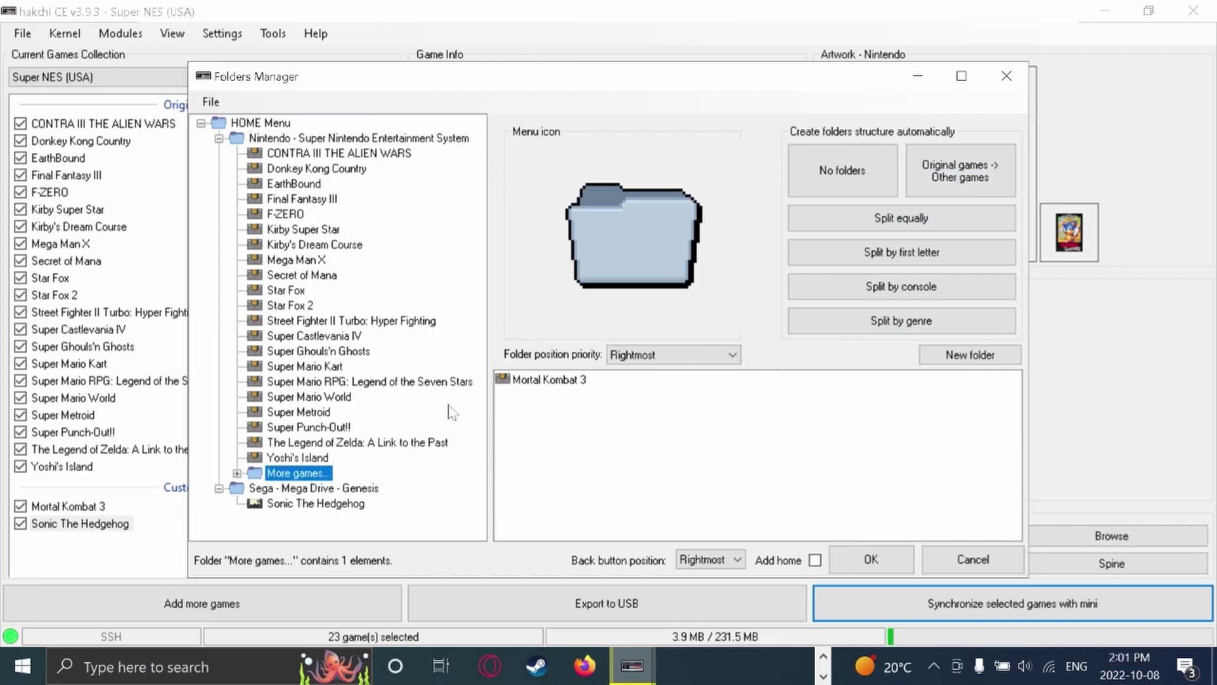
Step: Keep More games... on the plain folder icon instead of folder_back, then save and sync the layout to the mini
click(621, 285)
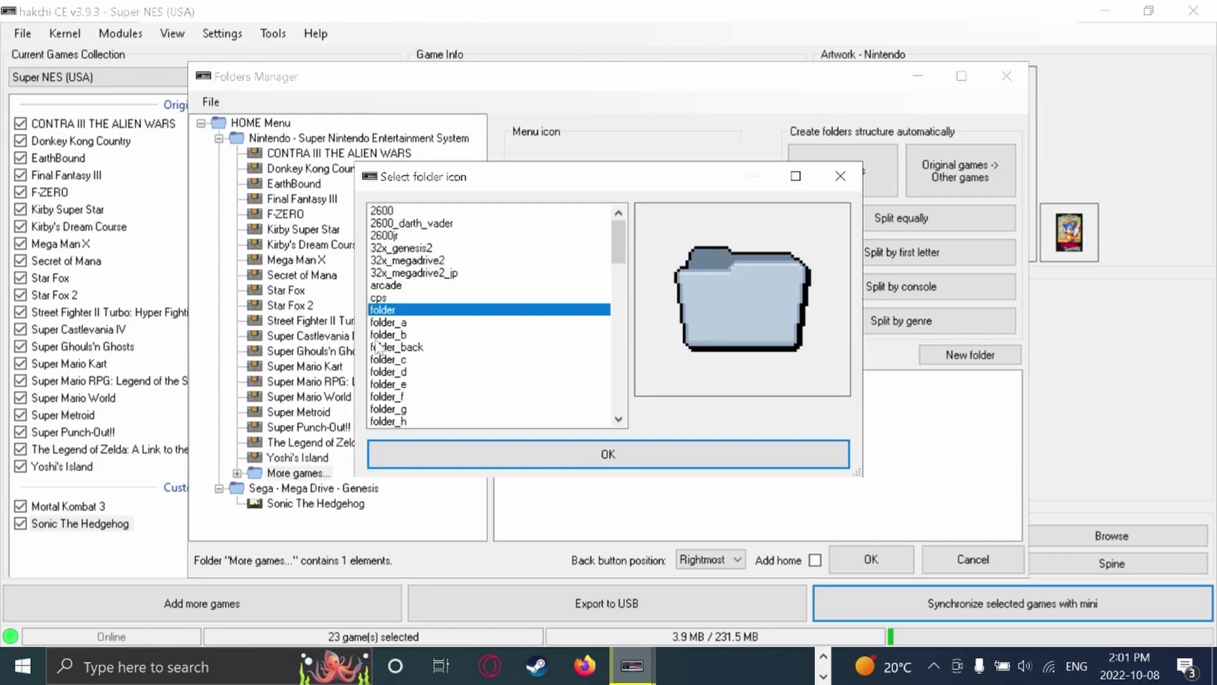
click(433, 349)
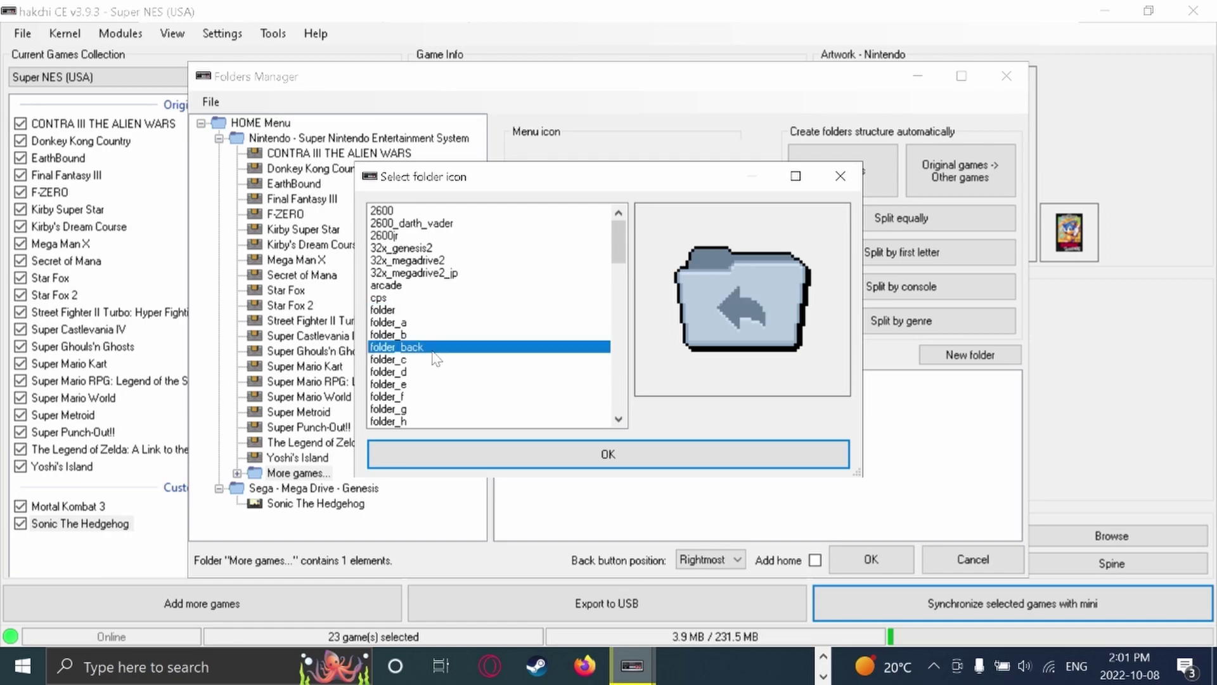
click(394, 310)
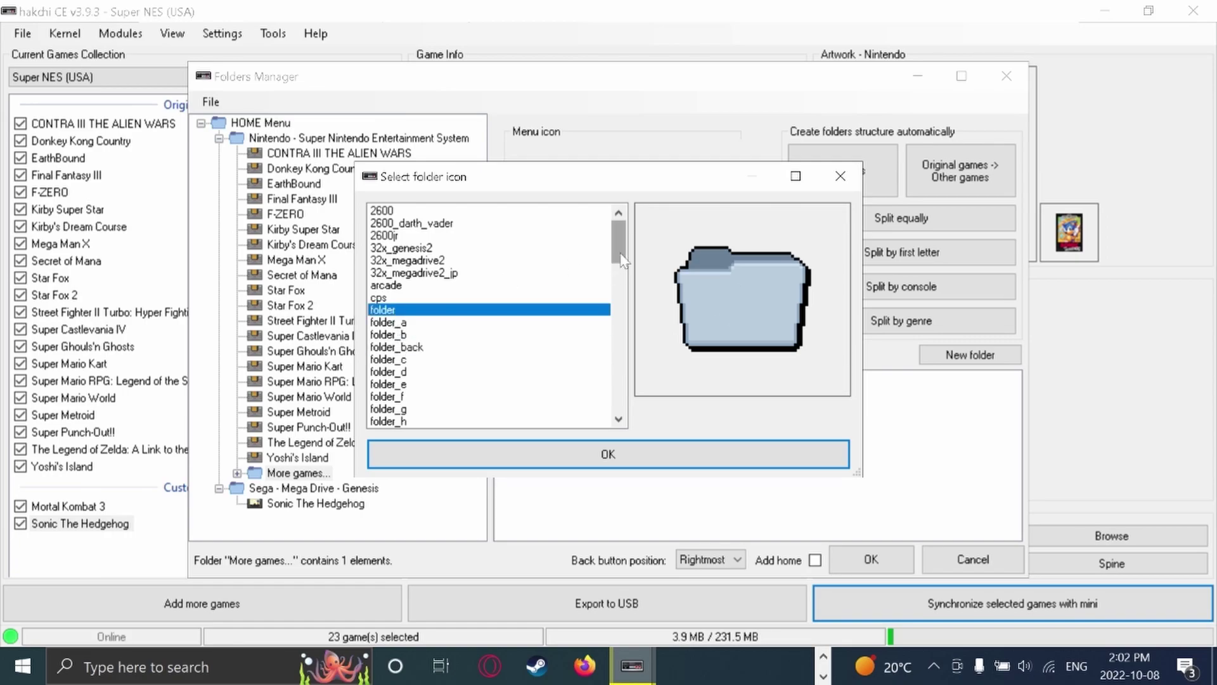
drag(621, 260, 641, 86)
click(840, 176)
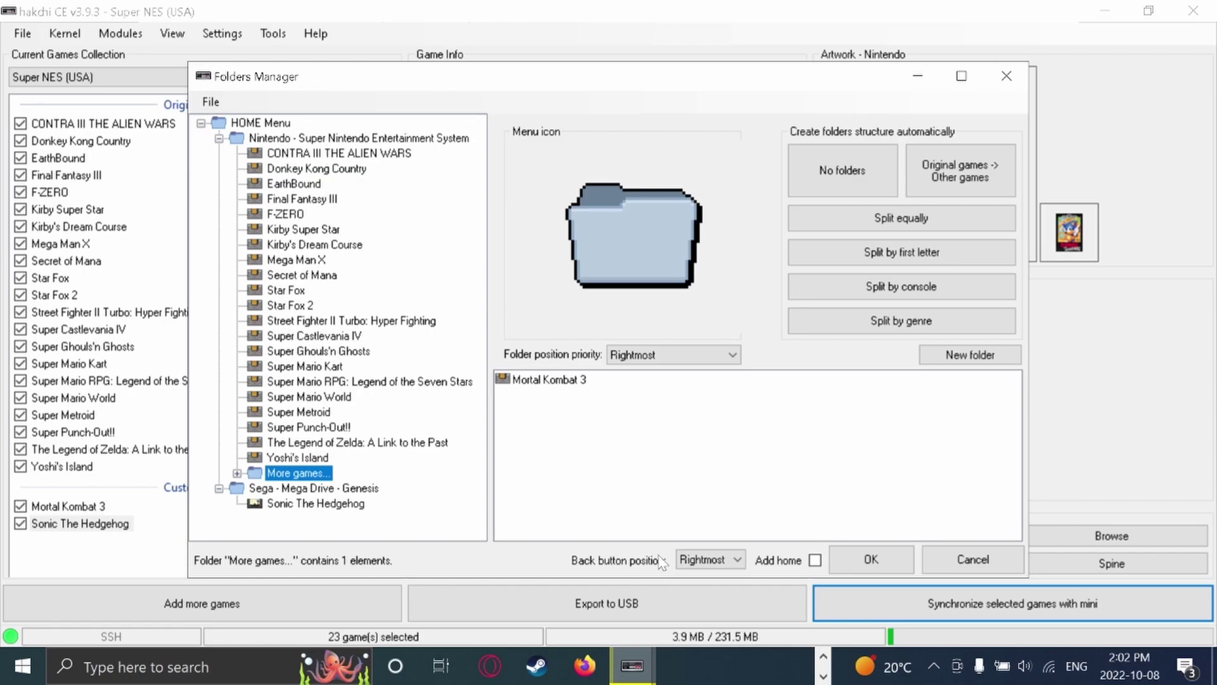
click(871, 561)
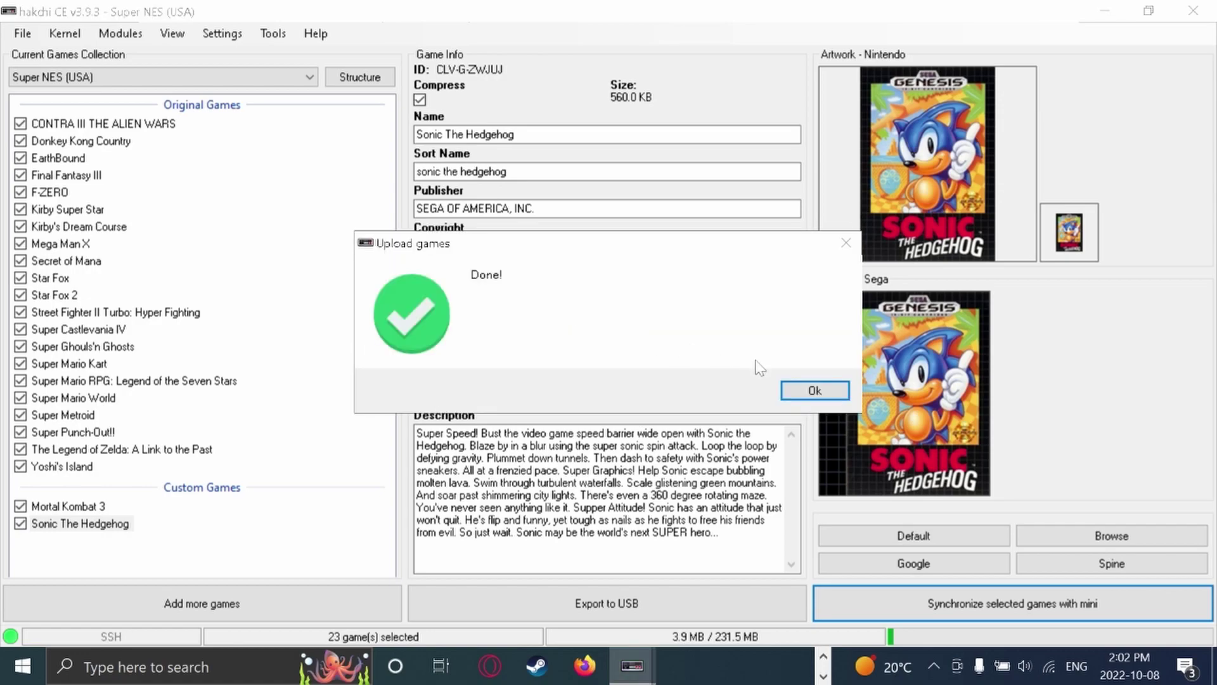
Step: Dismiss the Done! message and browse the Nintendo and Sega folders and Nintendo games up to More games...
click(808, 390)
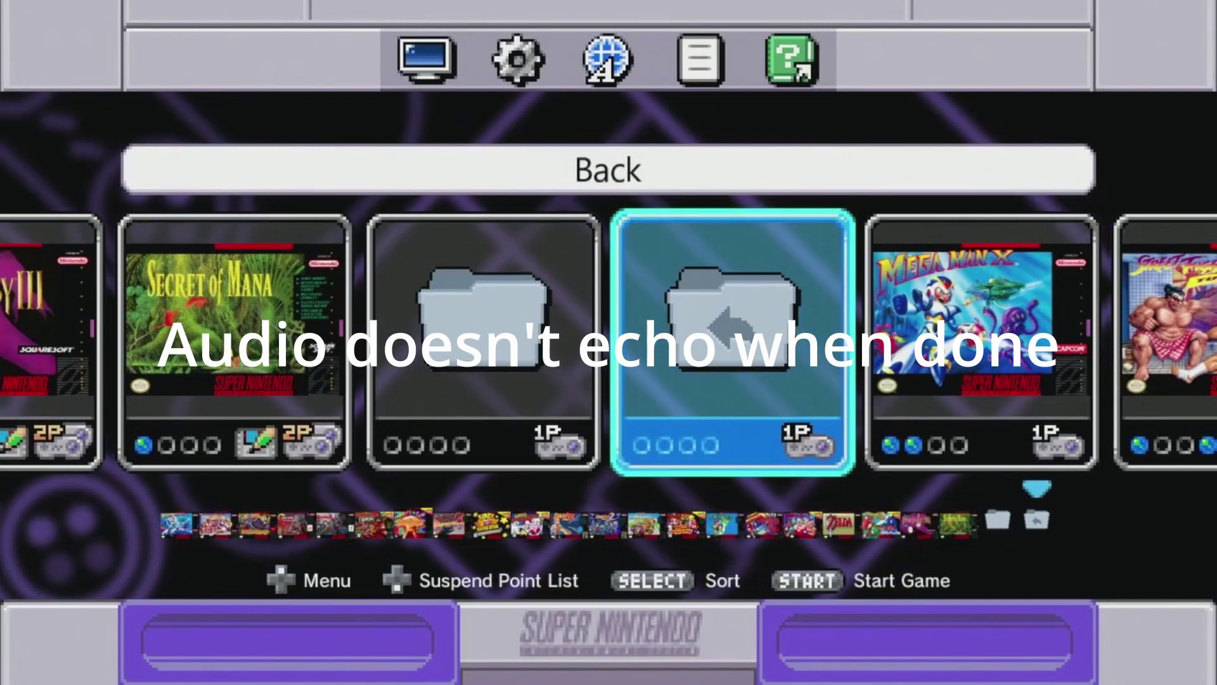
key(Right)
key(Right)
key(Right)
key(Right)
key(Right)
key(Right)
key(Right)
key(Right)
key(Right)
key(Right)
key(Right)
key(Right)
key(Right)
key(Right)
key(Right)
key(Right)
key(Right)
key(Right)
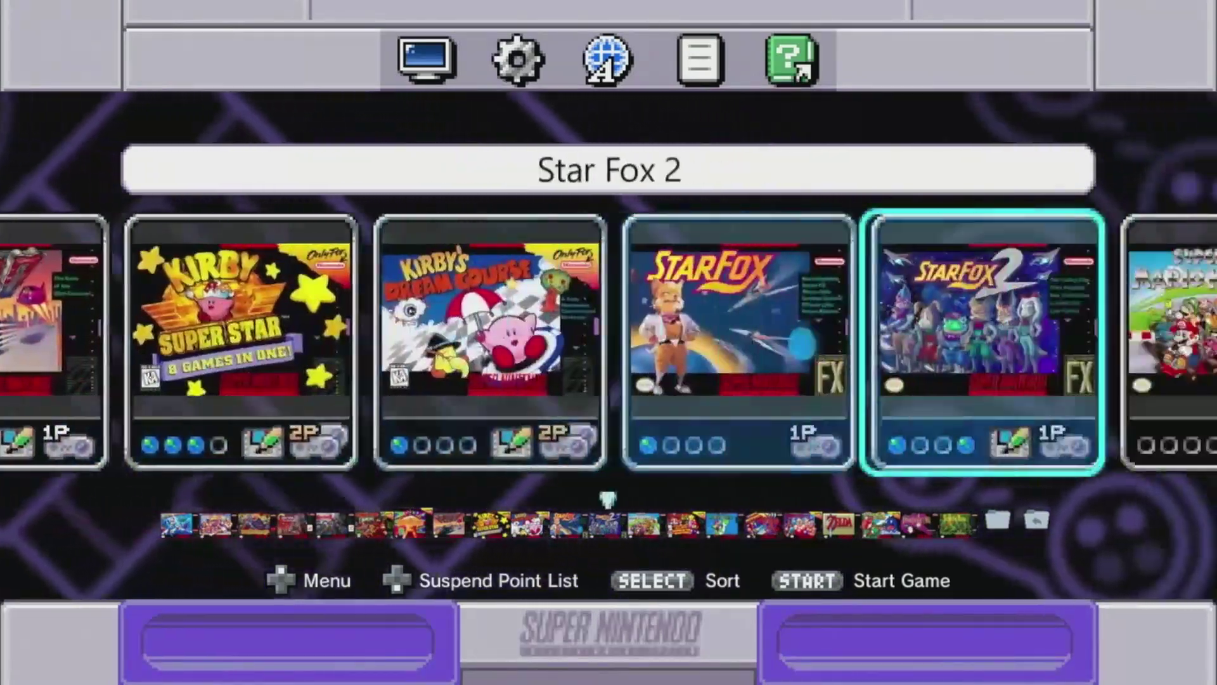
key(Right)
key(Right)
key(Right)
key(Right)
key(Right)
key(Right)
key(Right)
key(Right)
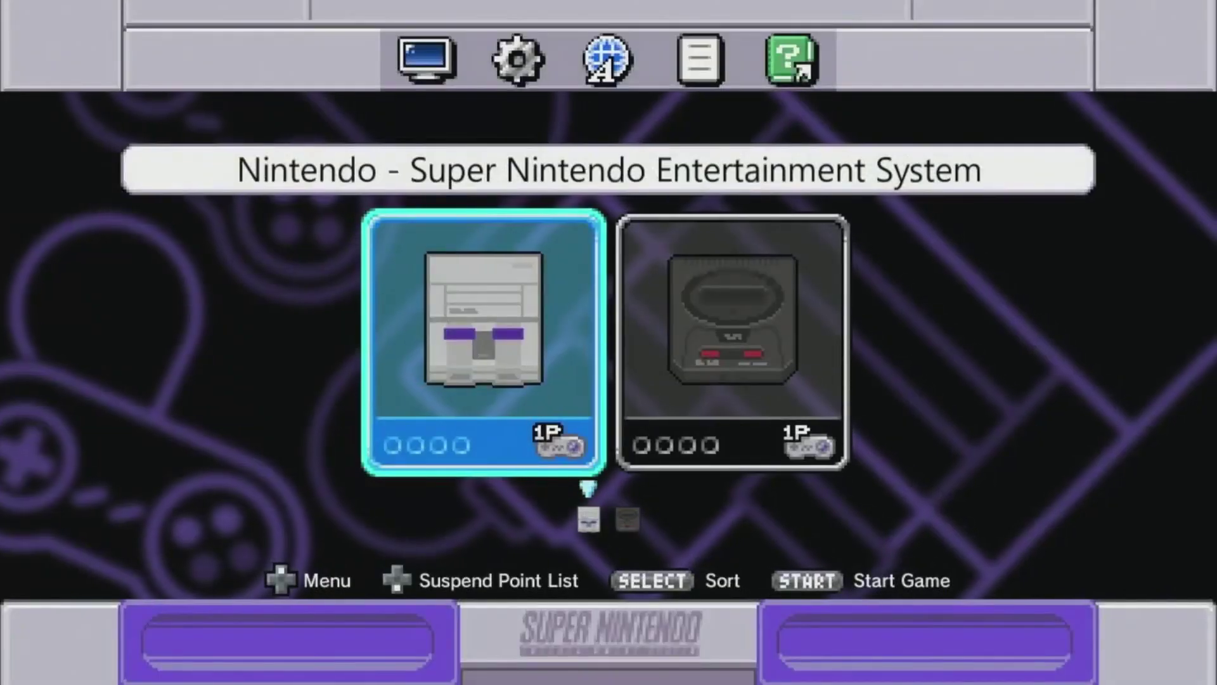
key(Right)
key(Left)
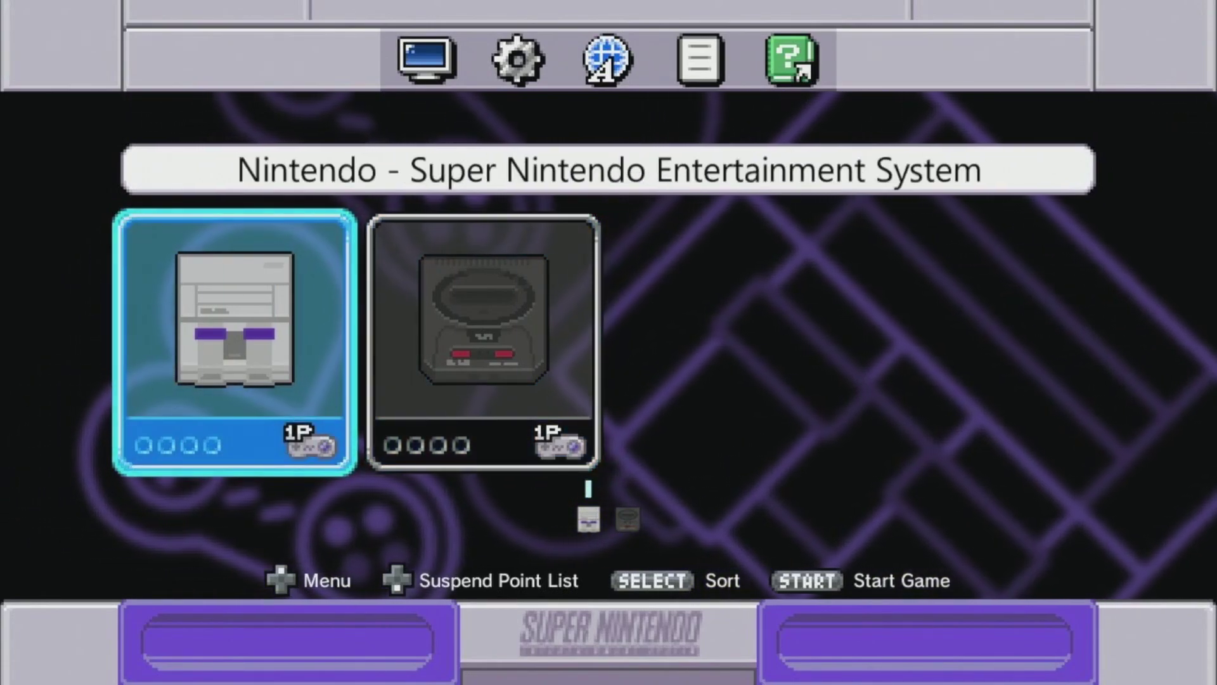
key(Right)
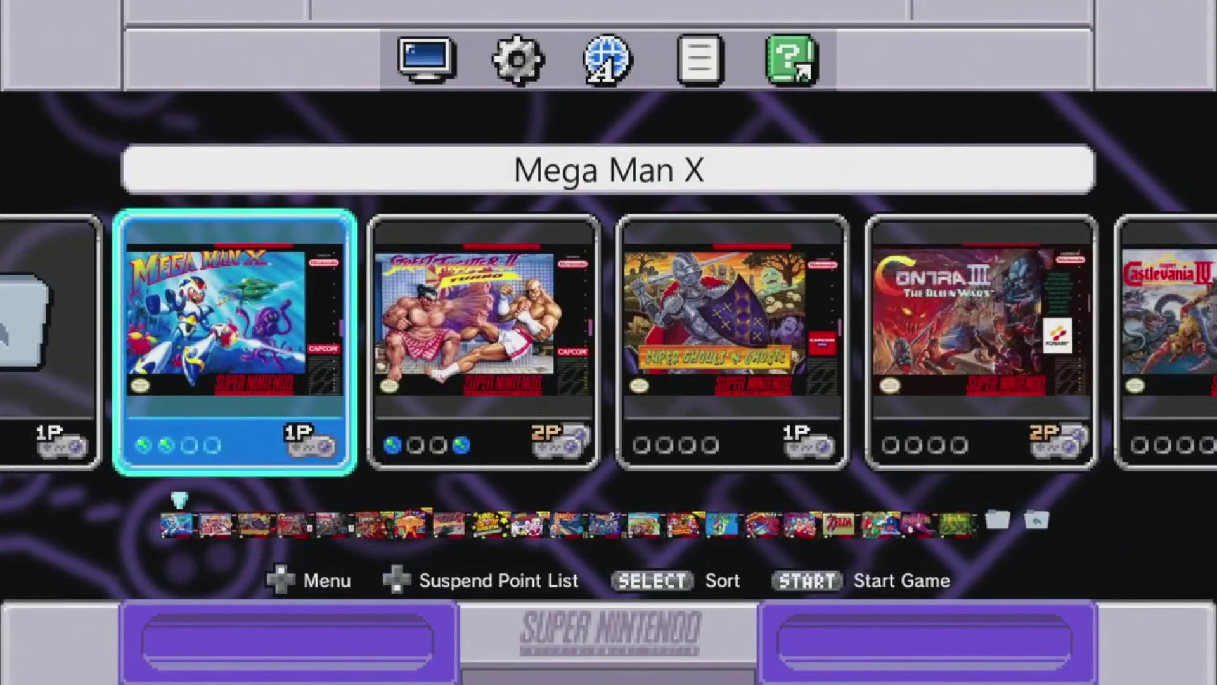
key(Left)
key(Right)
key(Right)
key(Right)
key(Right)
key(Right)
key(Right)
key(Right)
key(Right)
key(Right)
key(Right)
key(Right)
key(Right)
key(Right)
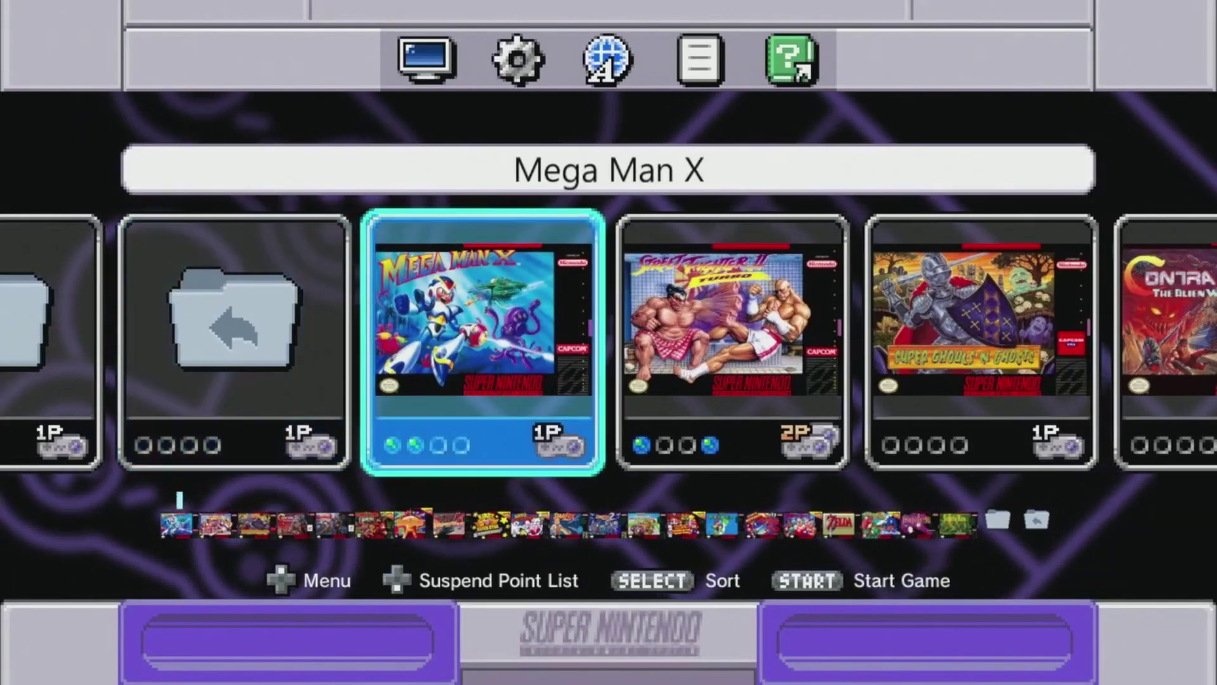
key(Right)
key(Right)
key(Right)
key(Right)
key(Right)
key(Right)
key(Right)
key(Right)
key(Right)
key(Right)
key(Right)
key(Right)
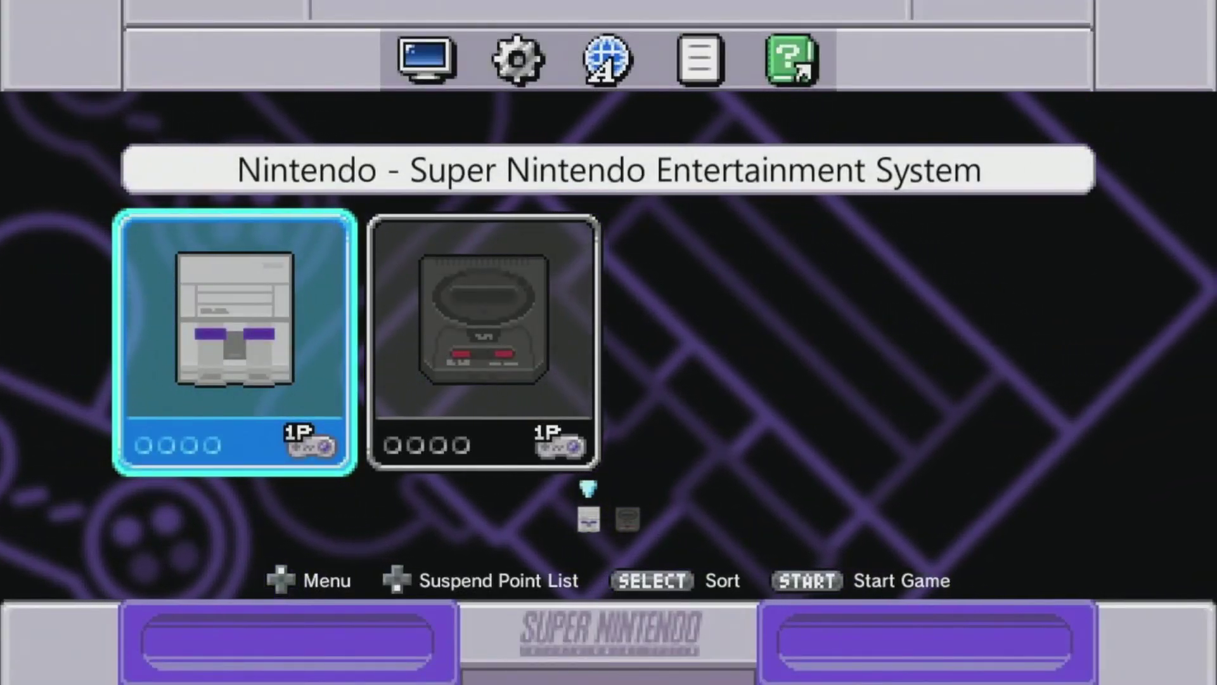
Step: Open the Sega folder and settle on Sonic The Hedgehog after glancing at the Back tile
key(Right)
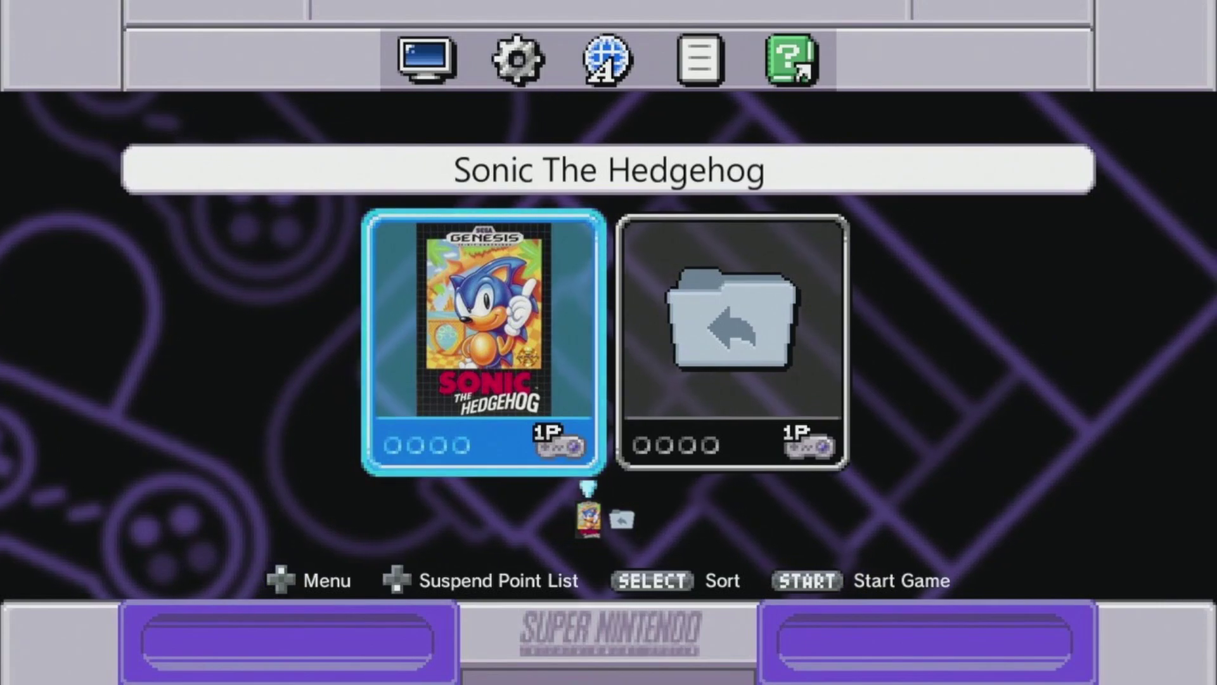
key(Right)
key(Left)
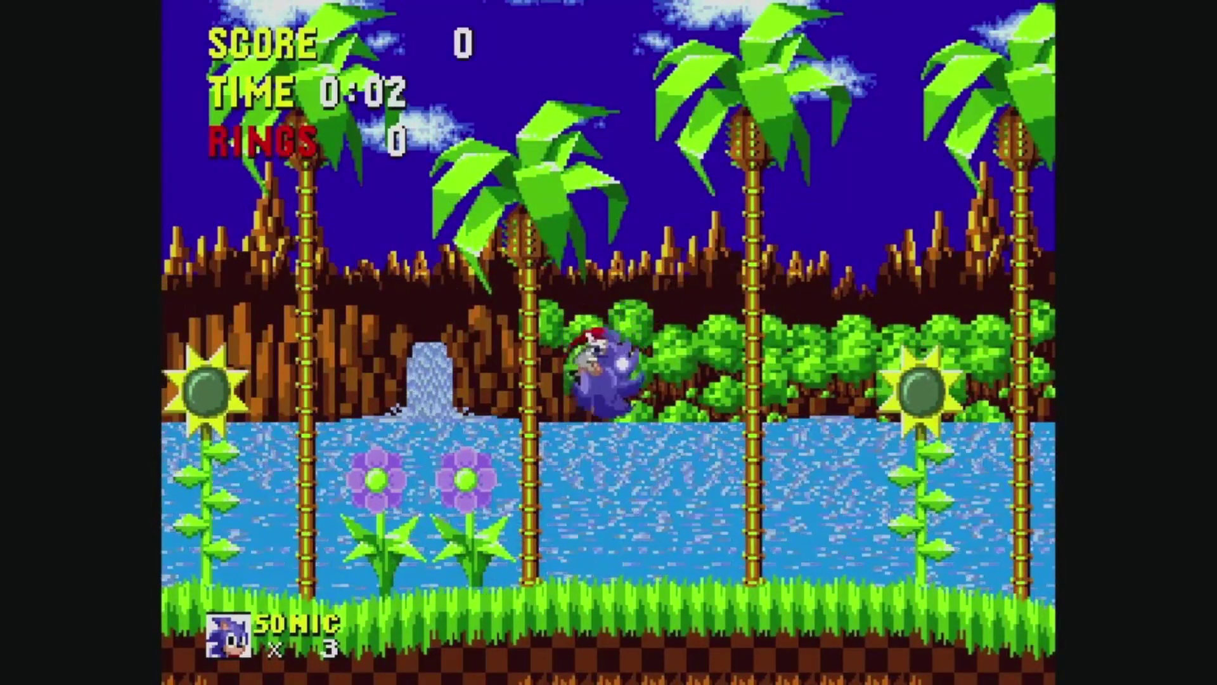
Step: Run and jump Sonic through Green Hill Zone, past the monitor and bridge, destroying a badnik
key(Right)
key(a)
key(a)
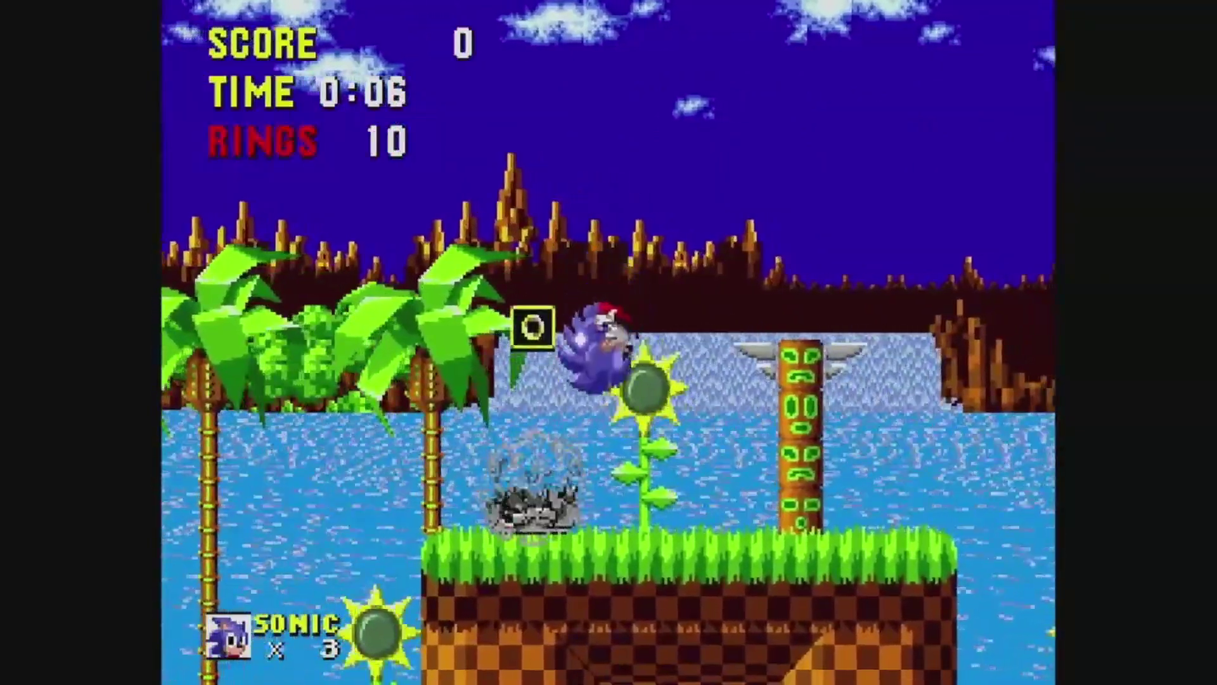
key(Right)
key(a)
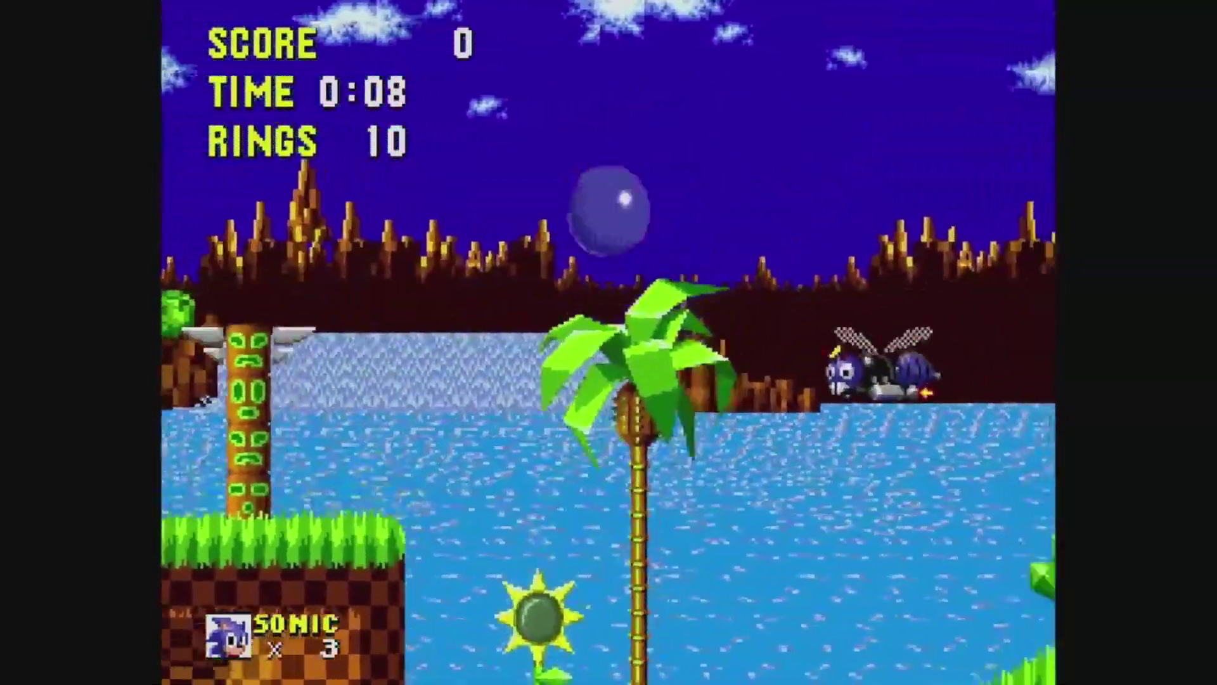
key(Right)
key(a)
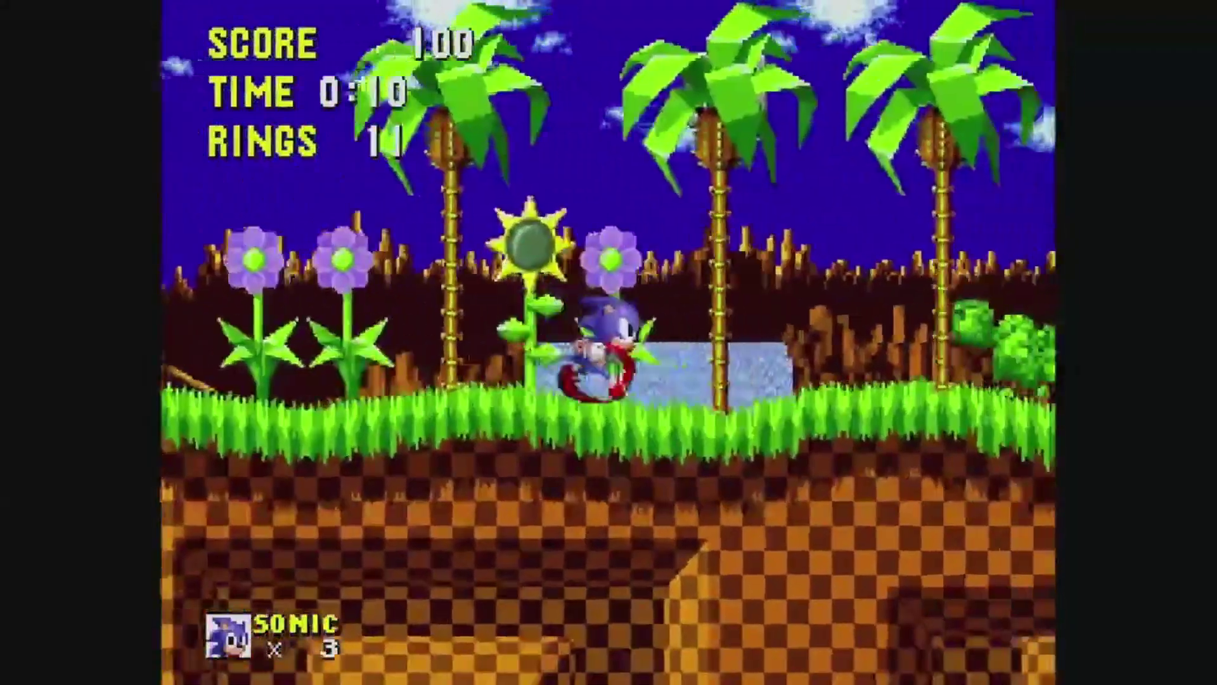
key(Right)
key(a)
key(Right)
Step: Destroy the Crabmeats and Buzz Bomber, reach the spring, then pause into RetroArch's Quick Menu
key(a)
key(Right)
key(a)
key(a)
key(Right)
key(Right)
key(a)
key(a)
key(Right)
key(a)
key(a)
key(Right)
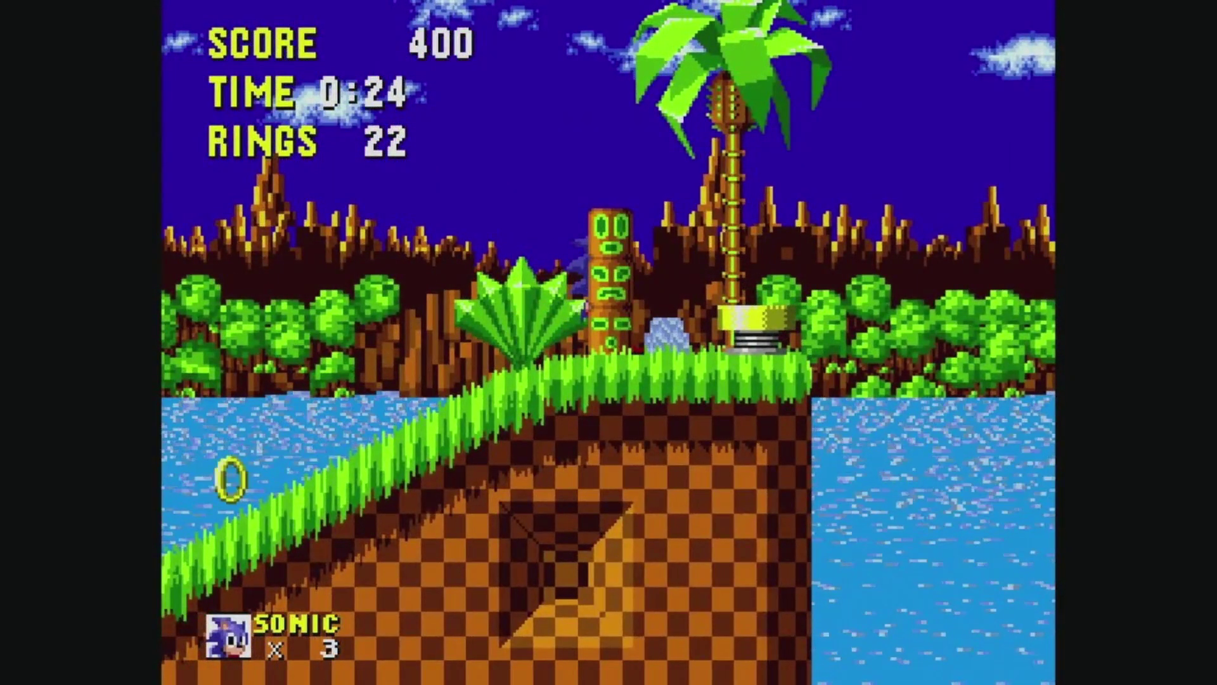
key(a)
key(Right)
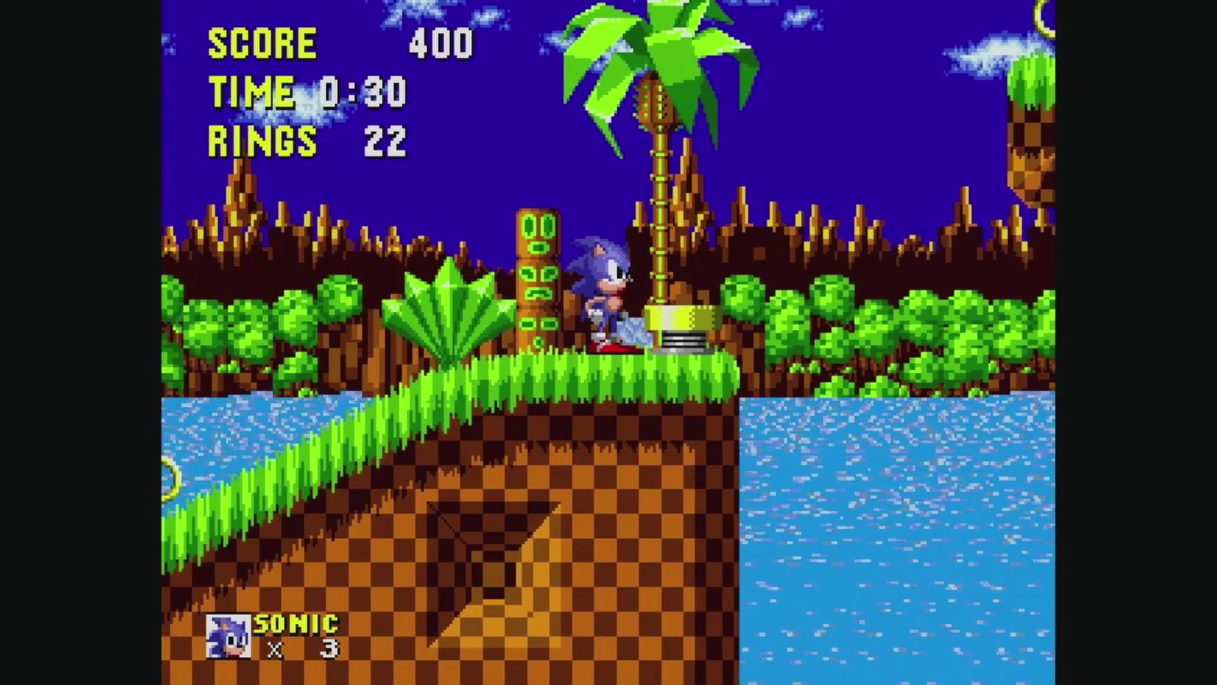
key(F1)
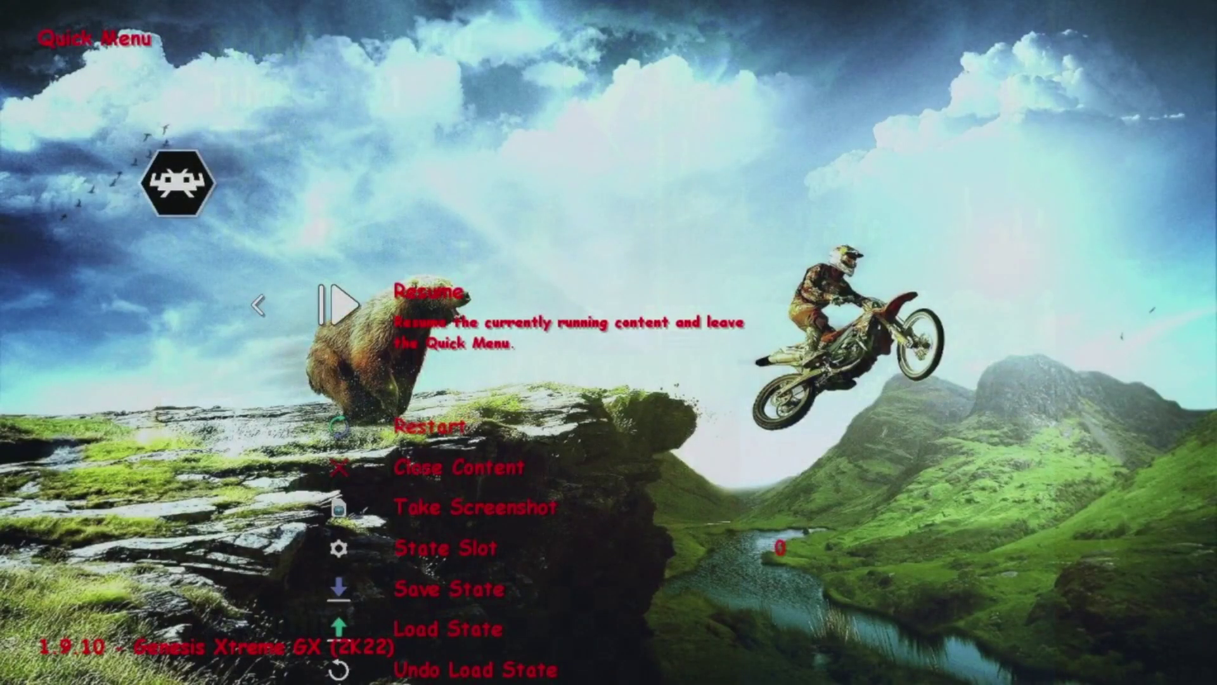
Step: Browse RetroArch's menu categories, including music, play history with Sonic, and settings
key(Down)
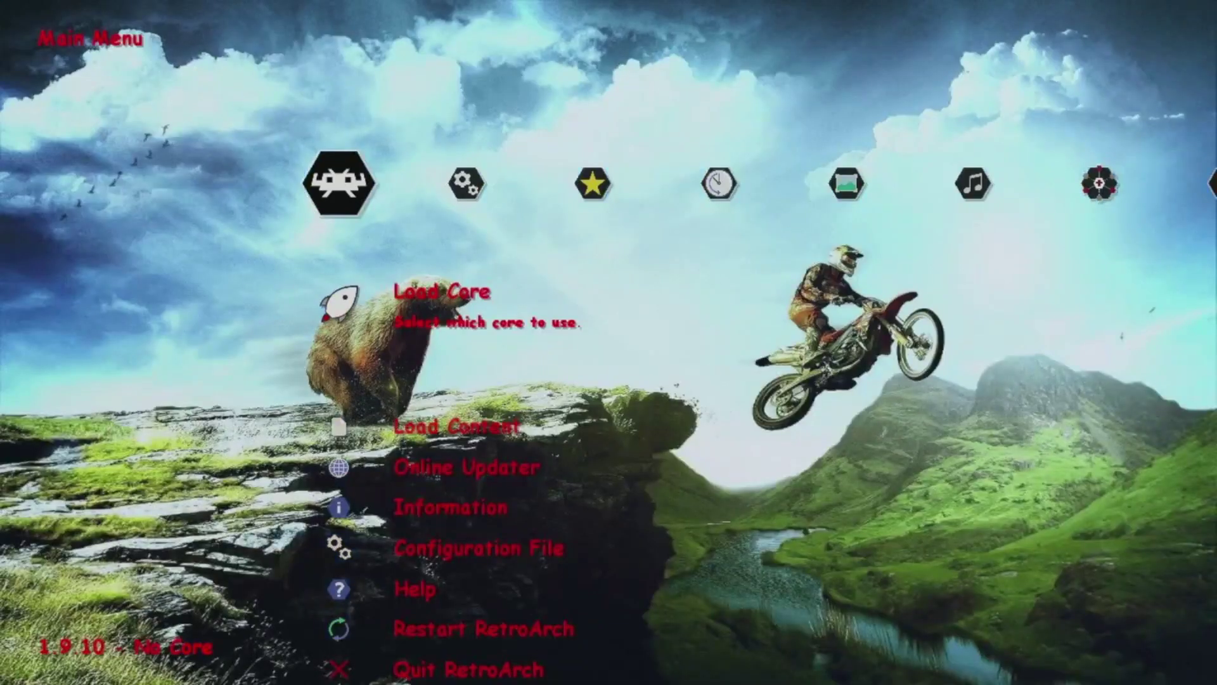
key(Right)
key(Right)
key(Right)
key(Right)
key(Right)
key(Right)
key(Right)
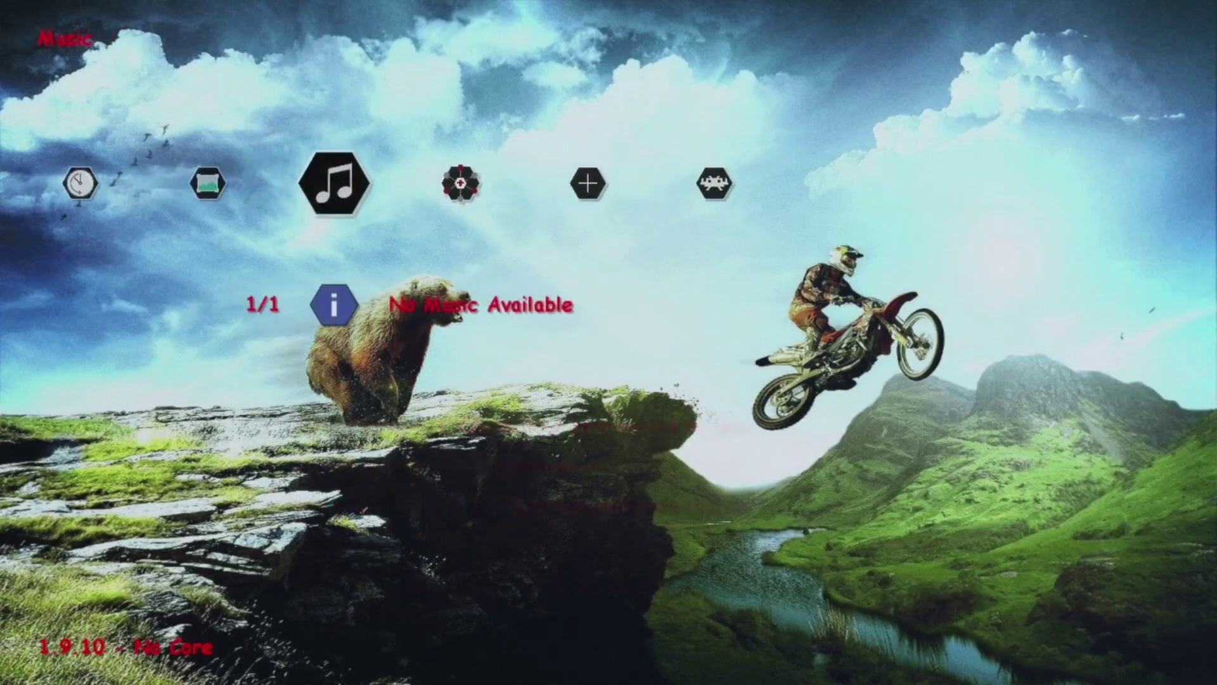
key(Left)
key(Left)
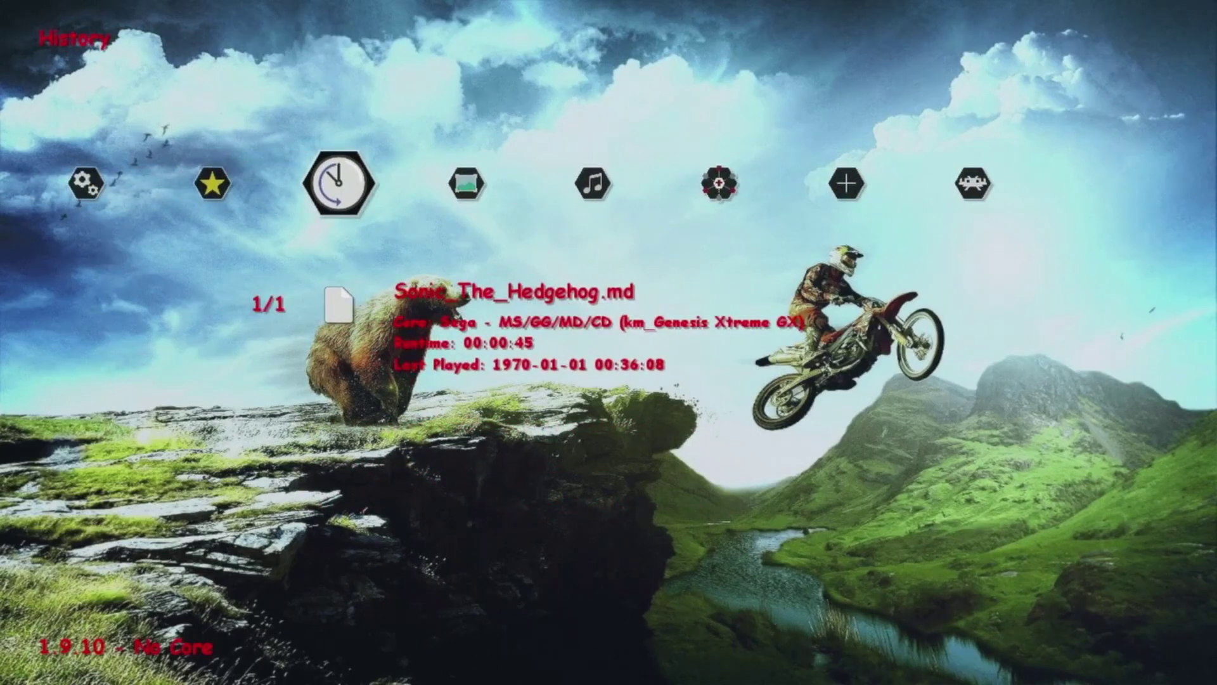
key(Left)
key(Left)
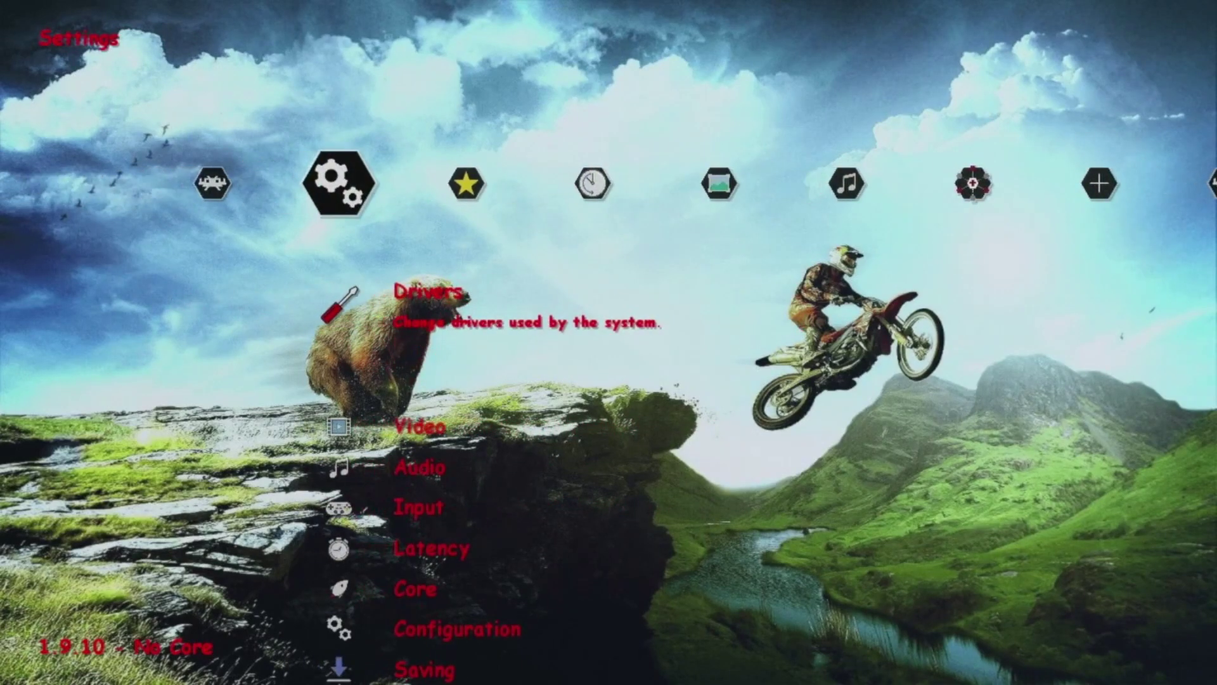
key(Left)
Step: Quit RetroArch from the Main Menu and return to the console menu
key(Down)
key(Down)
key(Down)
key(Down)
key(Down)
key(Down)
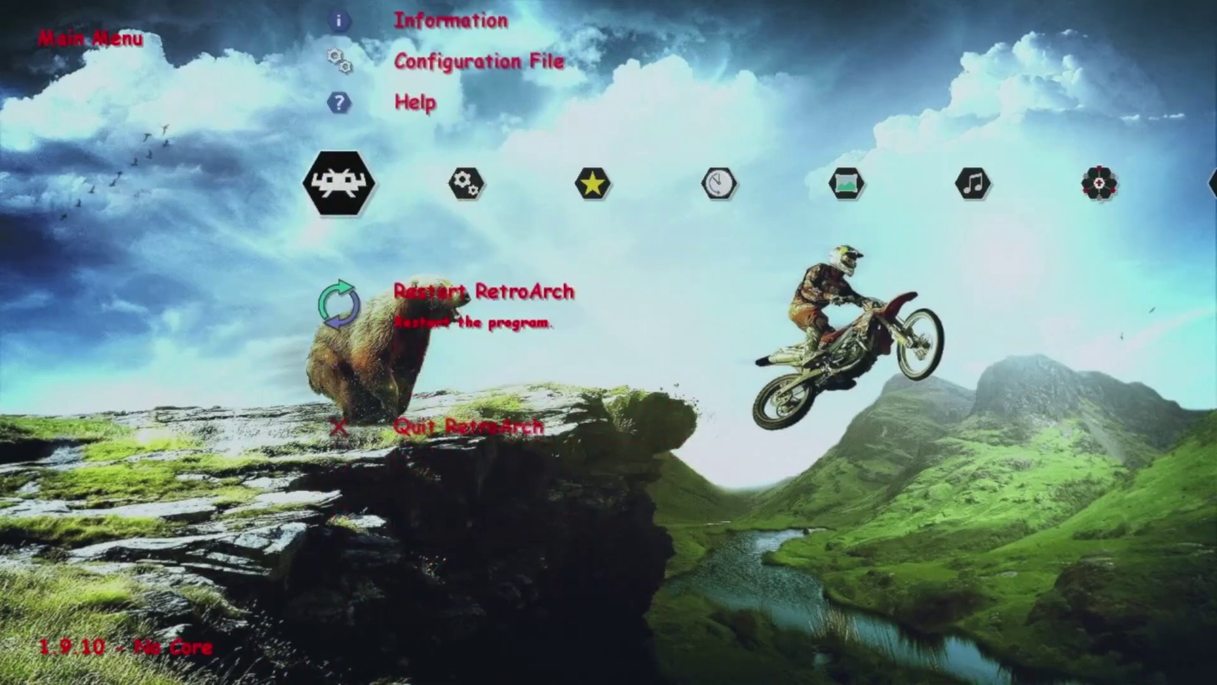
key(Down)
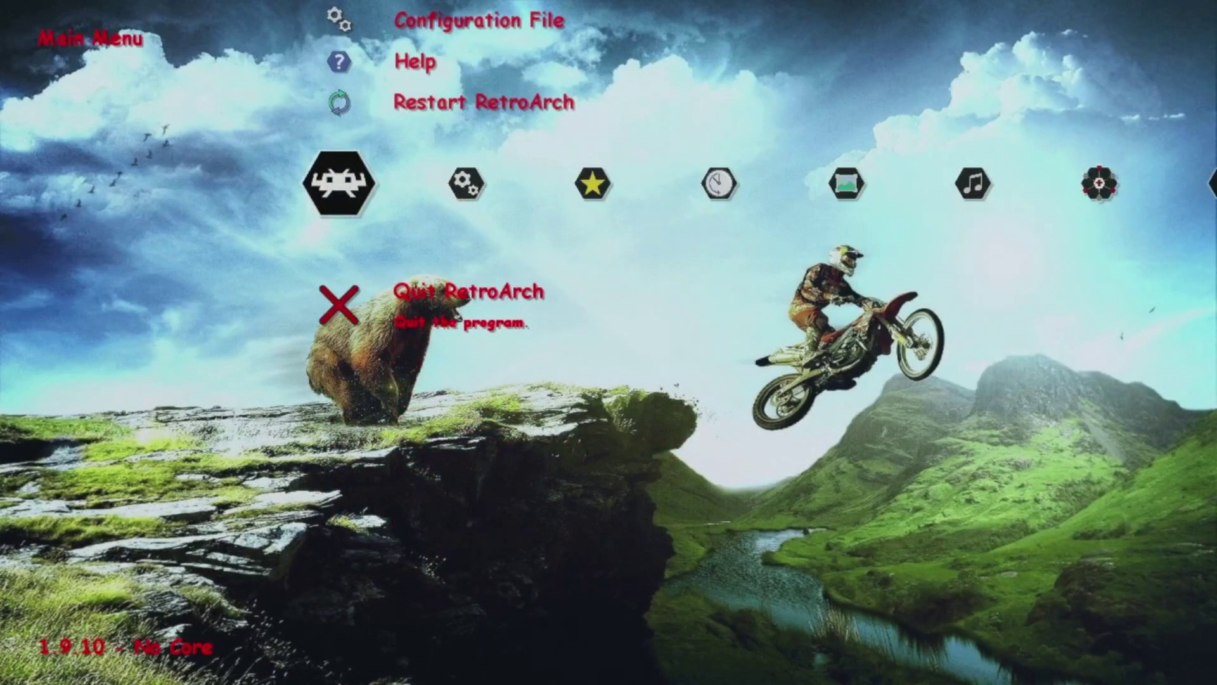
key(Return)
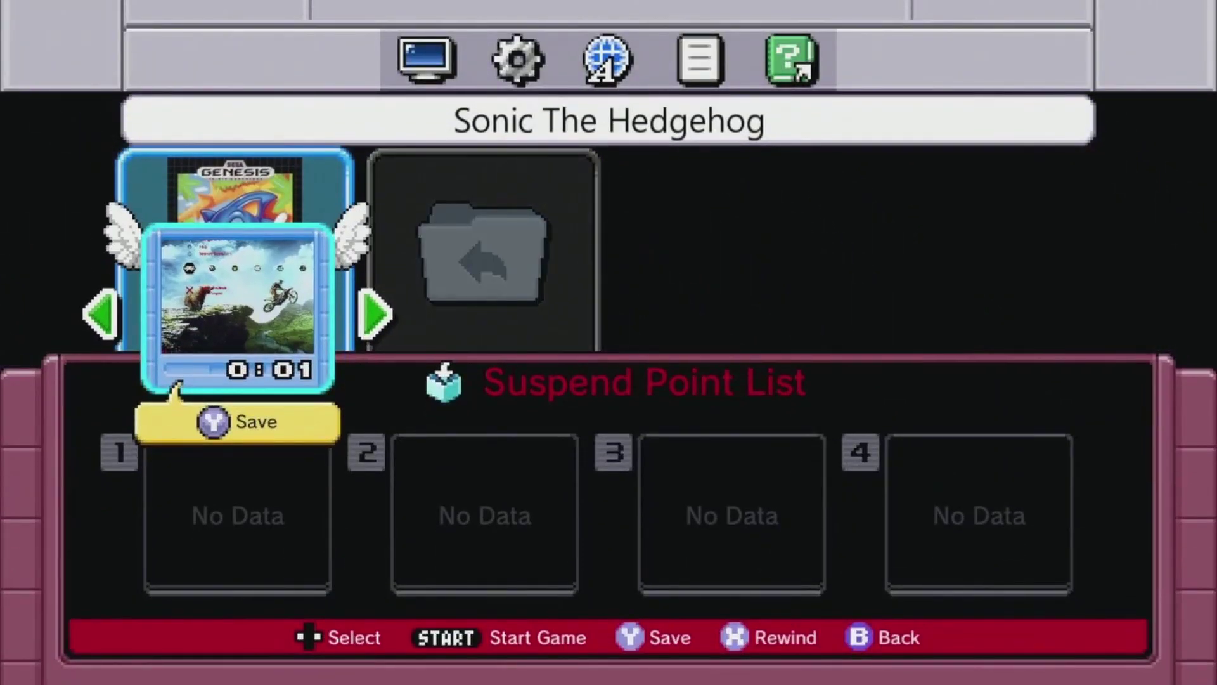
Step: Save Sonic's suspend point to slot 1, relaunch the game and toggle the quick menu a few times
key(y)
key(Up)
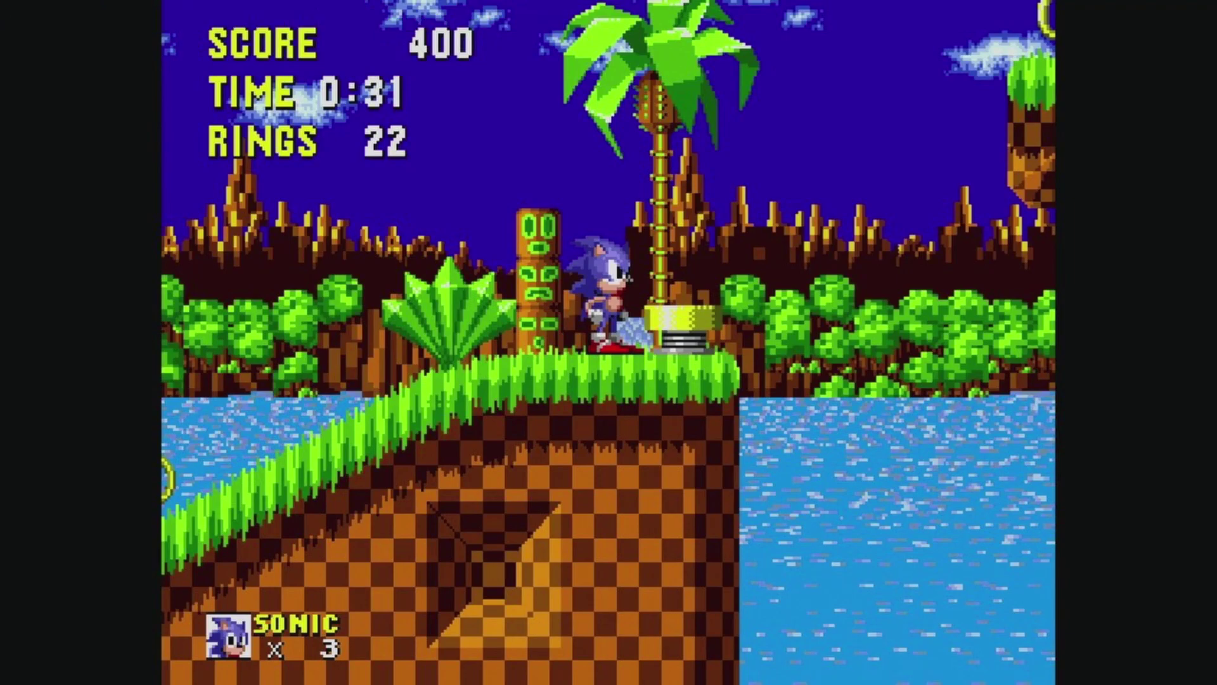
key(F1)
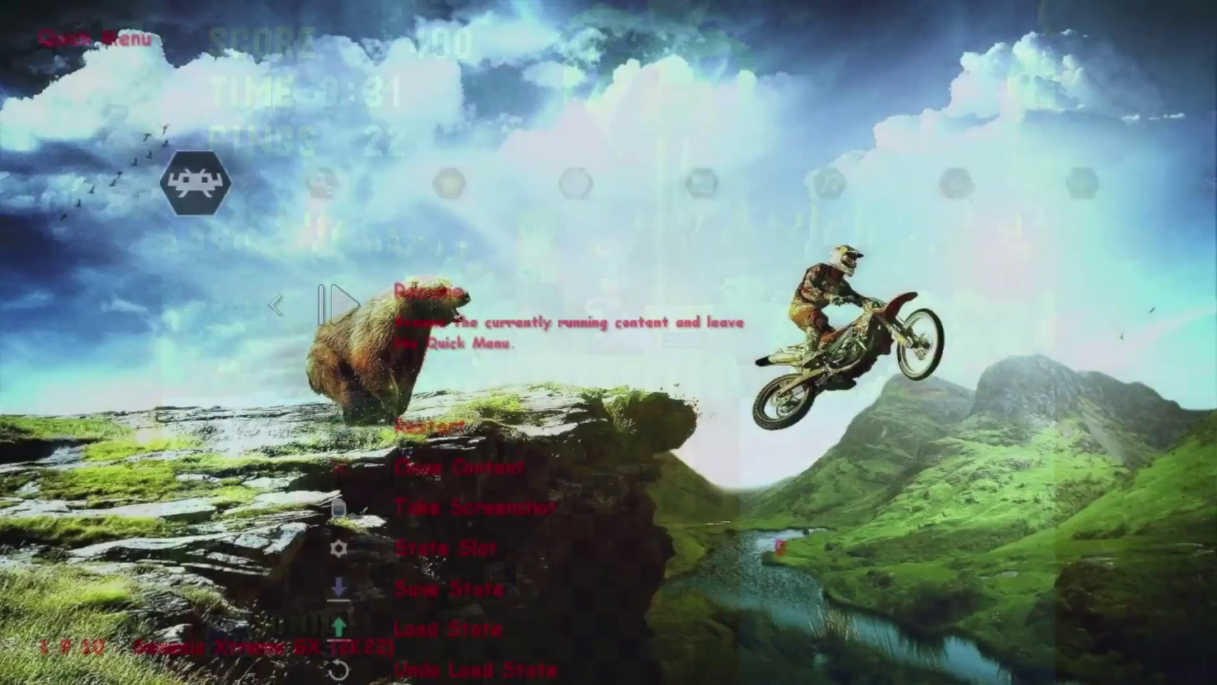
key(Return)
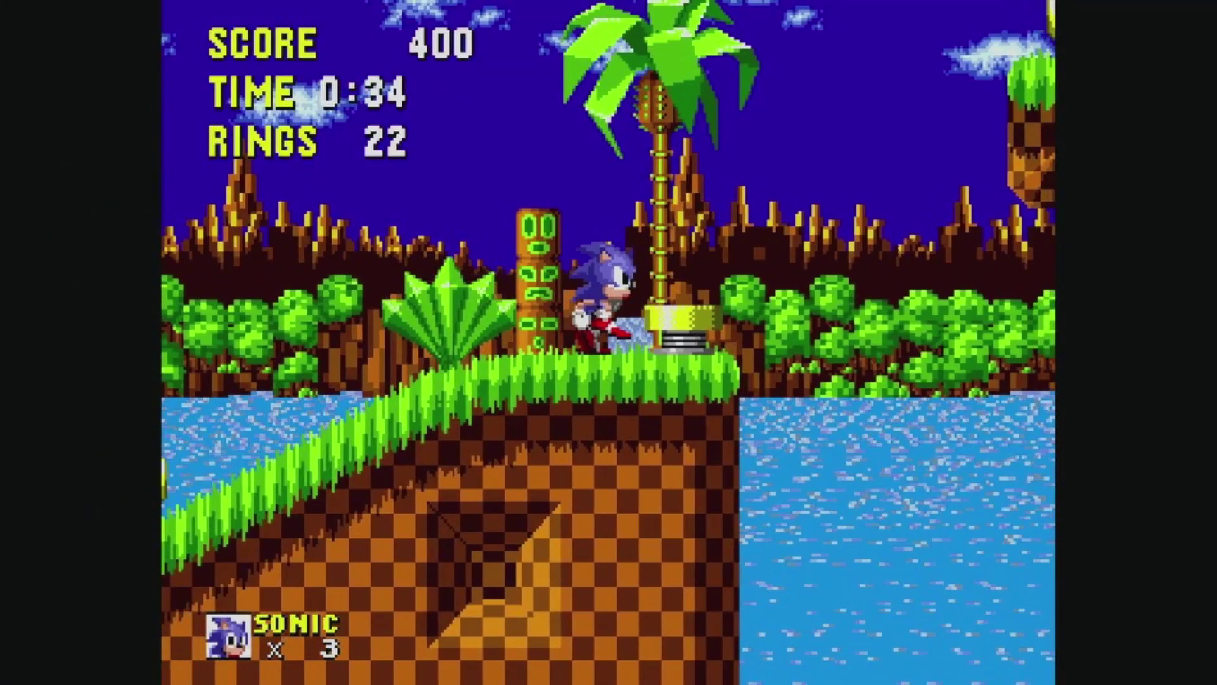
key(F1)
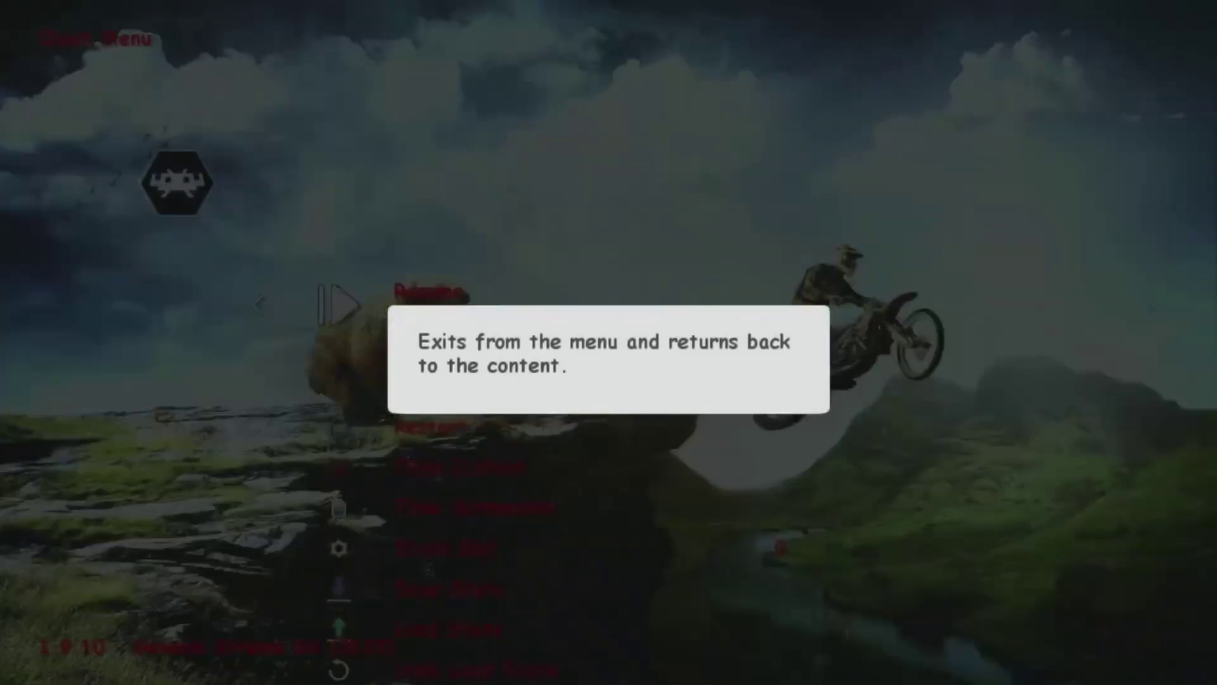
key(F1)
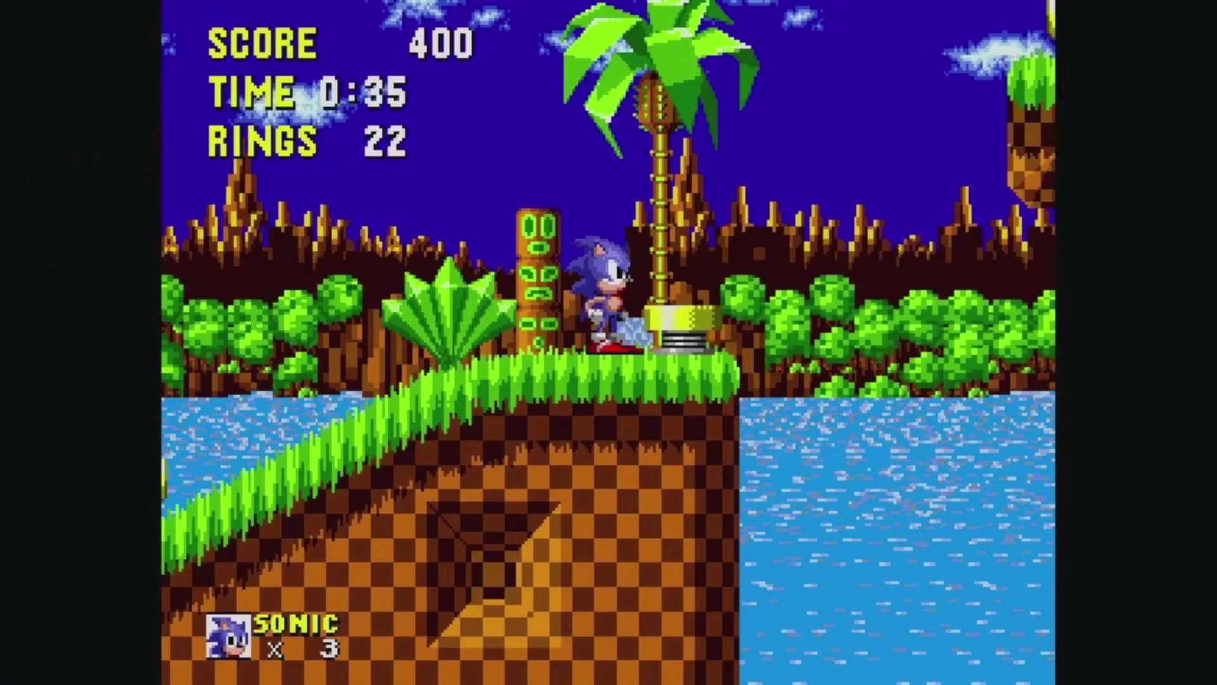
key(F1)
key(F1)
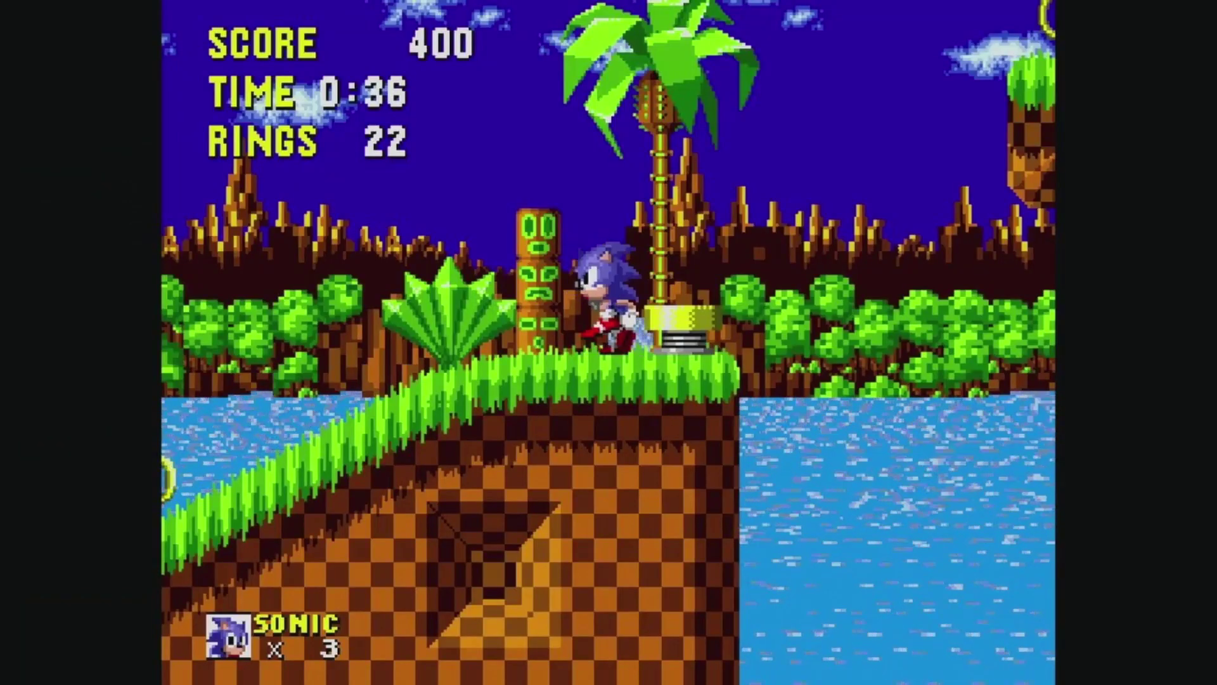
Step: Spring Sonic up, run right collecting rings over the hill and through the loop
key(z)
key(Right)
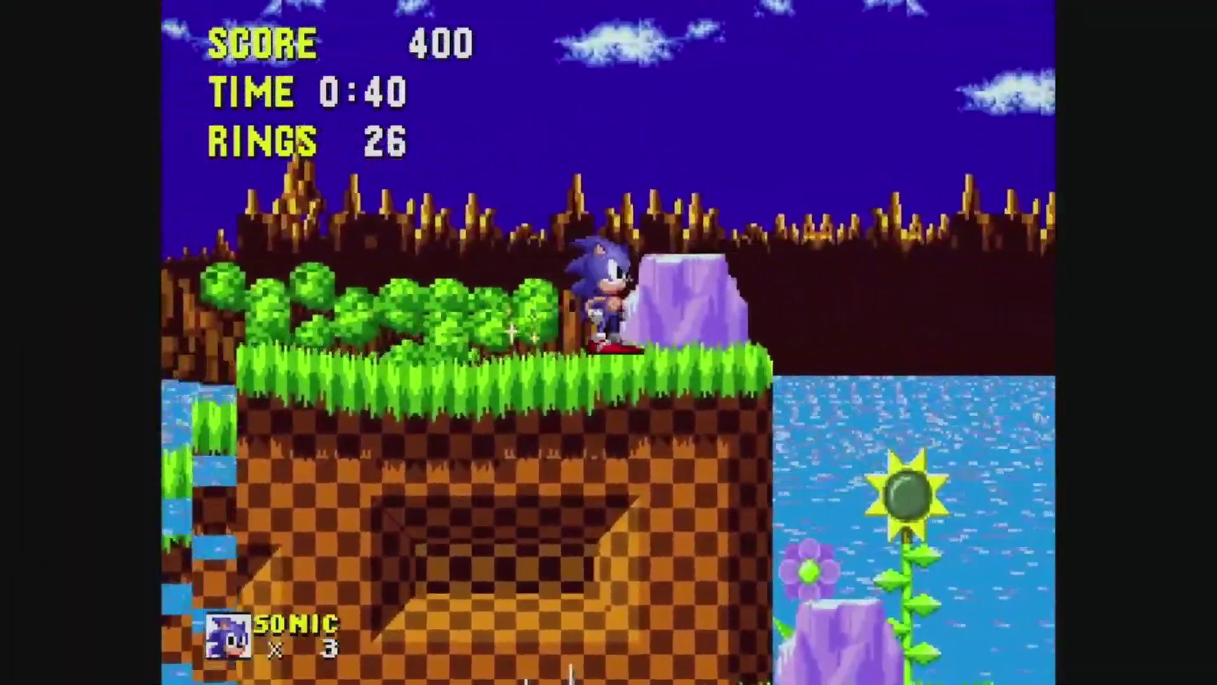
key(z)
key(z)
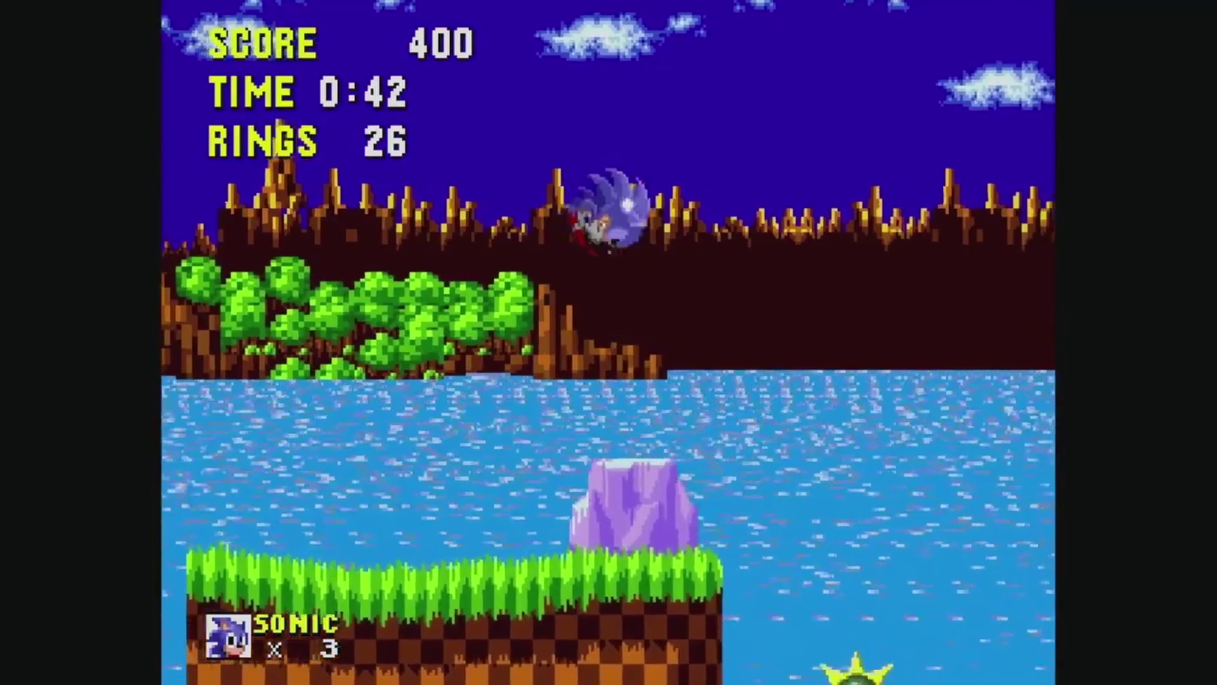
key(z)
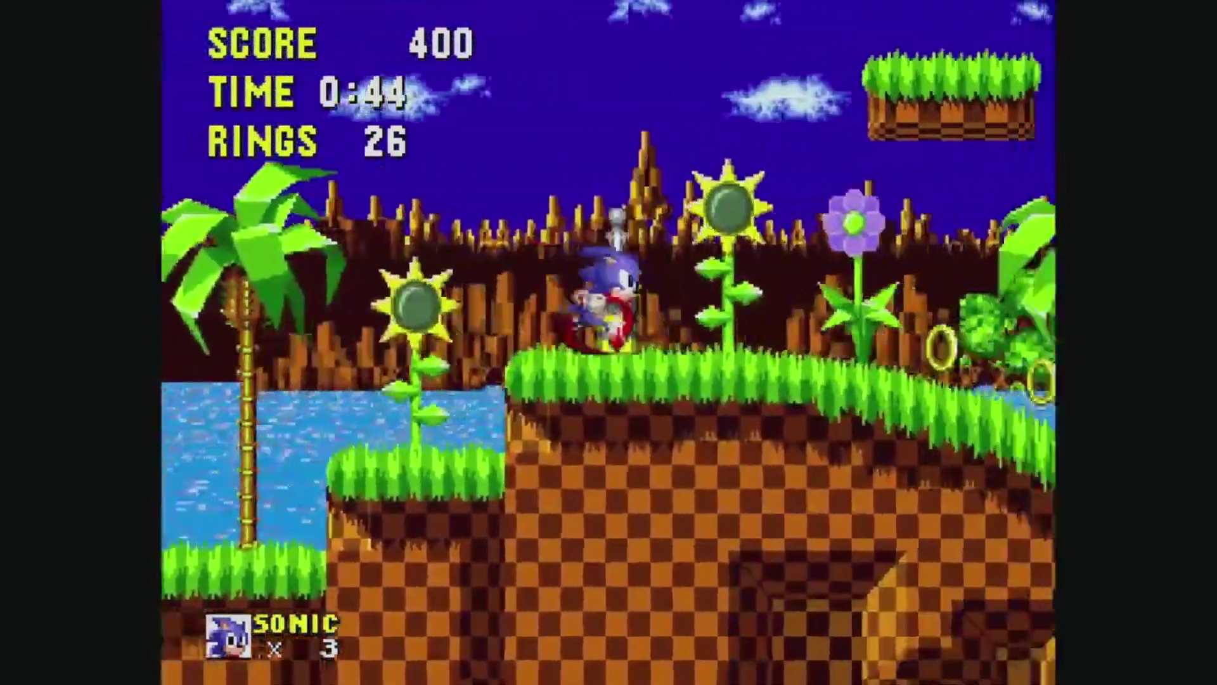
key(z)
key(z)
key(Right)
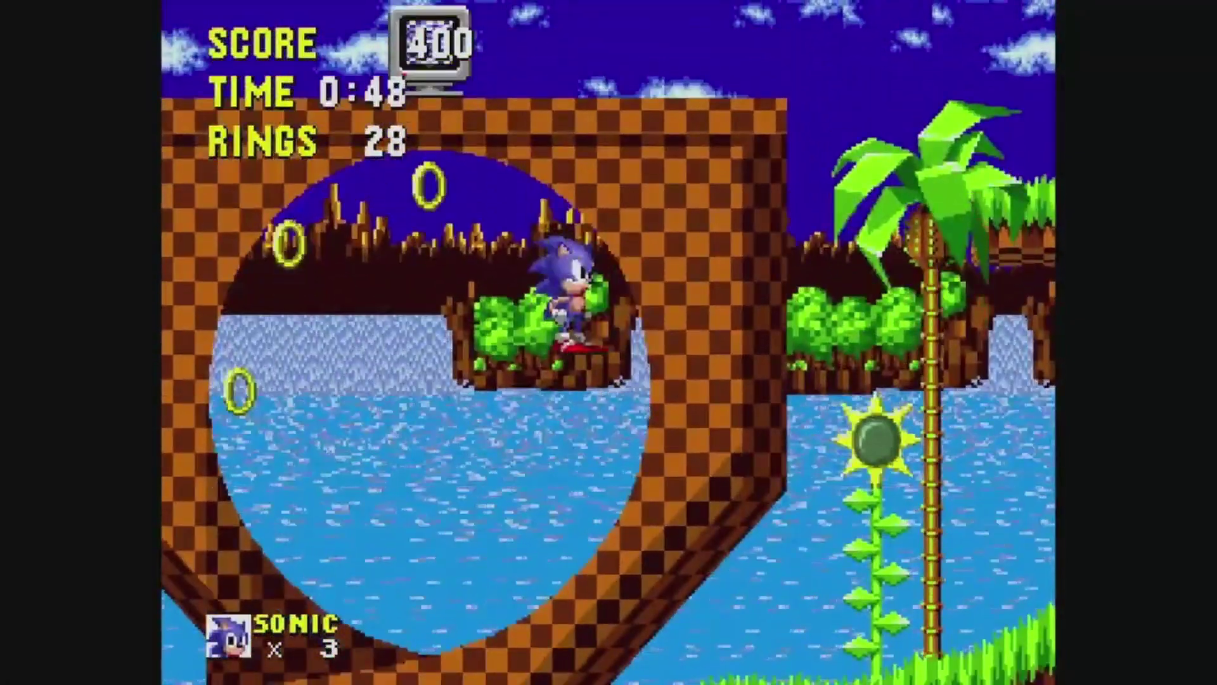
key(Right)
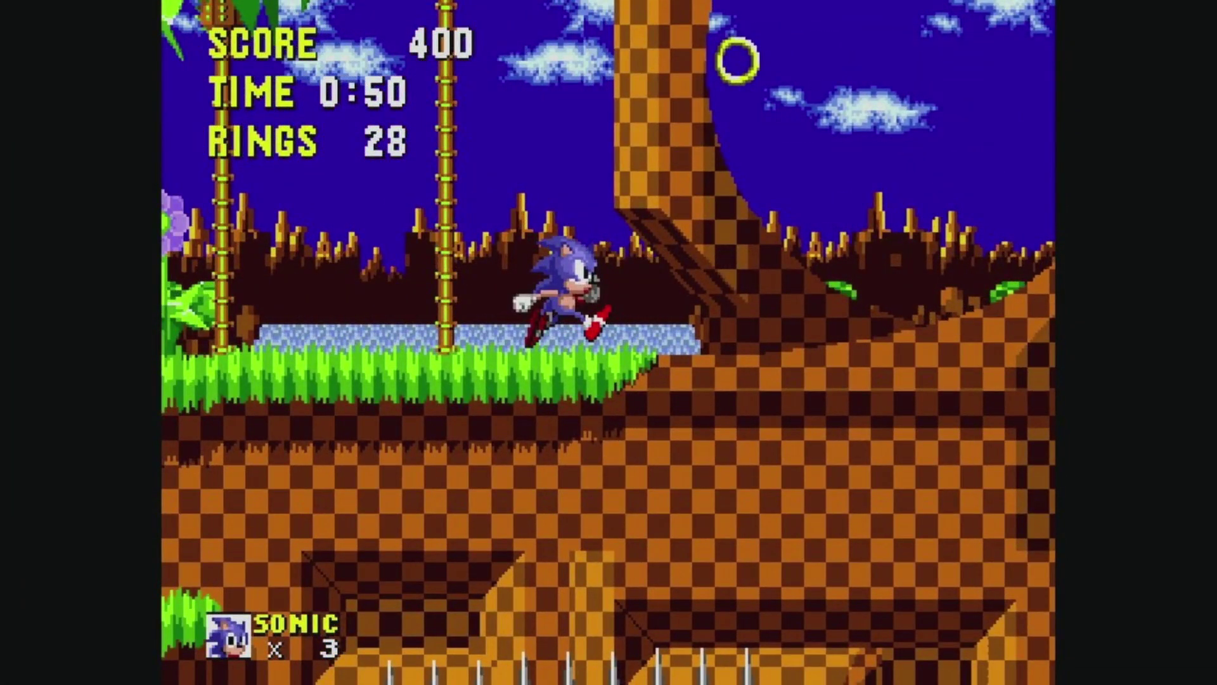
Step: Exit Sonic to the home menu, resume the suspended game and walk Sonic toward the loop
key(Escape)
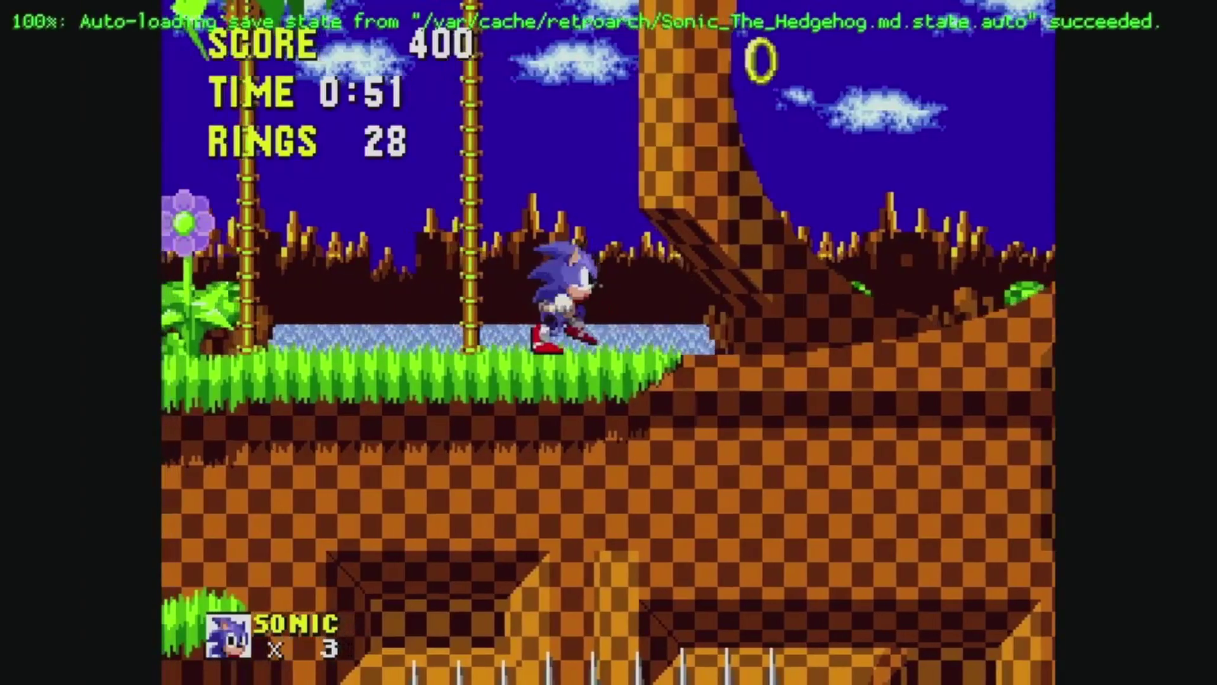
key(Right)
key(Down)
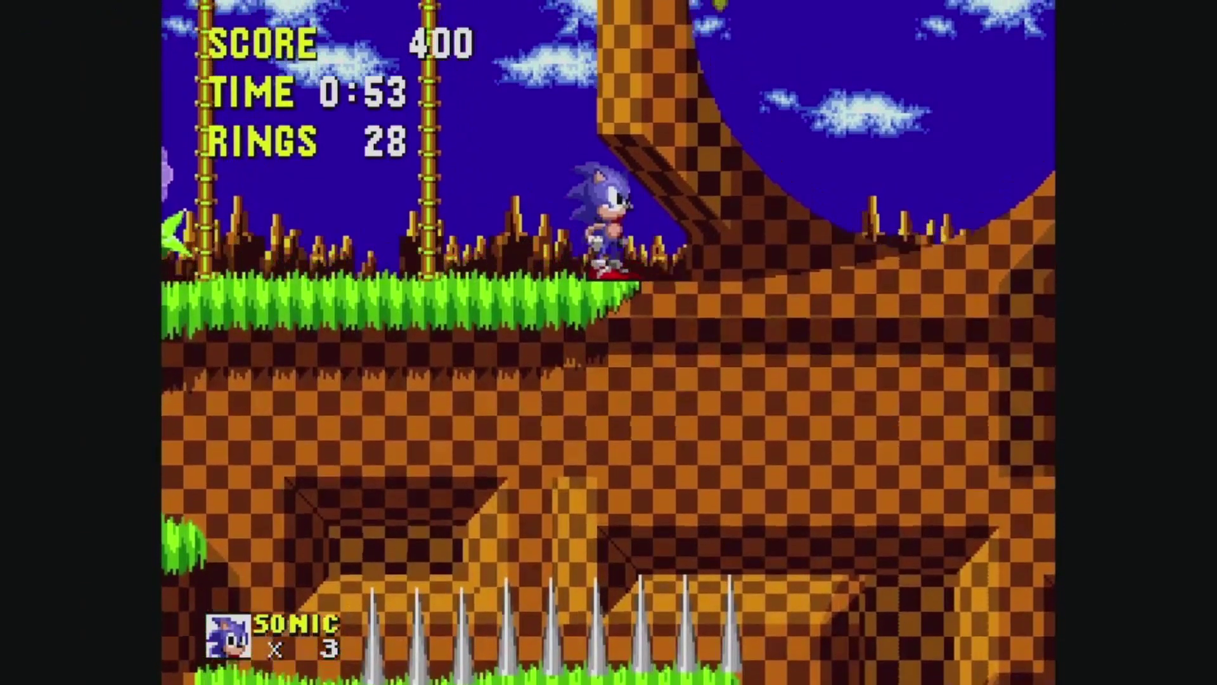
key(Right)
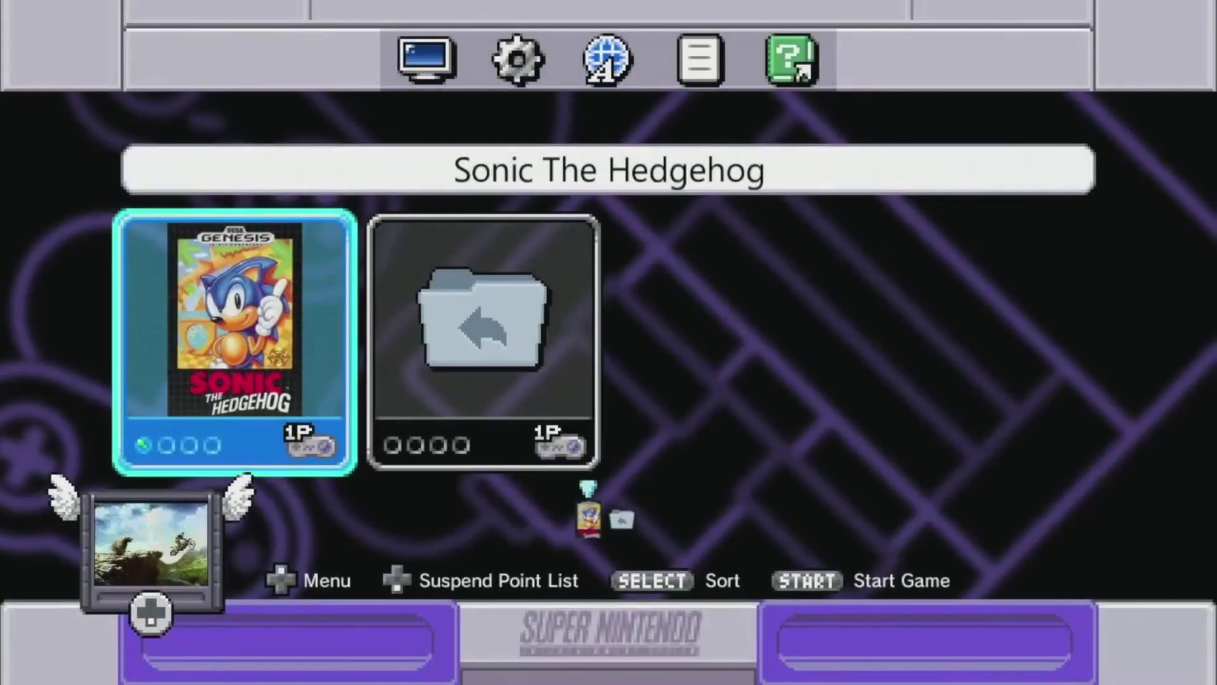
Step: Close Sonic's Suspend Point List, go Back to the top level and switch between Super Nintendo and Sega folders
key(Right)
key(Down)
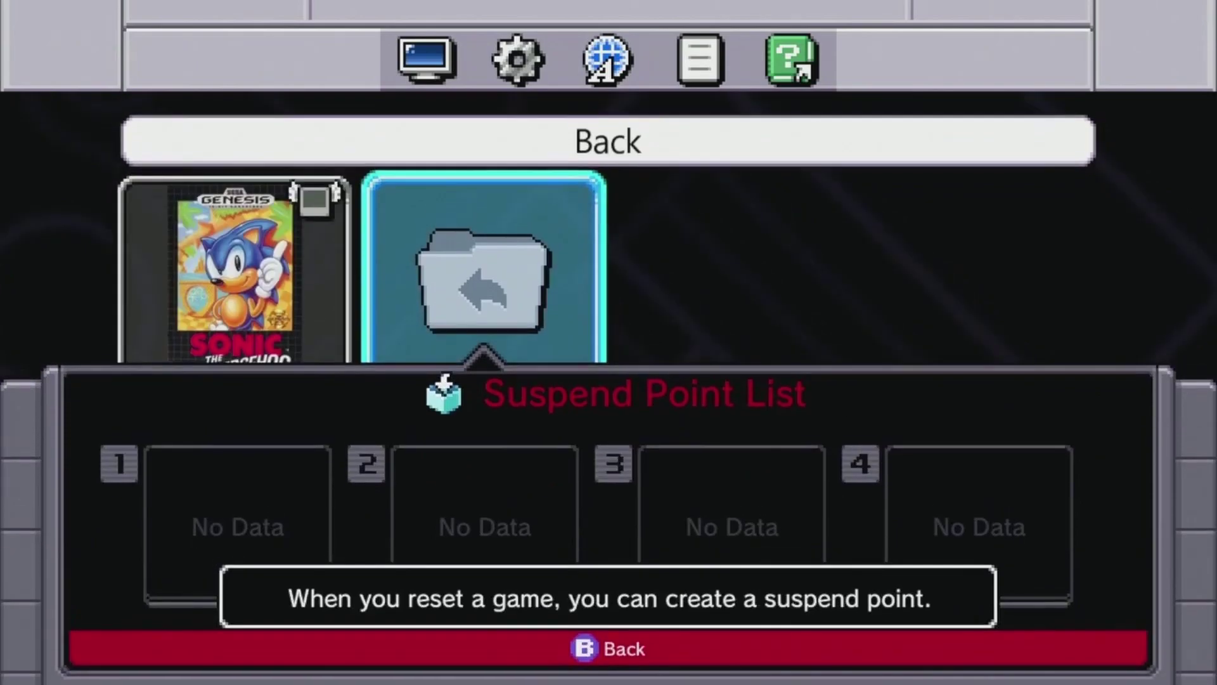
key(Escape)
key(Left)
key(Down)
key(Escape)
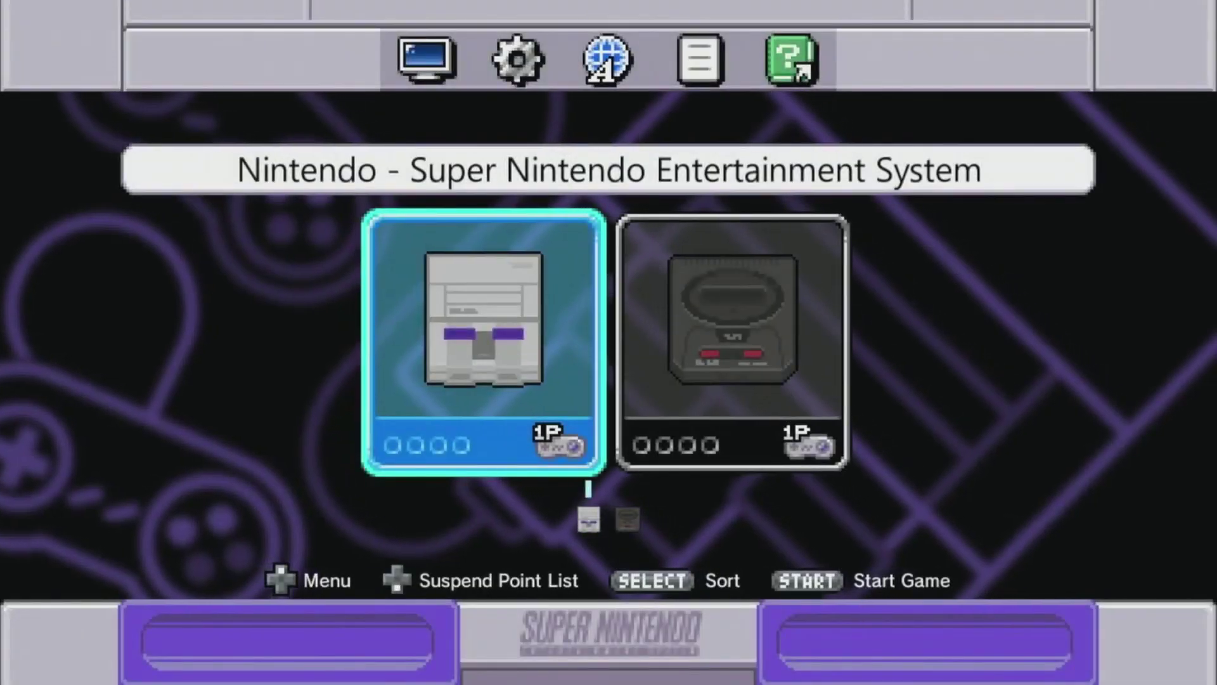
key(Right)
key(Left)
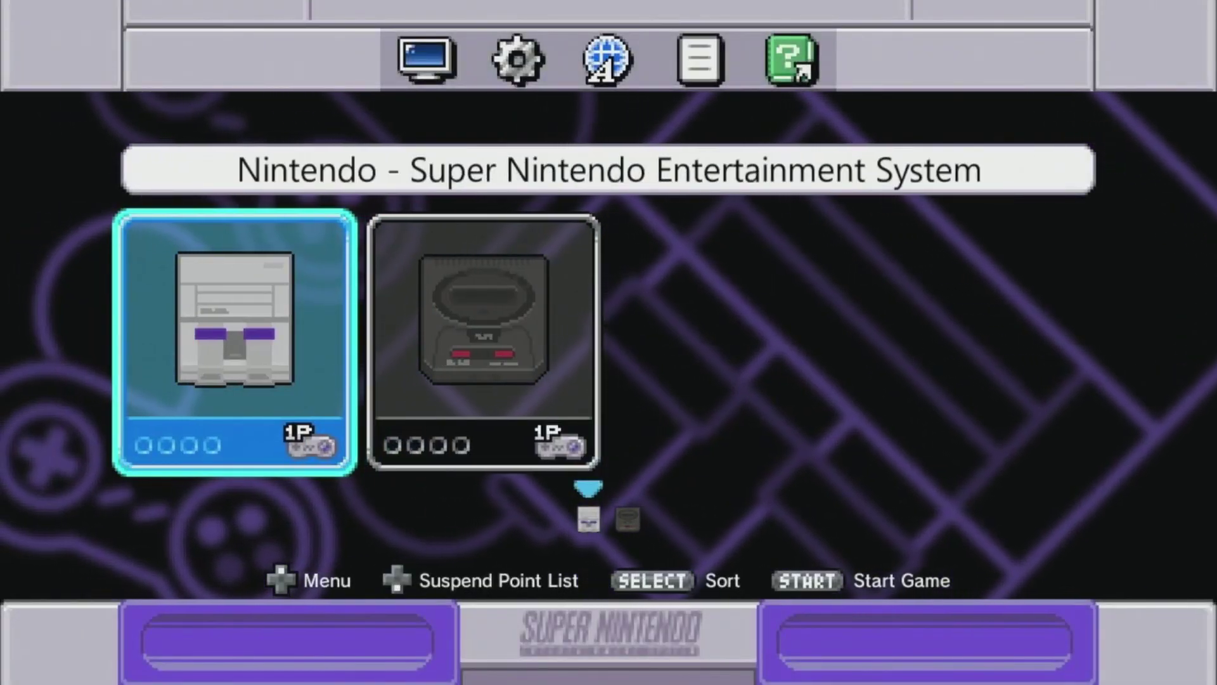